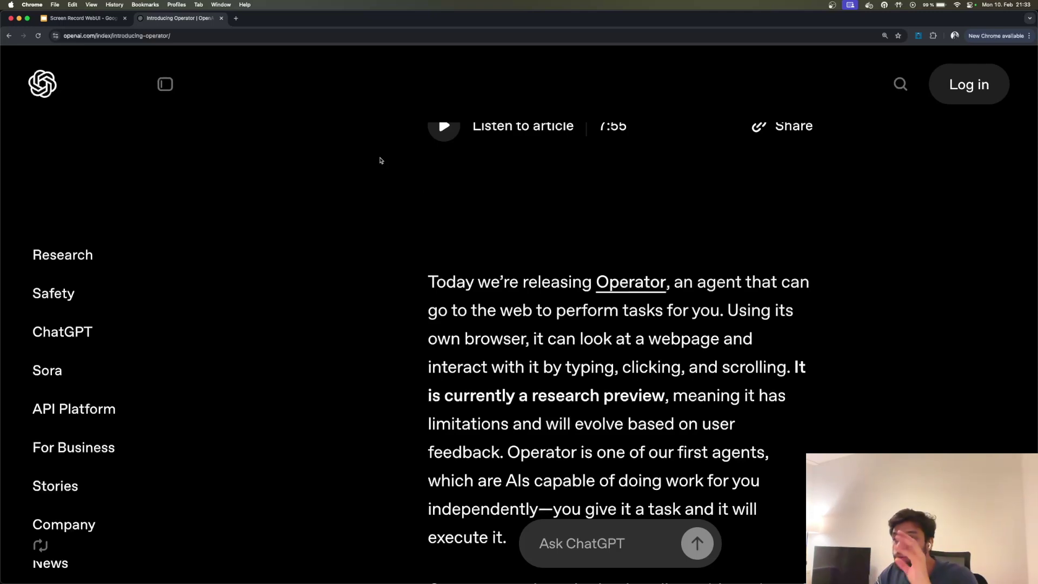
Step: Search the Introducing Operator article for "reas" and read through the section on how Operator works
scroll(567, 261, "down", 3)
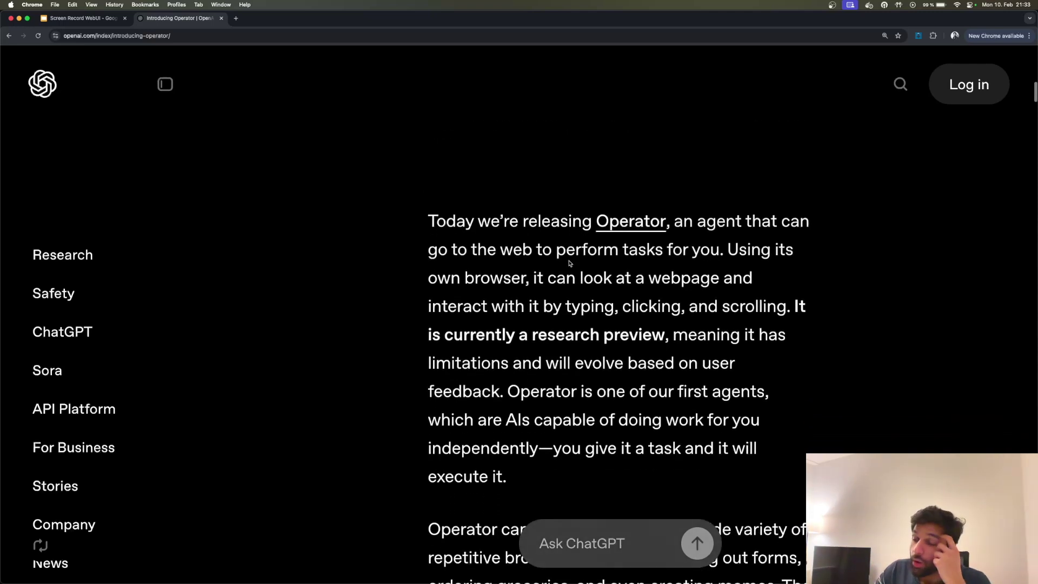
key("super+f")
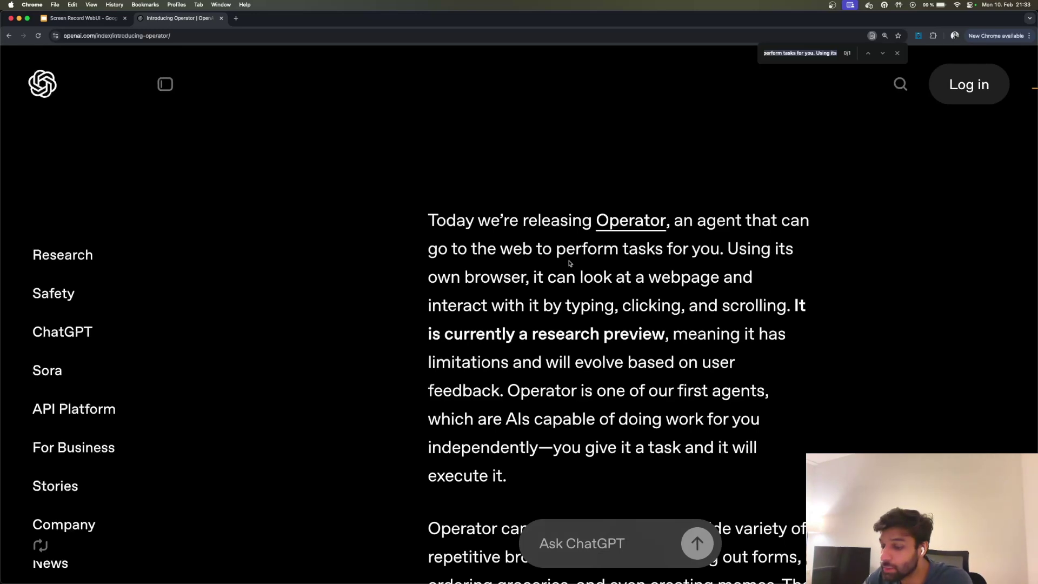
type("reas")
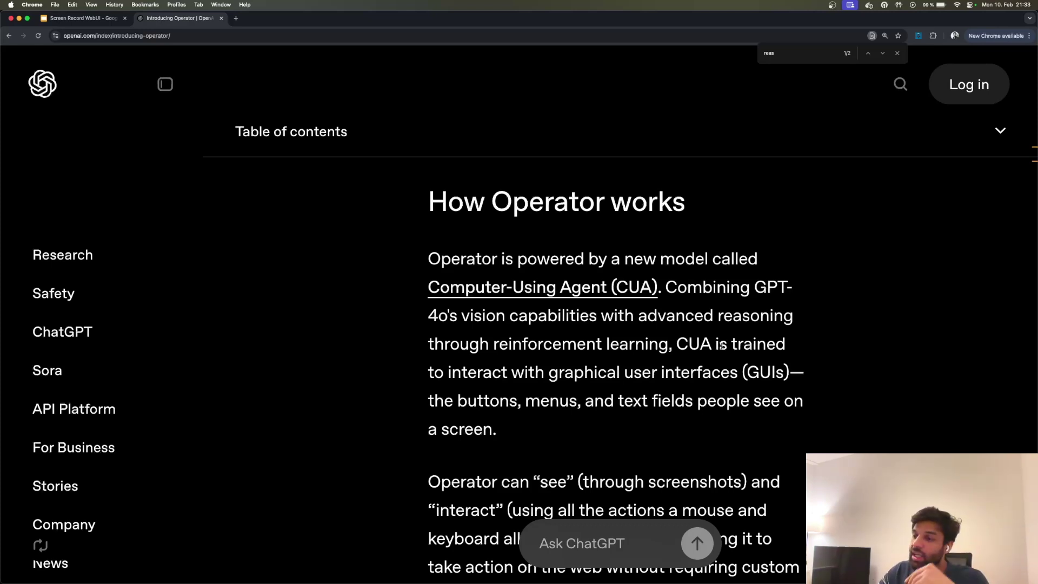
scroll(665, 357, "down", 15)
scroll(615, 370, "up", 5)
scroll(615, 371, "up", 15)
scroll(615, 372, "up", 10)
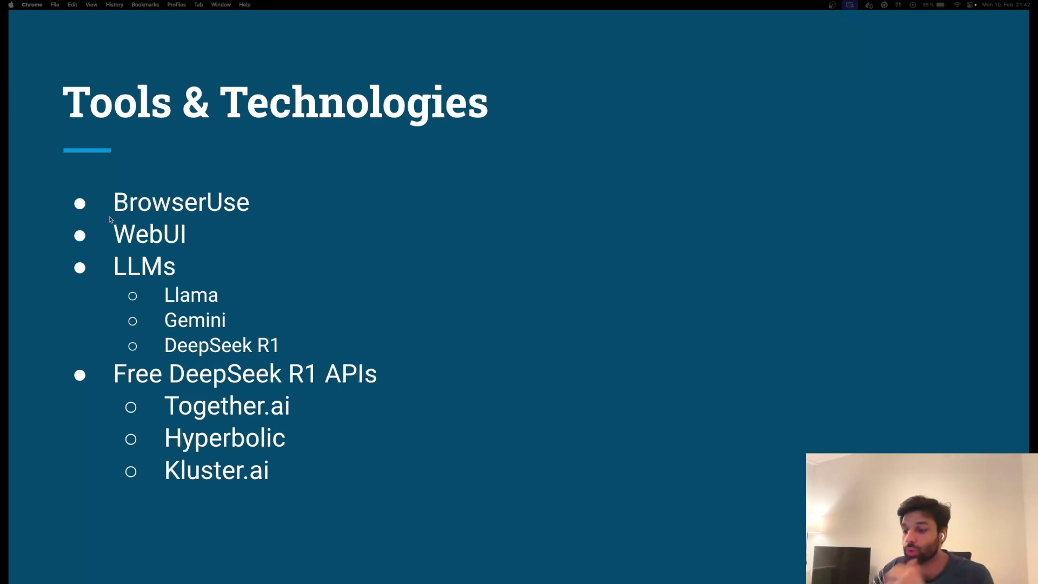
Step: Leave the slideshow and bring up the Browser Use README heading in the browser-use GitHub repository
key("Escape")
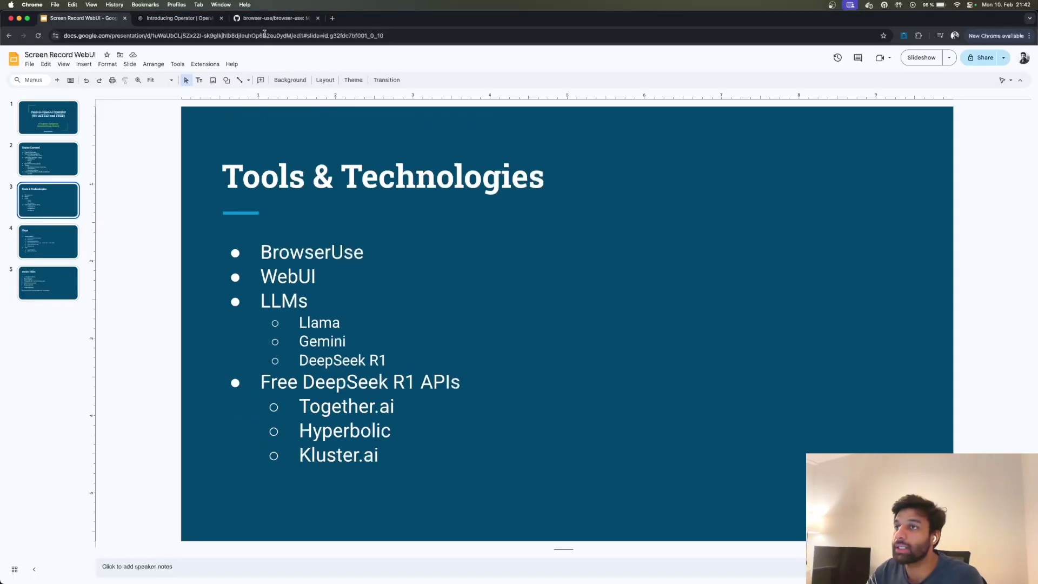
left_click(265, 19)
scroll(302, 219, "up", 3)
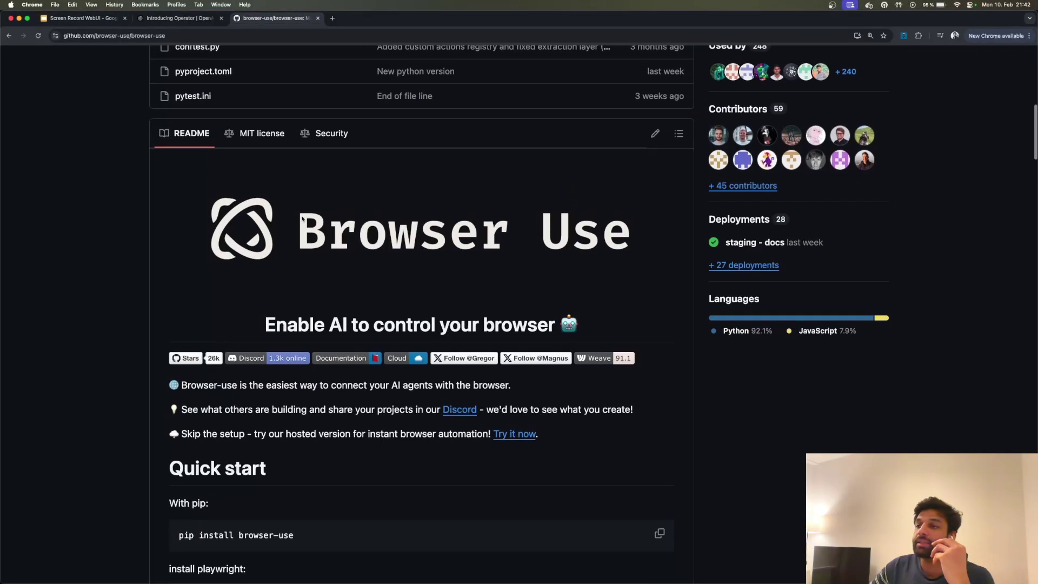
scroll(302, 218, "down", 1)
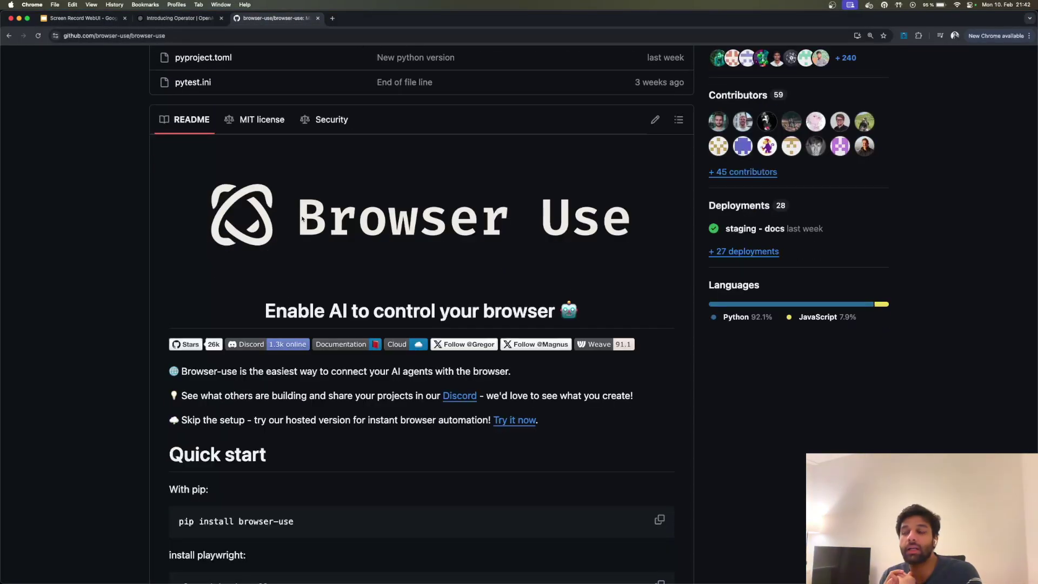
left_click(333, 19)
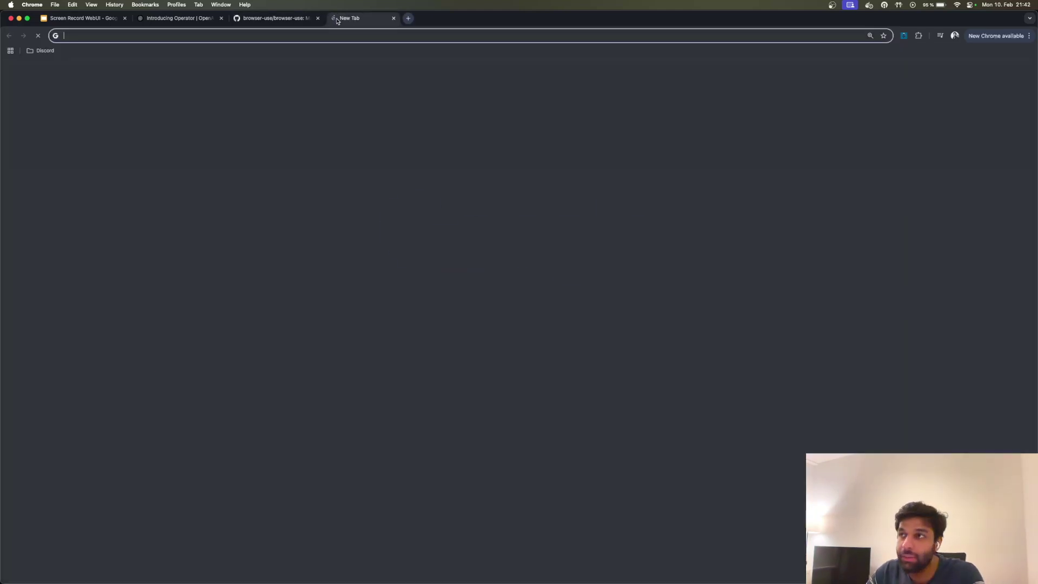
left_click(275, 37)
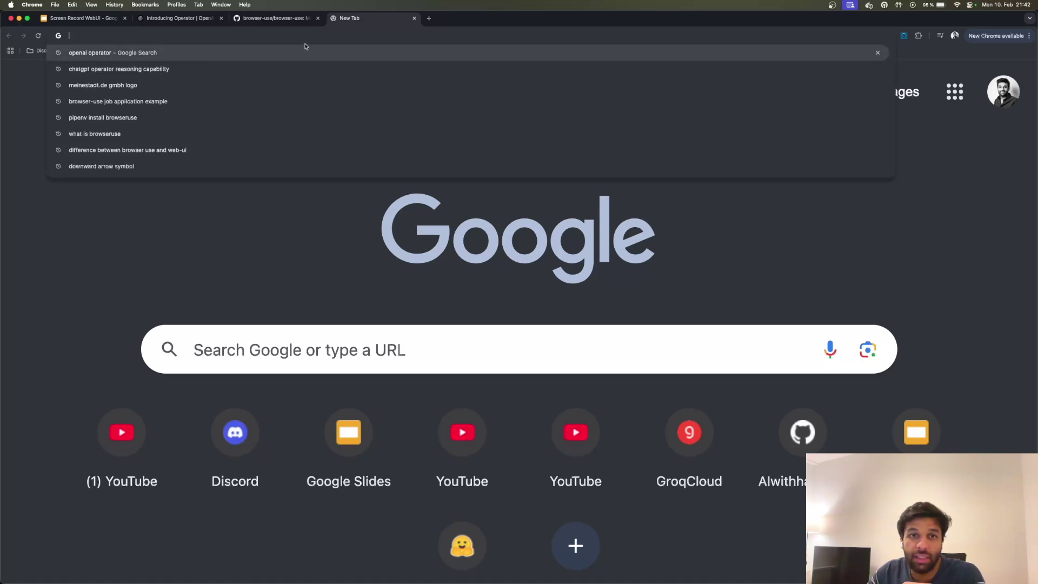
type("openai")
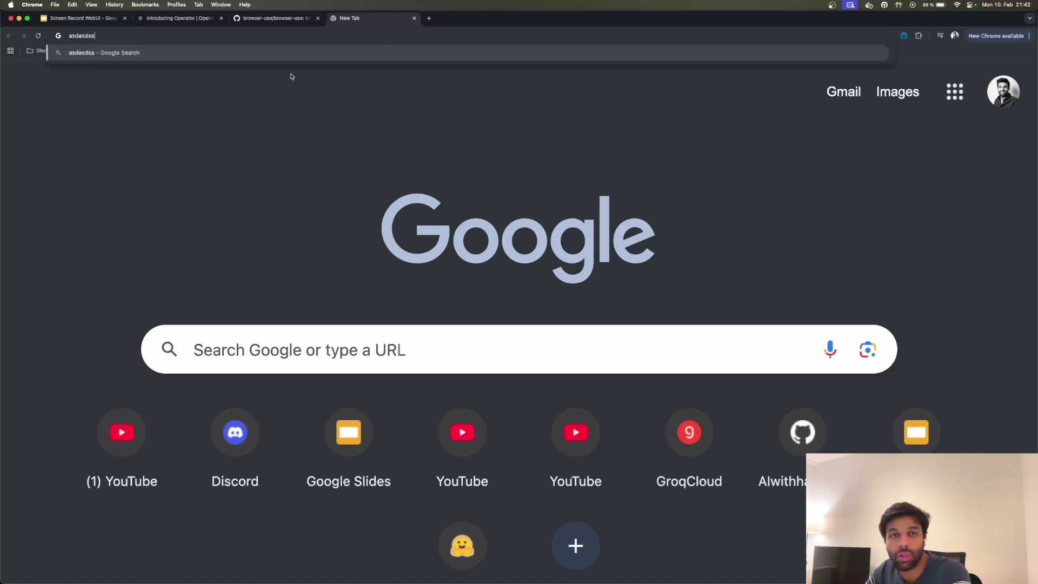
key("super+w")
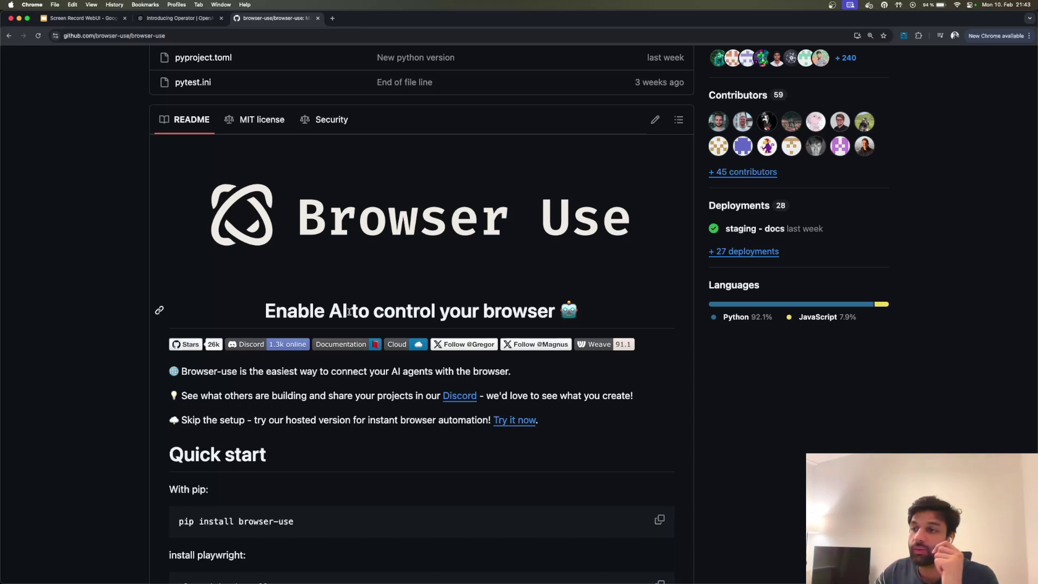
Step: Examine the README's demo of adding grocery items to a cart at an enlarged page size
scroll(348, 312, "down", 10)
key("super+equal")
key("super+equal")
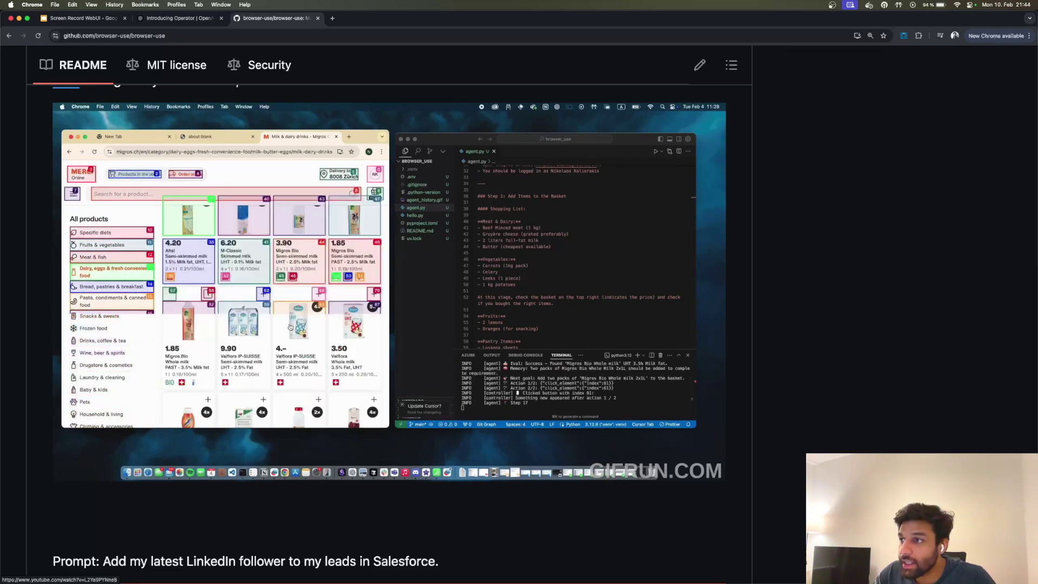
scroll(389, 325, "up", 1)
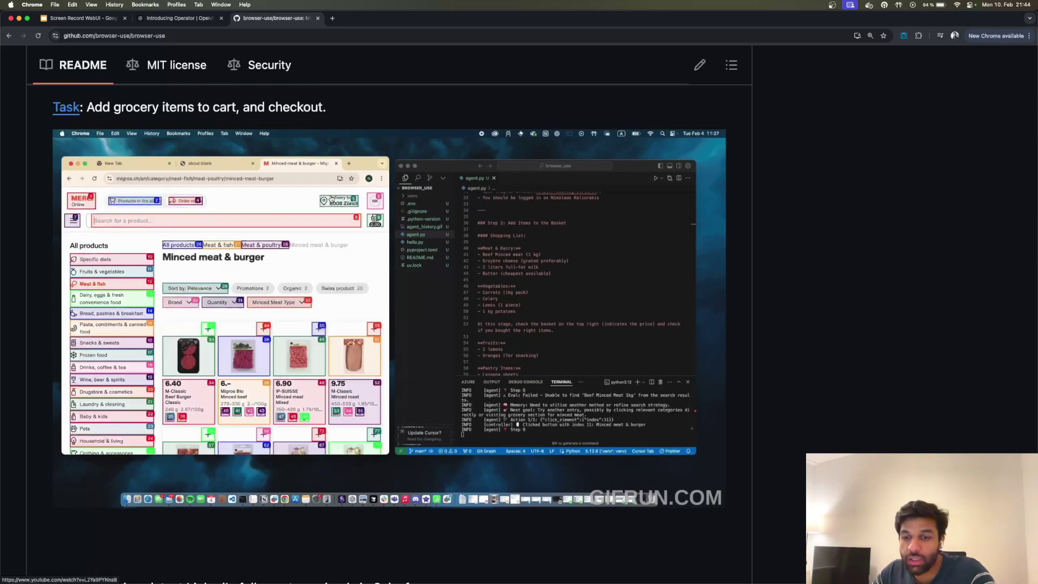
key("super+equal")
key("super+equal")
scroll(349, 311, "down", 2)
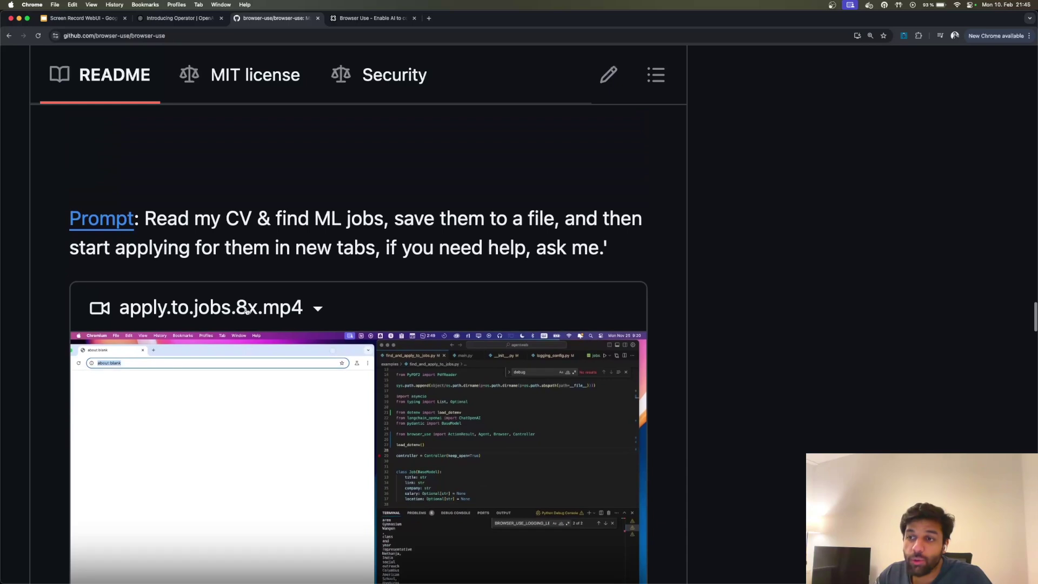
Step: Review the README's remaining demos, from the CV-based ML job application through the Google Docs letter to the Hugging Face video
scroll(233, 309, "down", 1)
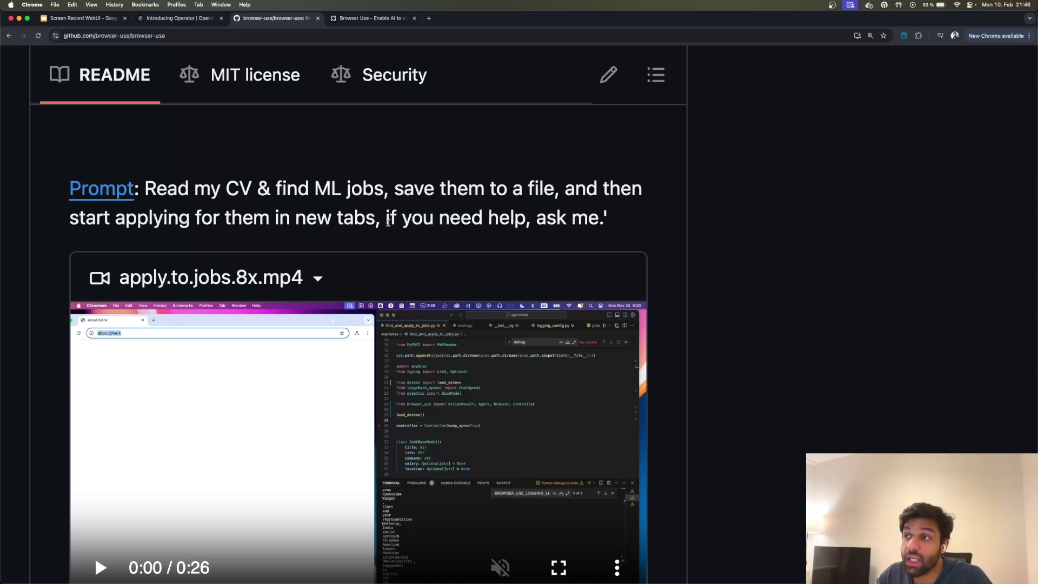
scroll(169, 197, "down", 2)
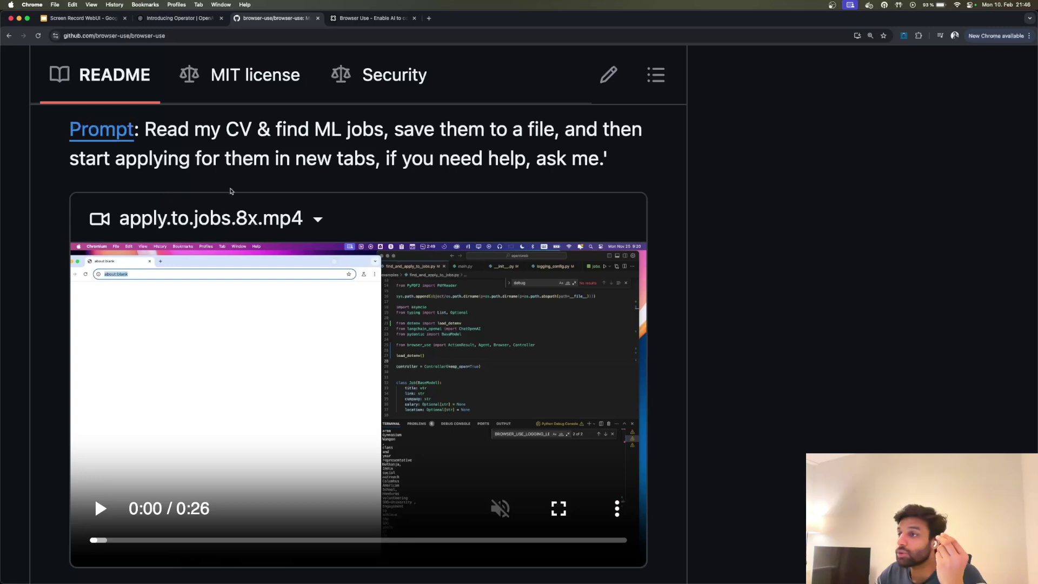
scroll(231, 191, "up", 1)
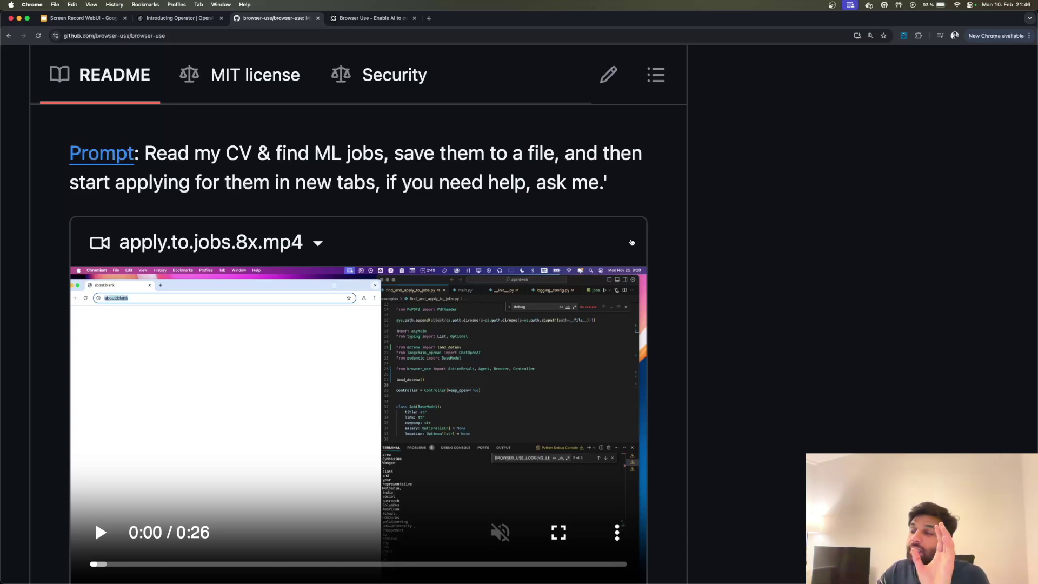
scroll(632, 241, "down", 2)
scroll(635, 242, "down", 15)
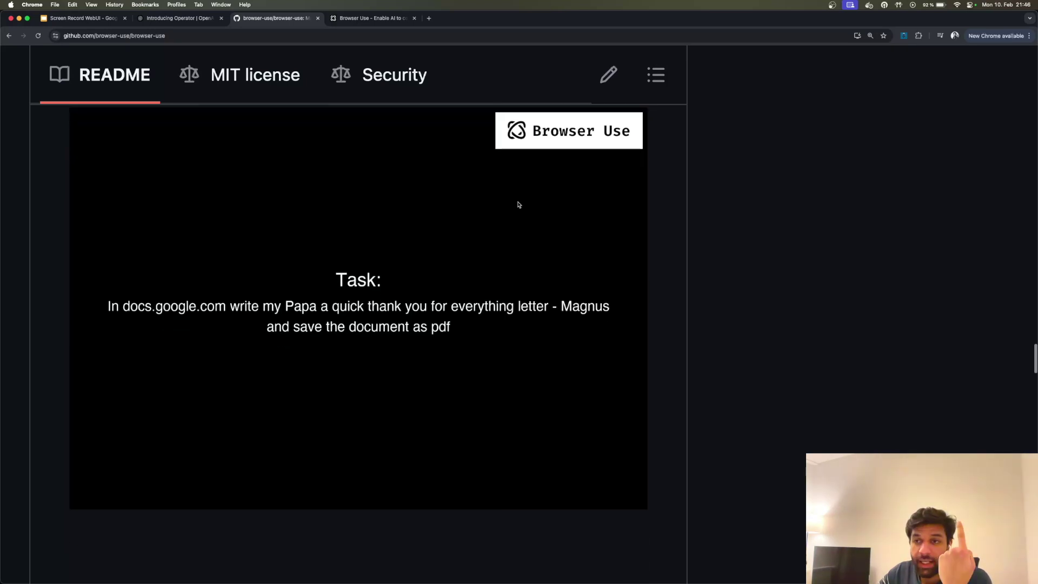
scroll(518, 211, "down", 12)
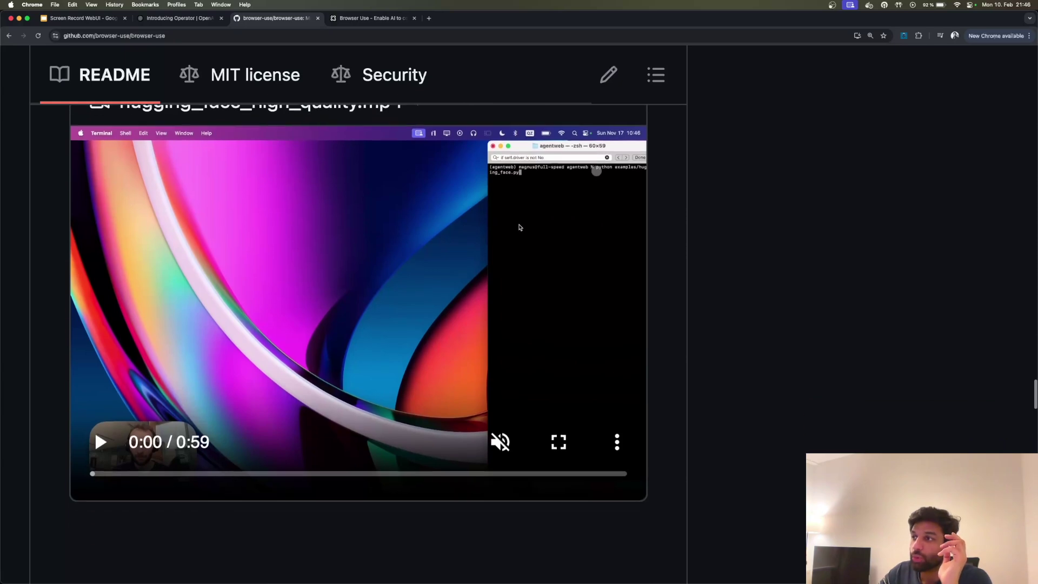
scroll(519, 227, "up", 20)
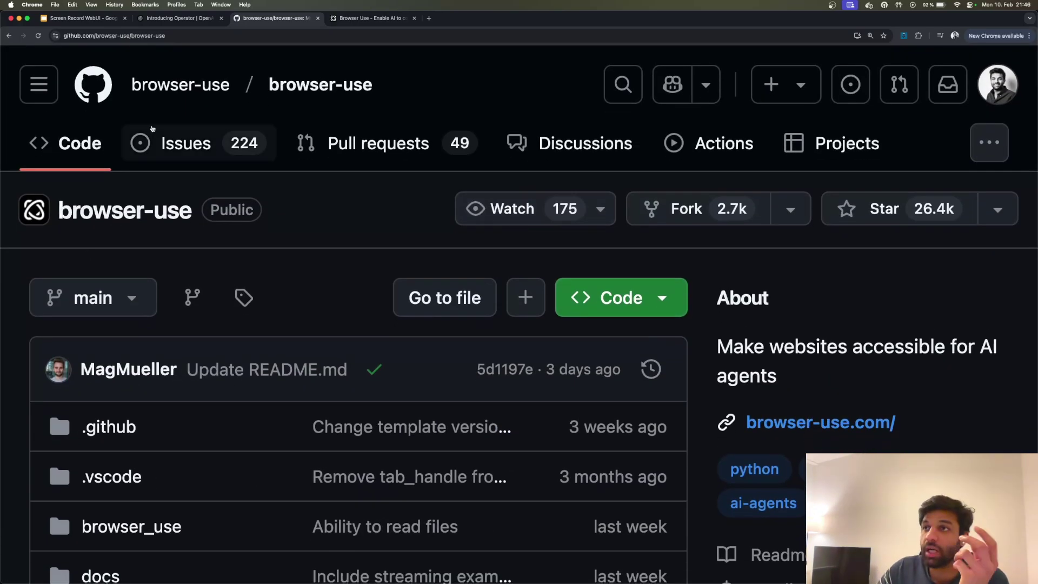
Step: Highlight WebUI on the Tools & Technologies slide and consult the browser-use README's setup and UI testing sections
left_click(81, 18)
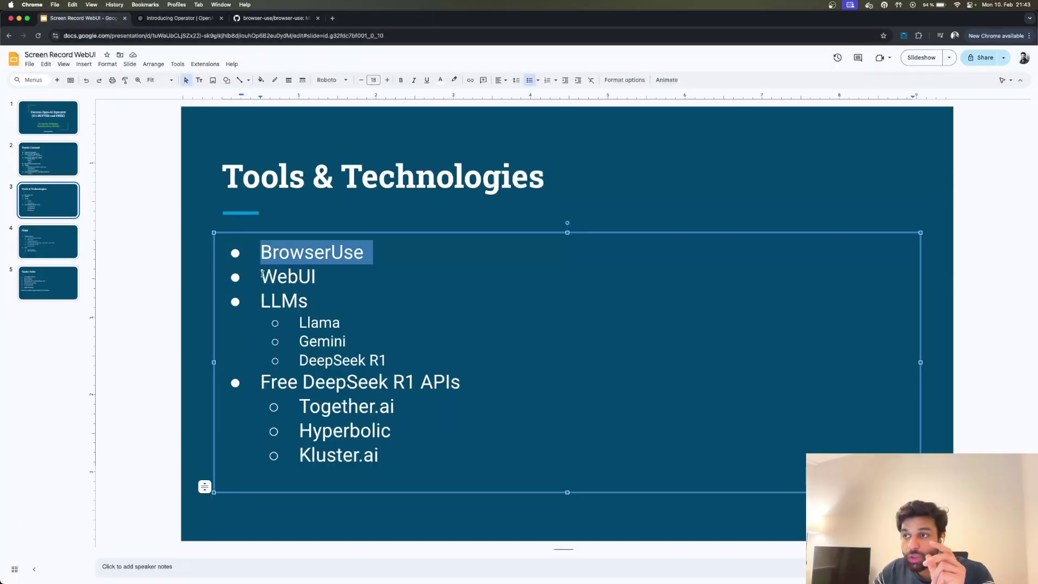
left_click(262, 275)
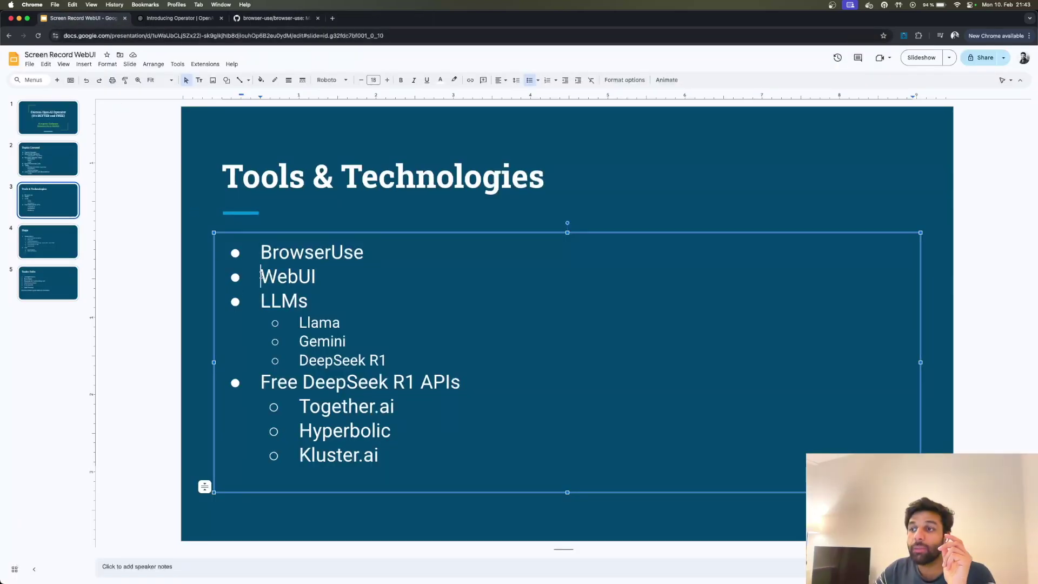
left_click_drag(262, 275, 315, 273)
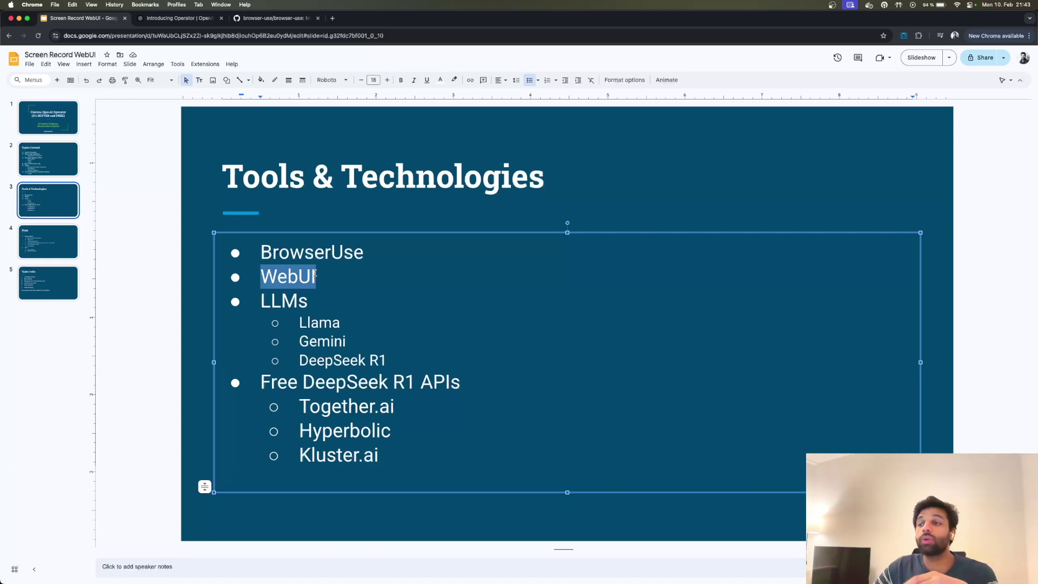
left_click(273, 18)
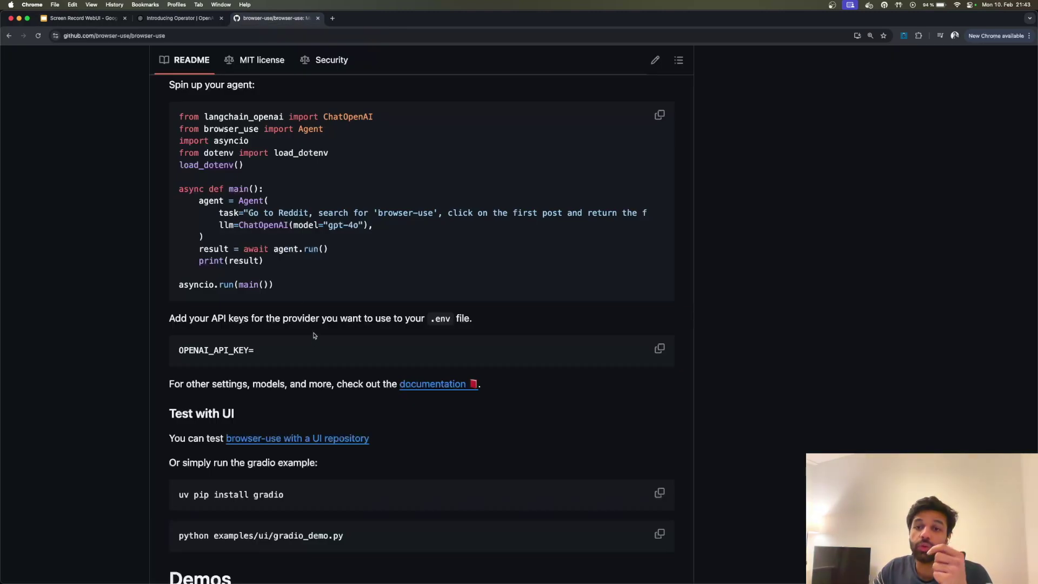
scroll(313, 340, "down", 5)
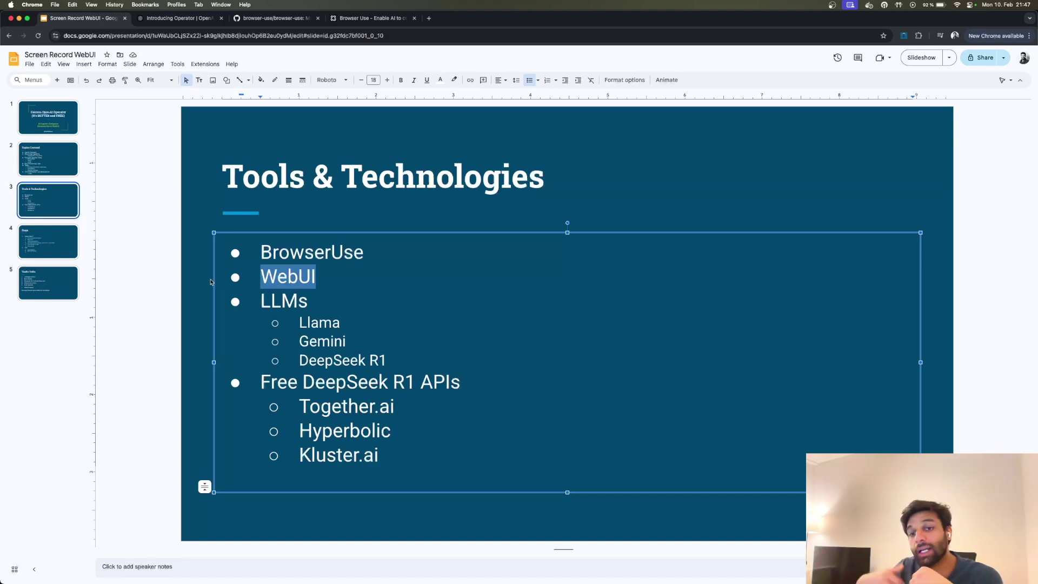
Step: Highlight Hyperbolic on the slide, load kluster.ai in a new tab and open its platform login page
left_click_drag(313, 430, 360, 431)
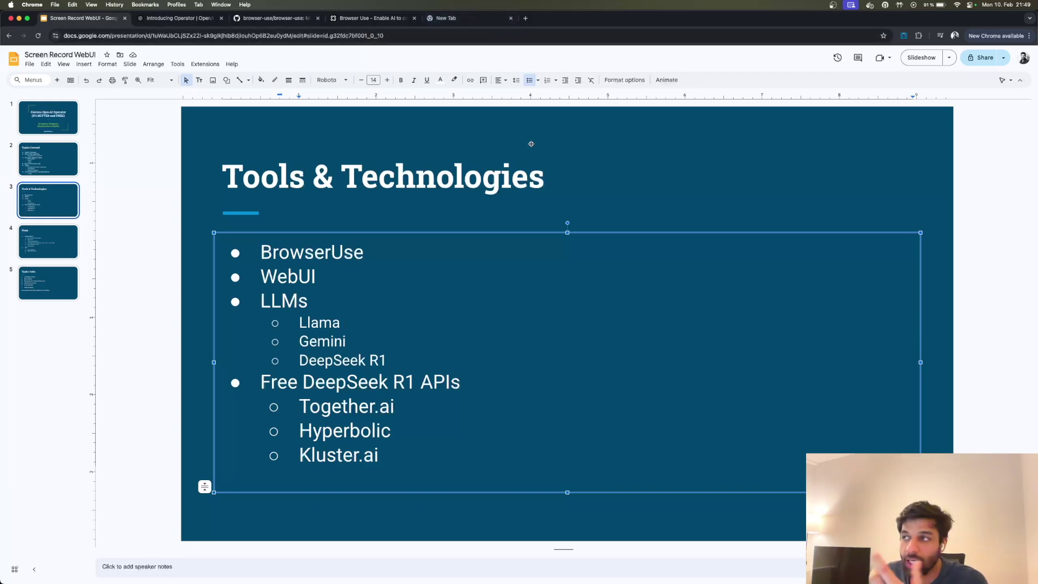
left_click(525, 18)
type("k")
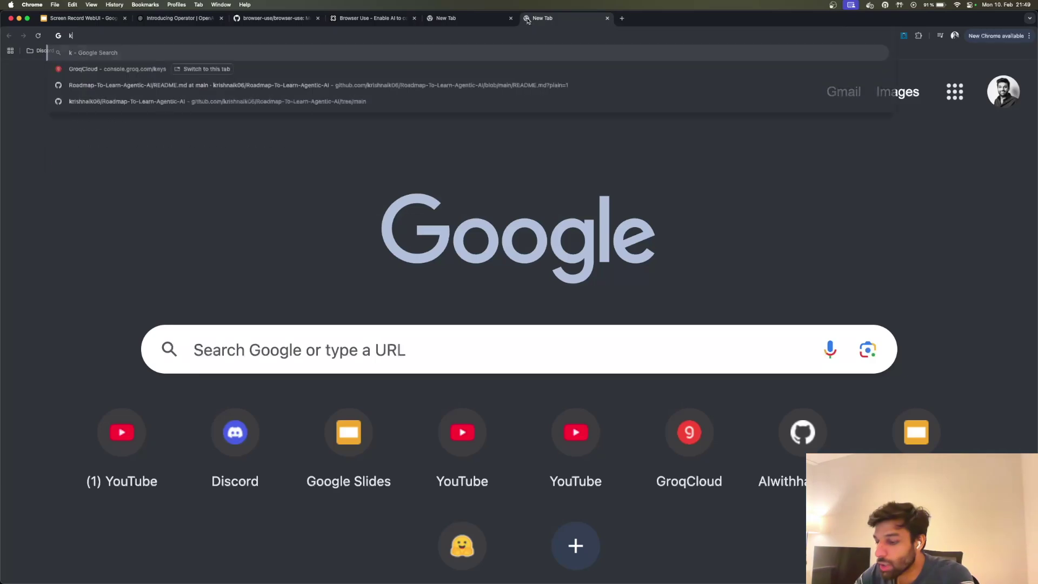
type("luster.ai")
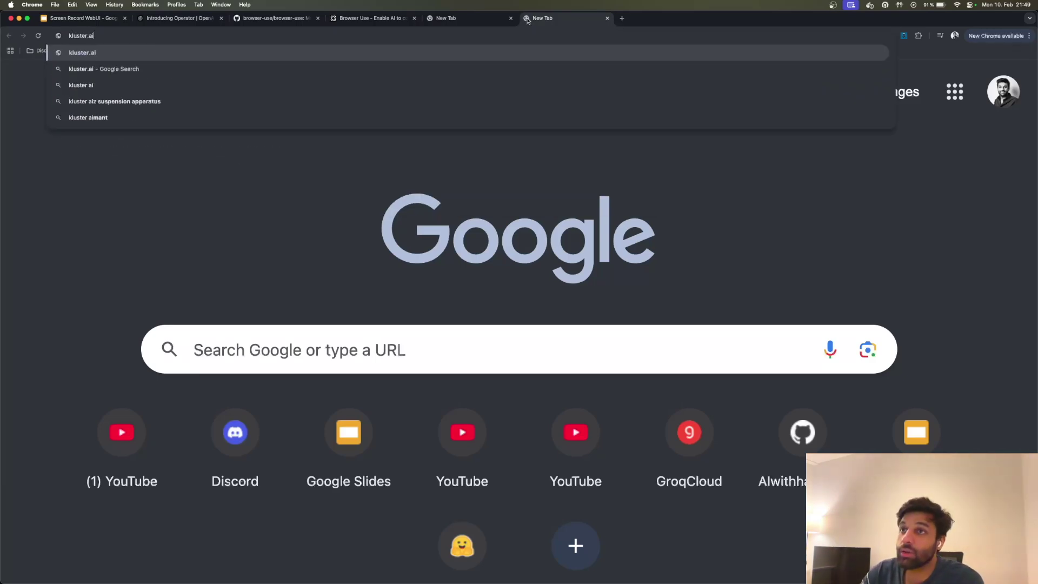
key("Return")
left_click(522, 264)
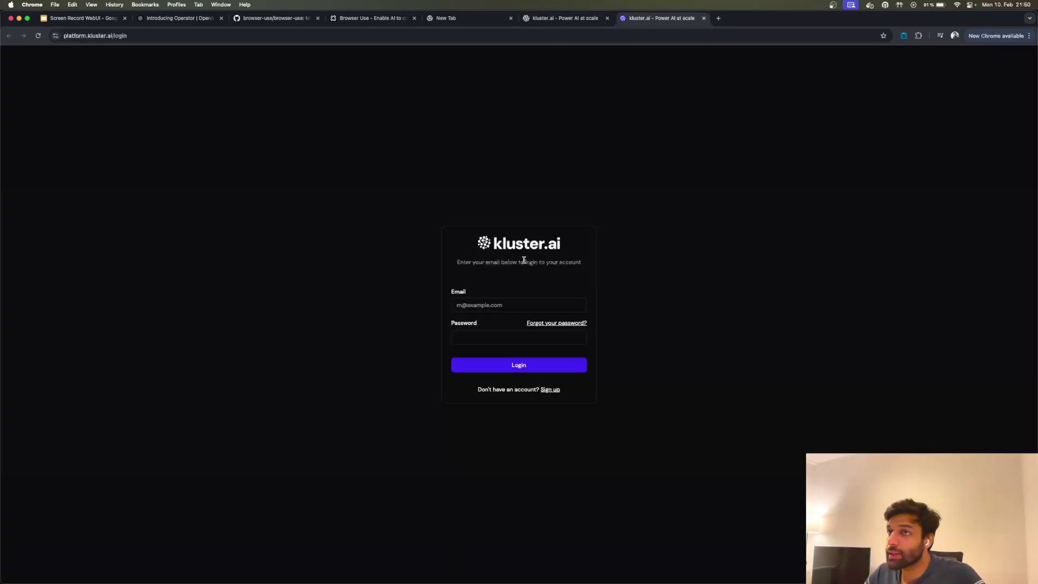
Step: Enlarge the kluster.ai login page and go to the account sign-up form
key("super+equal")
key("super+equal")
key("super+equal")
key("super+equal")
key("super+equal")
key("super+equal")
left_click(581, 501)
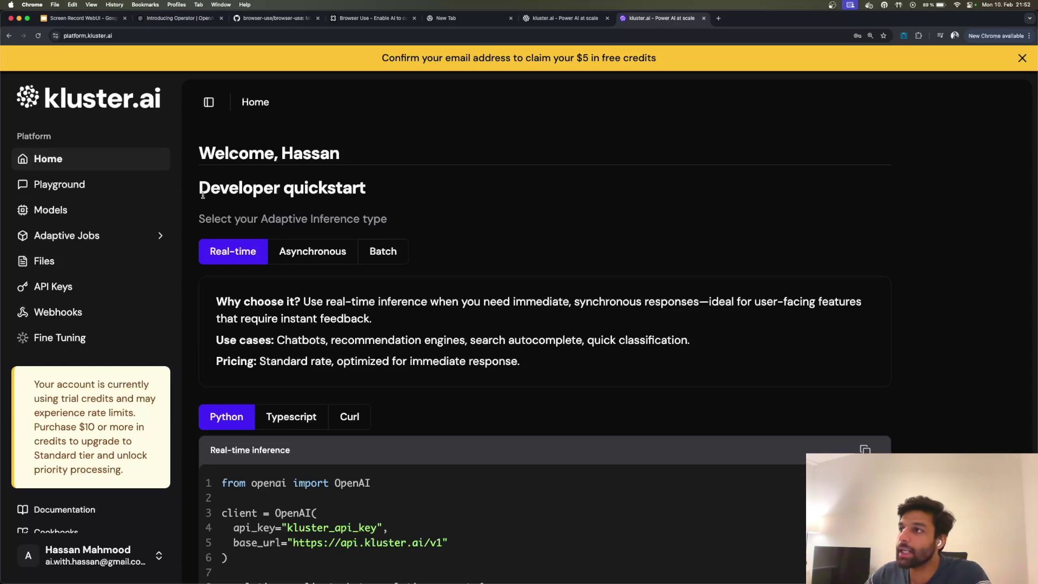
Step: Highlight the free-credits banner, then select deepseek-ai/DeepSeek-R1 as the Playground model and highlight its token price
left_click_drag(381, 62, 693, 66)
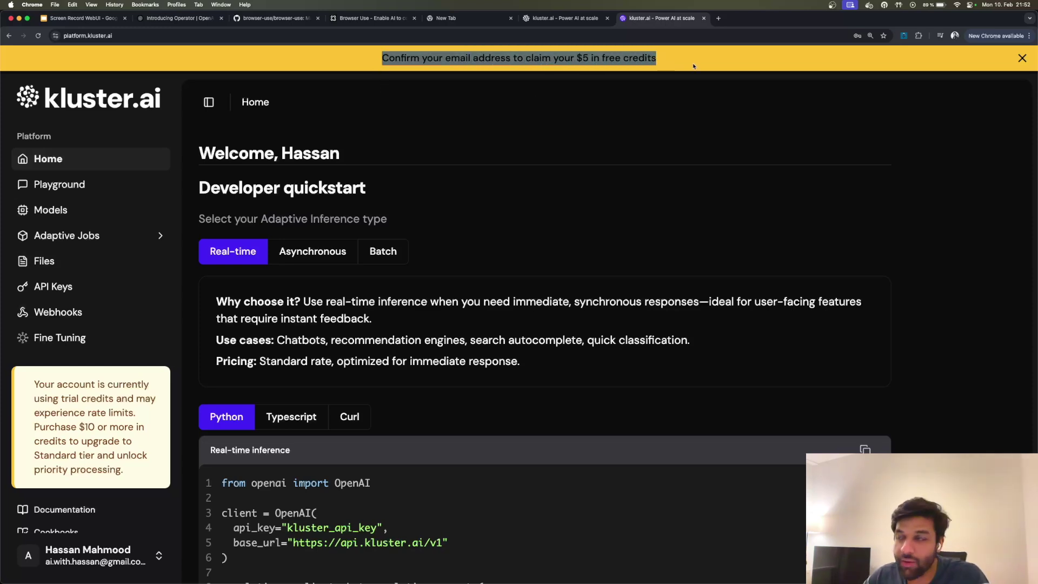
left_click(700, 66)
left_click(88, 192)
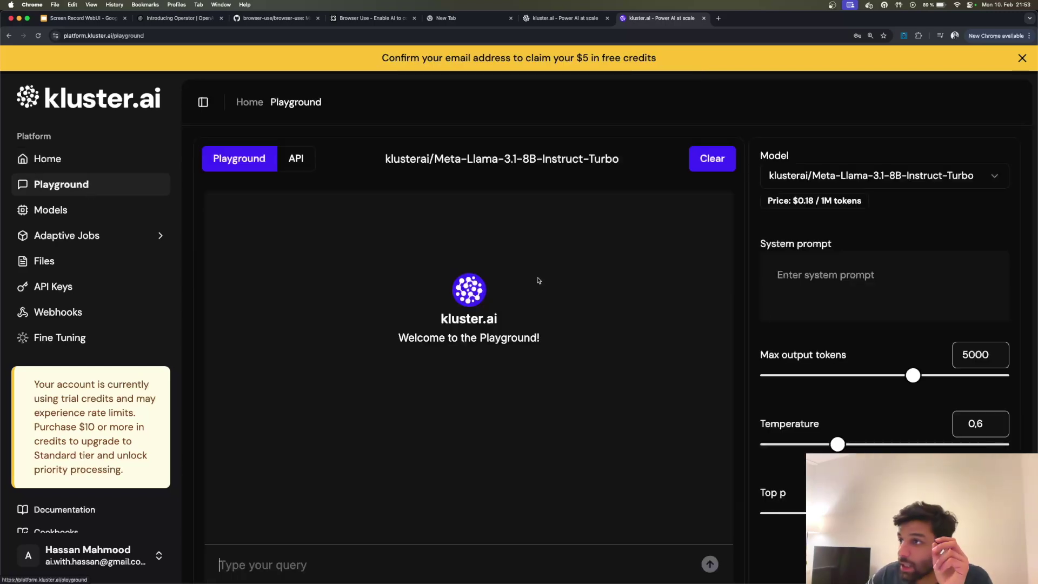
left_click(853, 177)
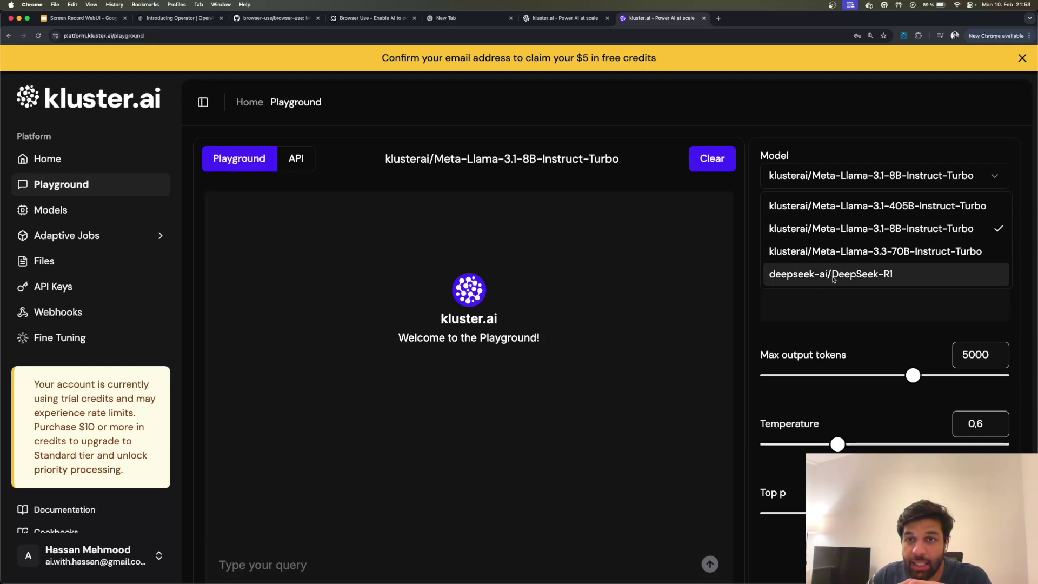
left_click(815, 280)
left_click_drag(793, 201, 815, 201)
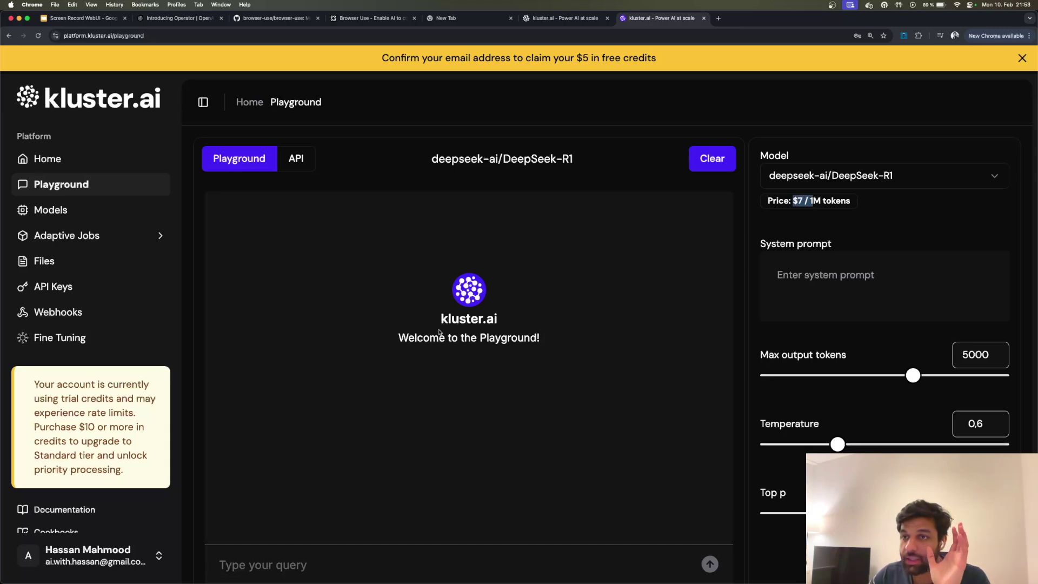
Step: Open the API key management page of the kluster.ai platform
left_click(74, 291)
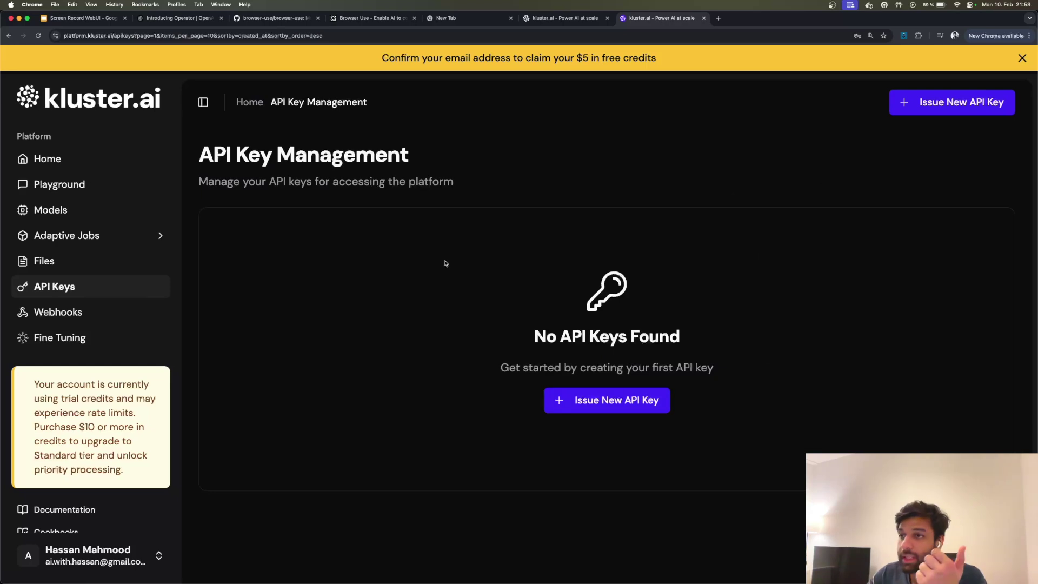
left_click(608, 408)
left_click(446, 327)
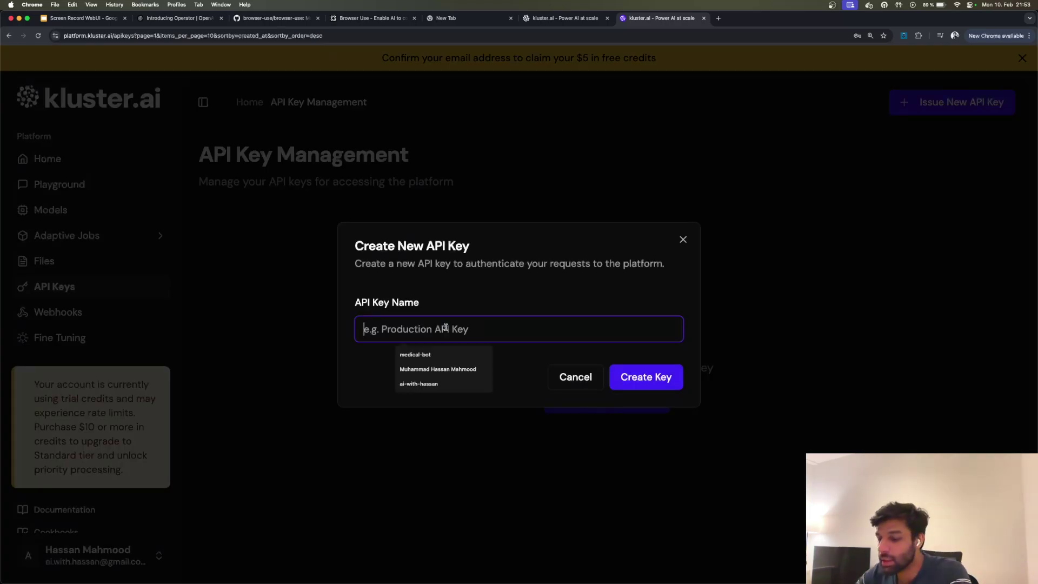
type("ai-with-hassan")
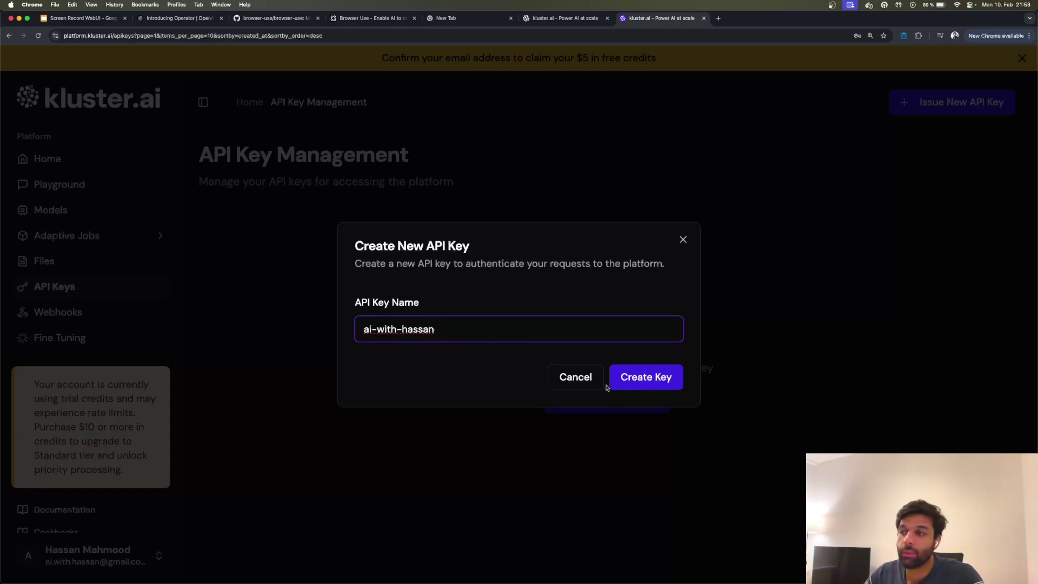
left_click(565, 378)
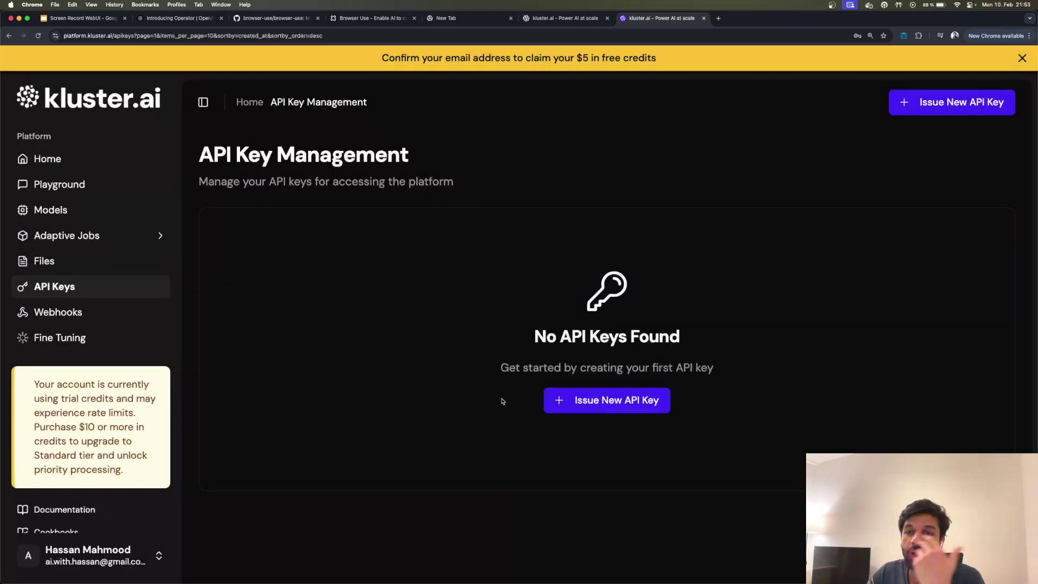
Step: Open the GroqCloud API Keys page in a new tab and enlarge the page to 175%
left_click(719, 19)
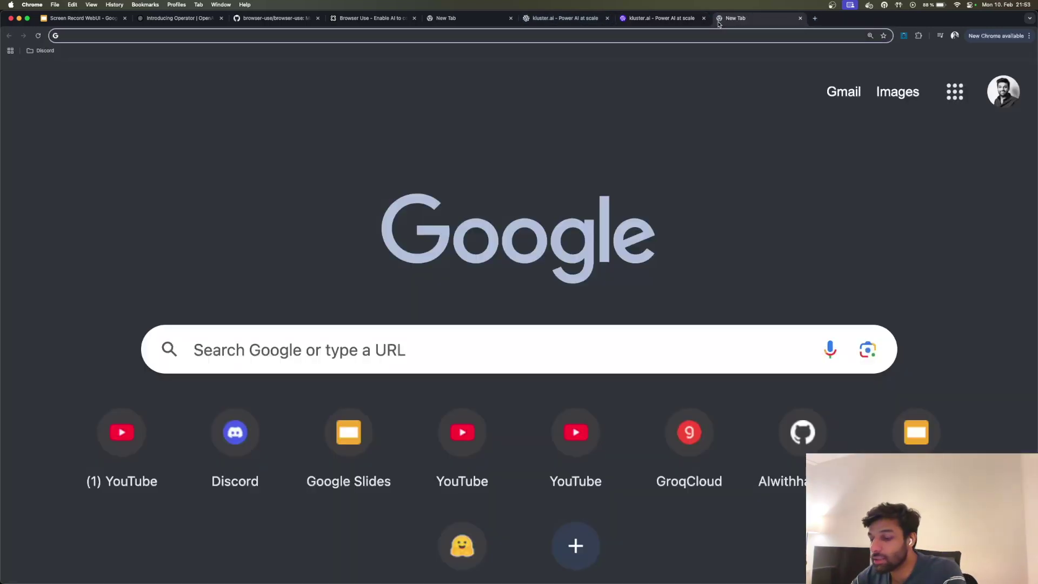
type("groq")
key("Return")
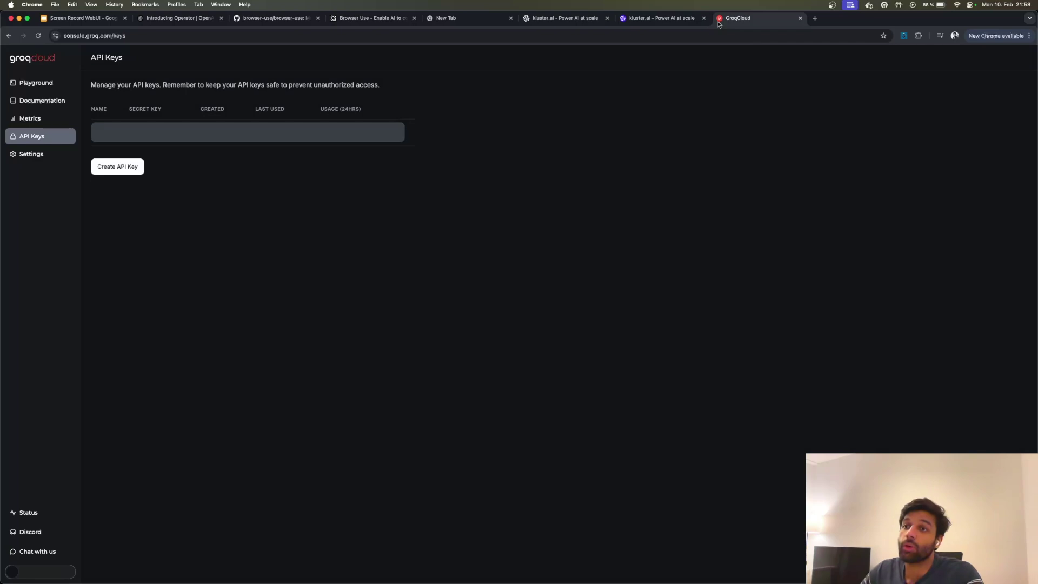
key("super+equal")
key("super+equal")
key("super+equal")
key("super+equal")
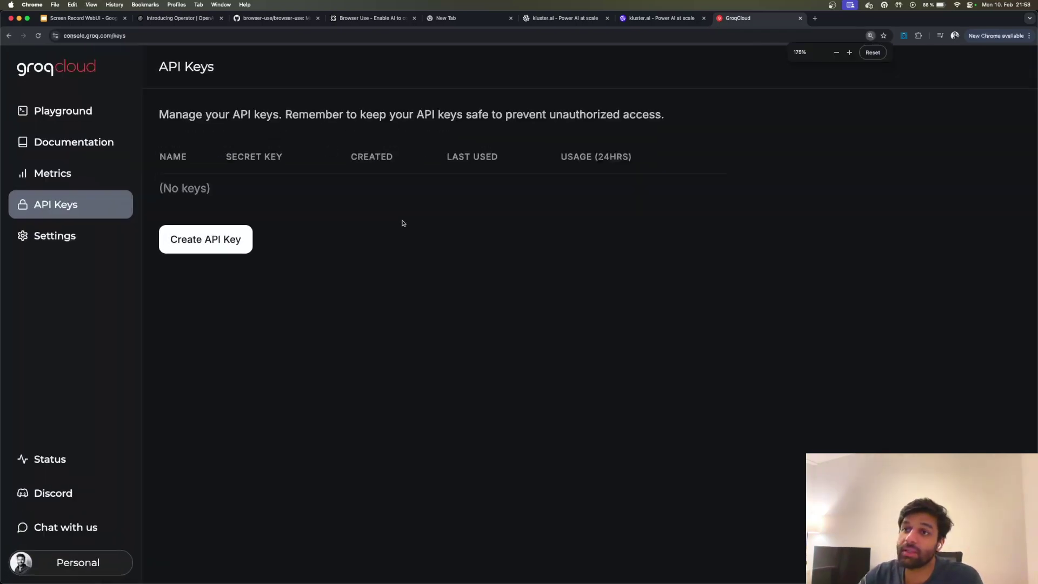
Step: Look through the models offered in the Groq Playground, including the DeepSeek R1 distill variants, and leave the model selection as is
left_click(81, 116)
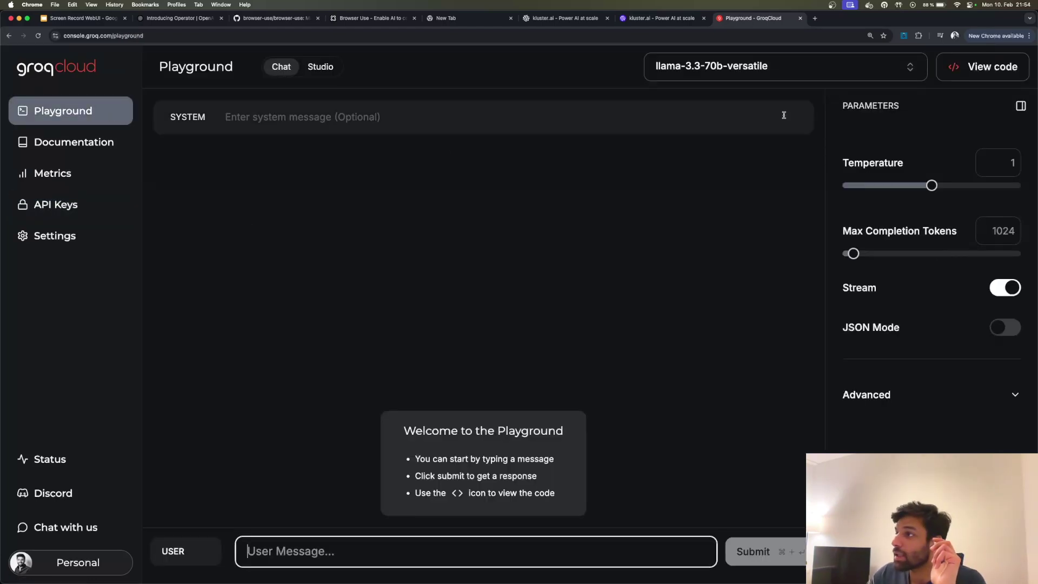
left_click(737, 78)
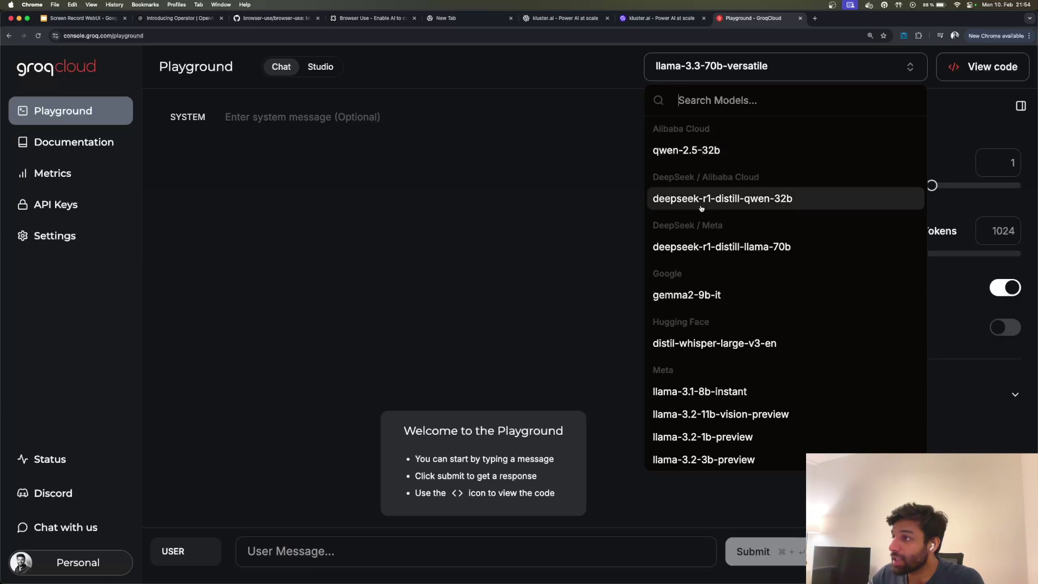
scroll(701, 208, "down", 1)
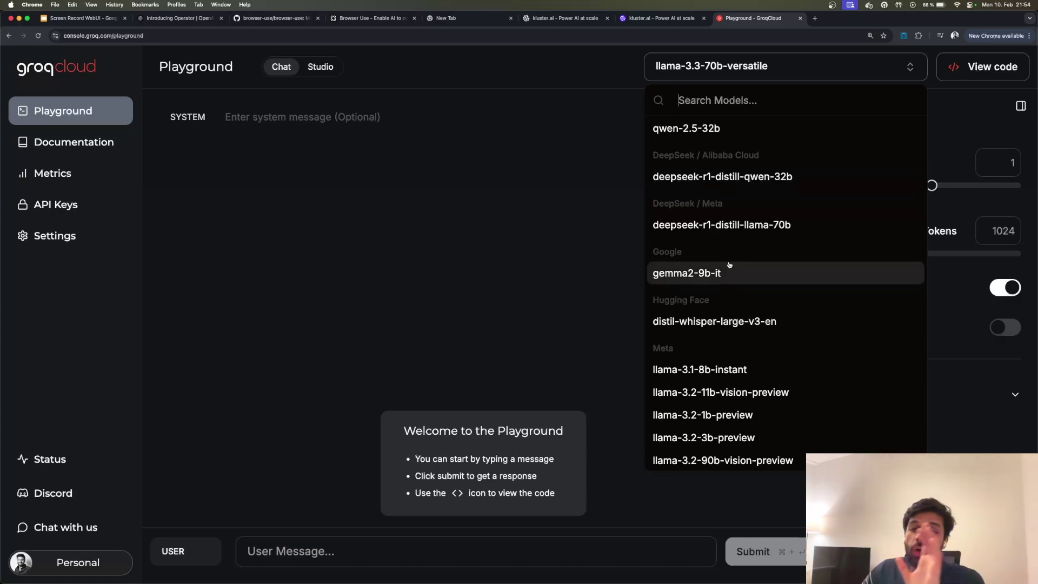
scroll(727, 268, "down", 5)
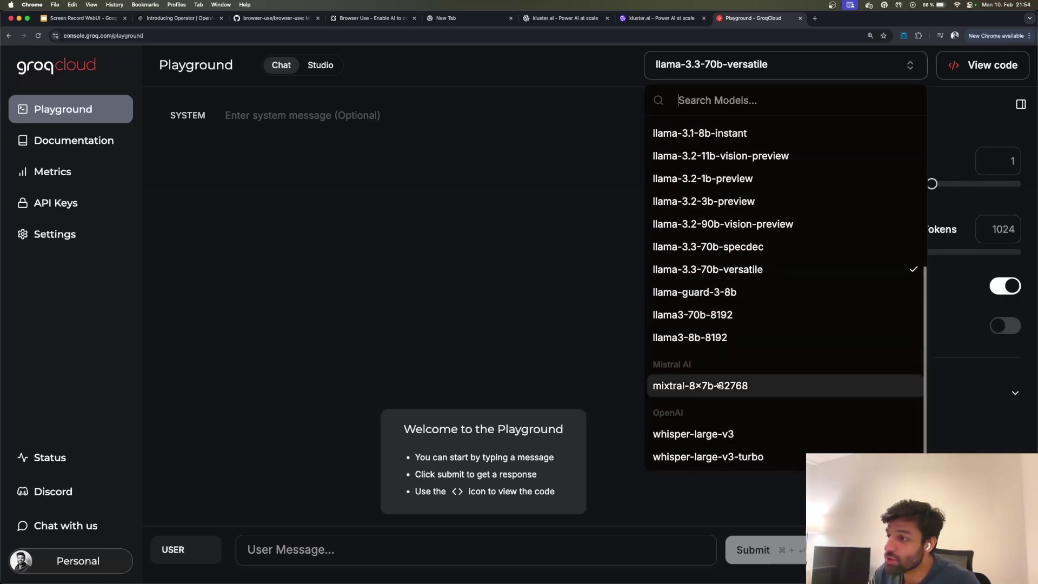
scroll(719, 357, "up", 5)
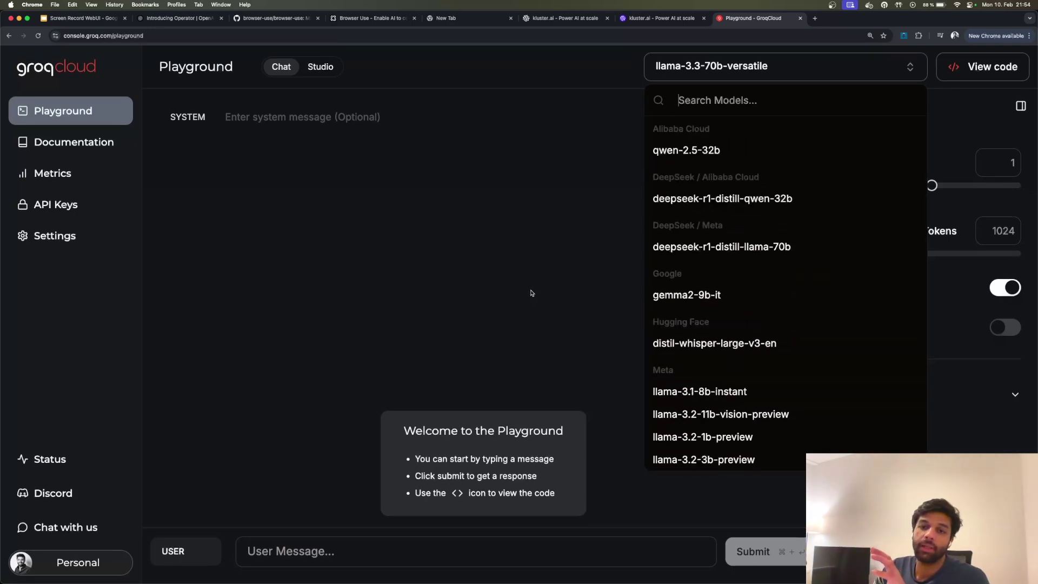
left_click(508, 208)
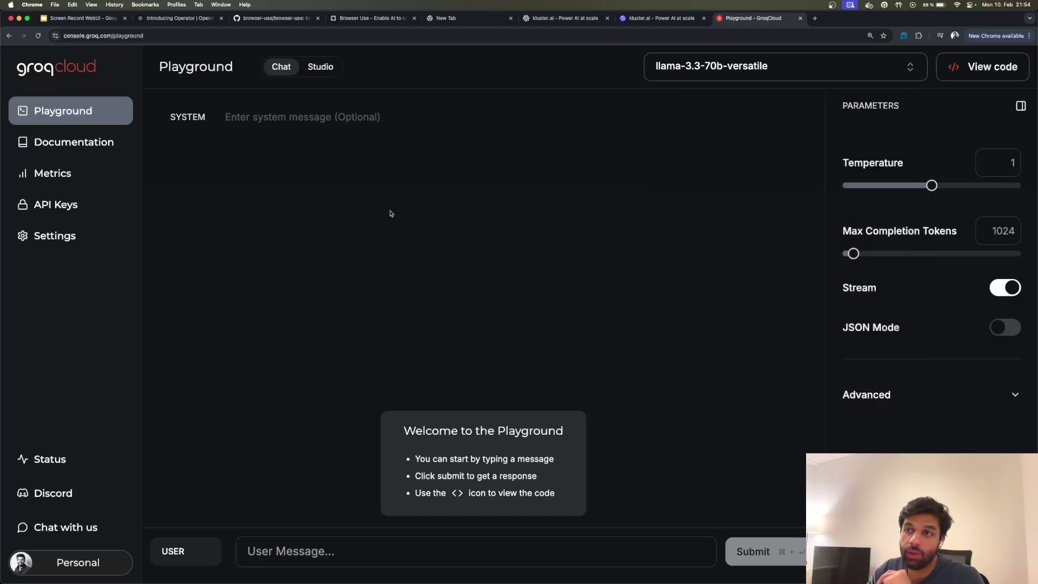
Step: Create a GroqCloud API key, using the suggested YouTube channel name as its display name
left_click(86, 205)
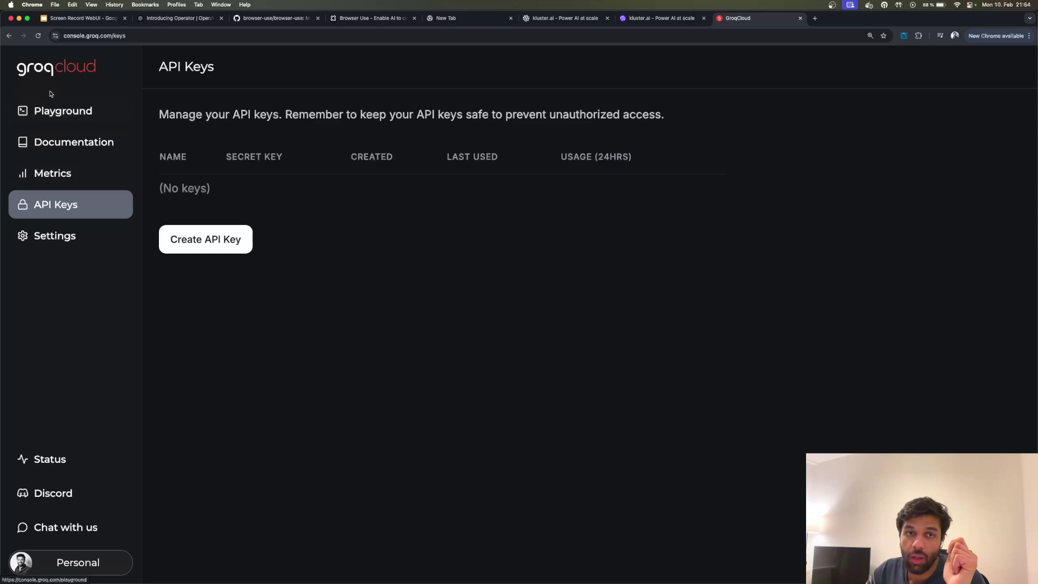
left_click(228, 240)
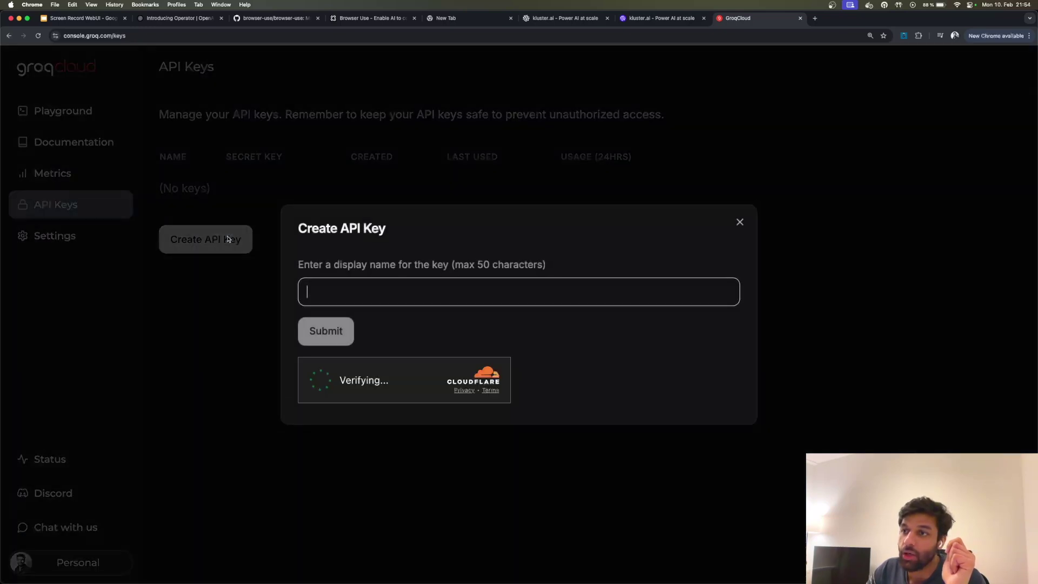
left_click(387, 295)
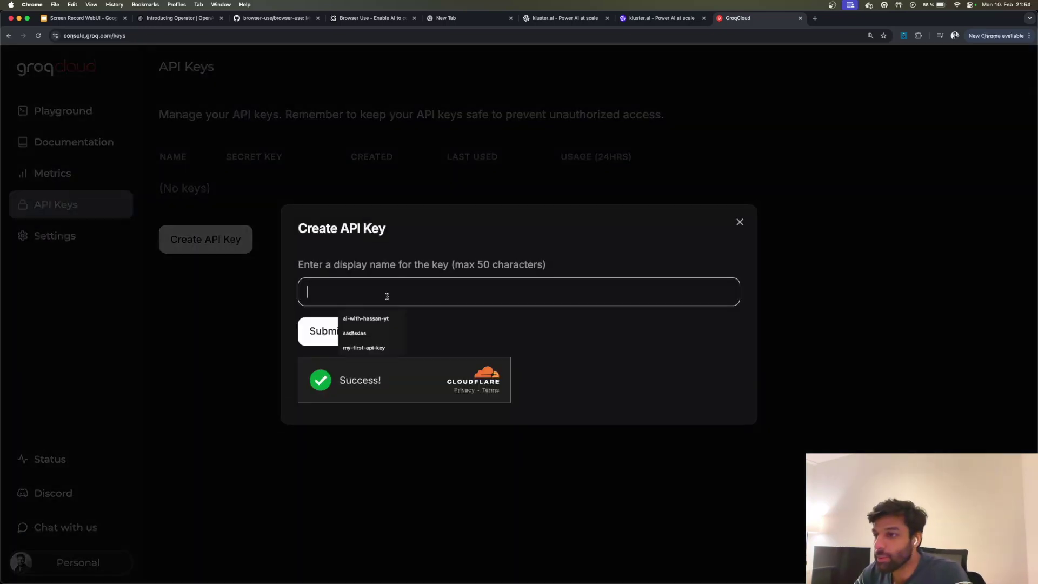
left_click(365, 318)
left_click(326, 331)
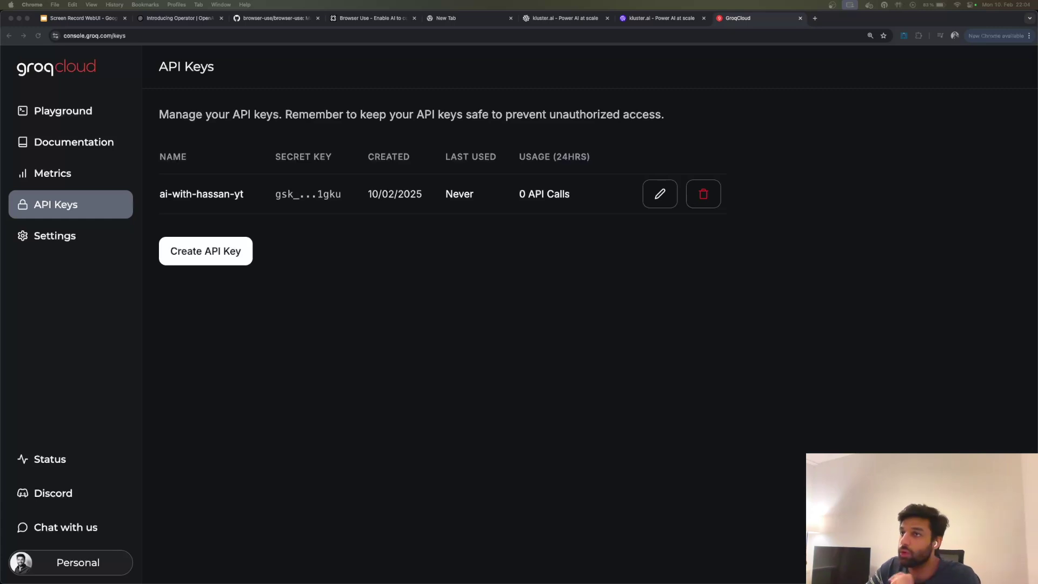
Step: Search the web for "webui github" from the empty browser tab and open the browser-use/web-ui repository
left_click_drag(454, 18, 800, 18)
left_click(402, 41)
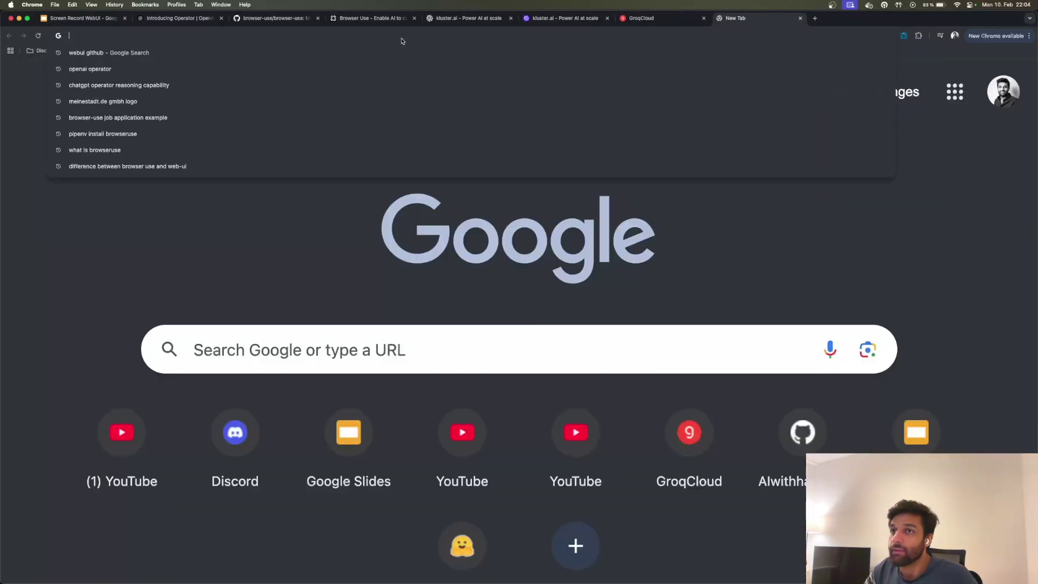
type("webui")
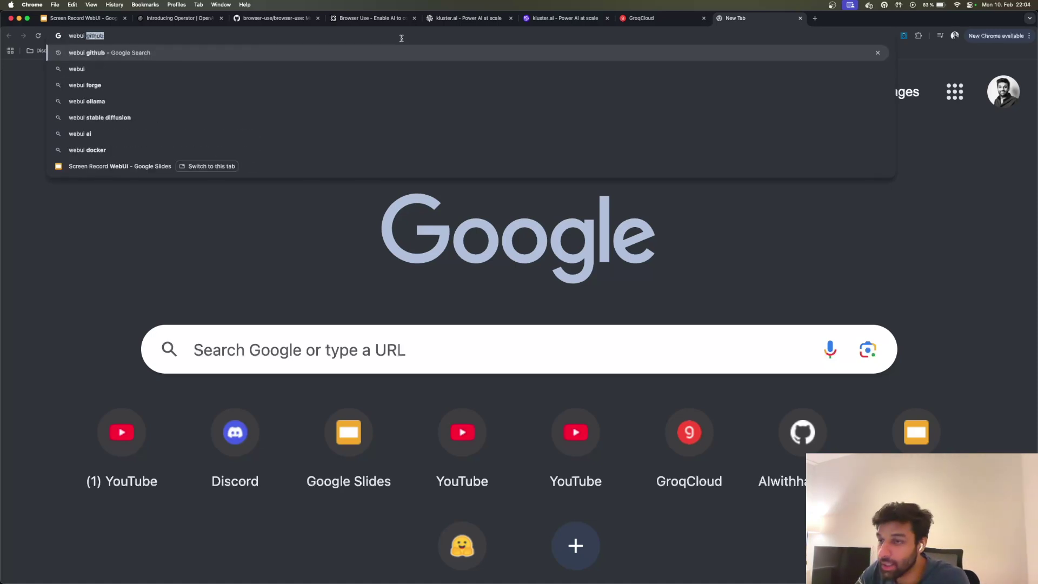
key("Return")
left_click(163, 323)
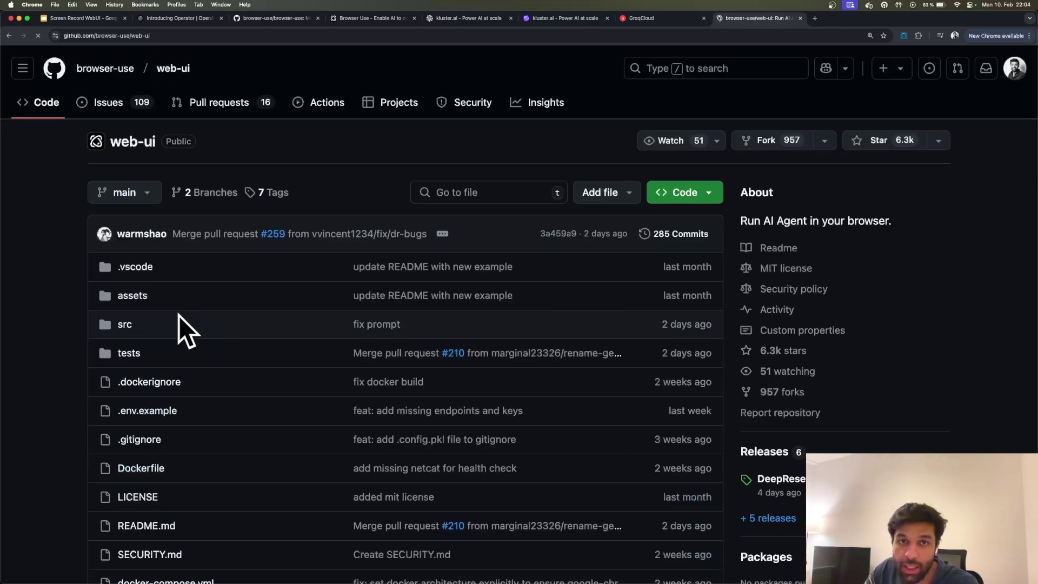
key("super+plus")
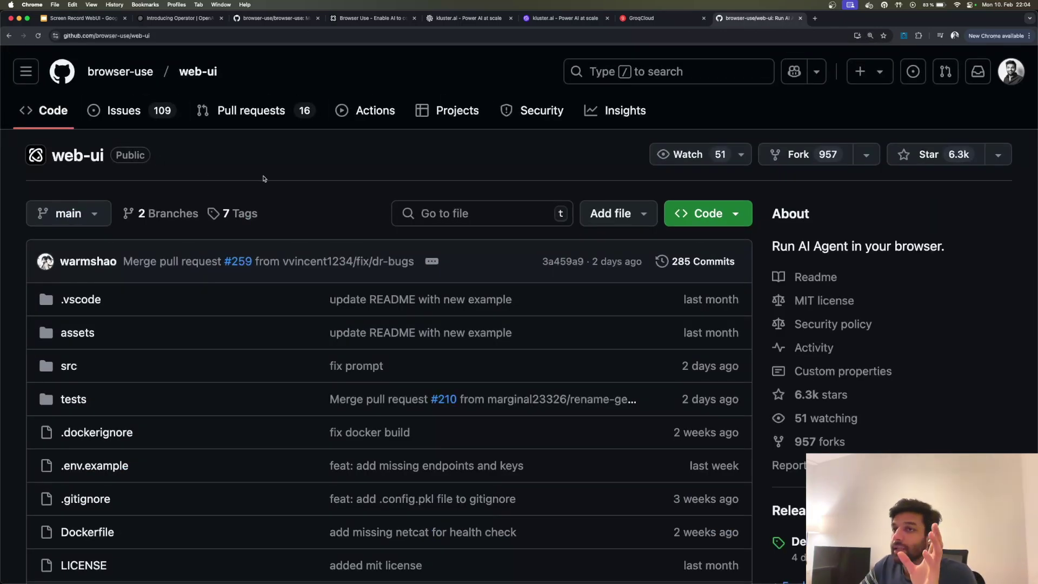
Step: Read the introduction of the web-ui README and point out the WebUI bullet on the Tools & Technologies slide
scroll(264, 179, "down", 5)
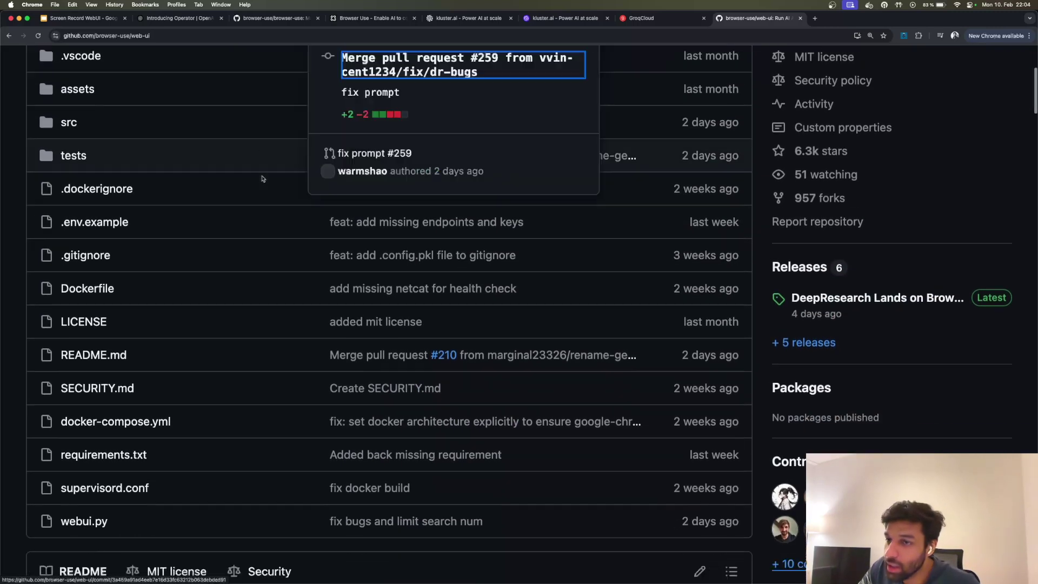
scroll(263, 178, "down", 10)
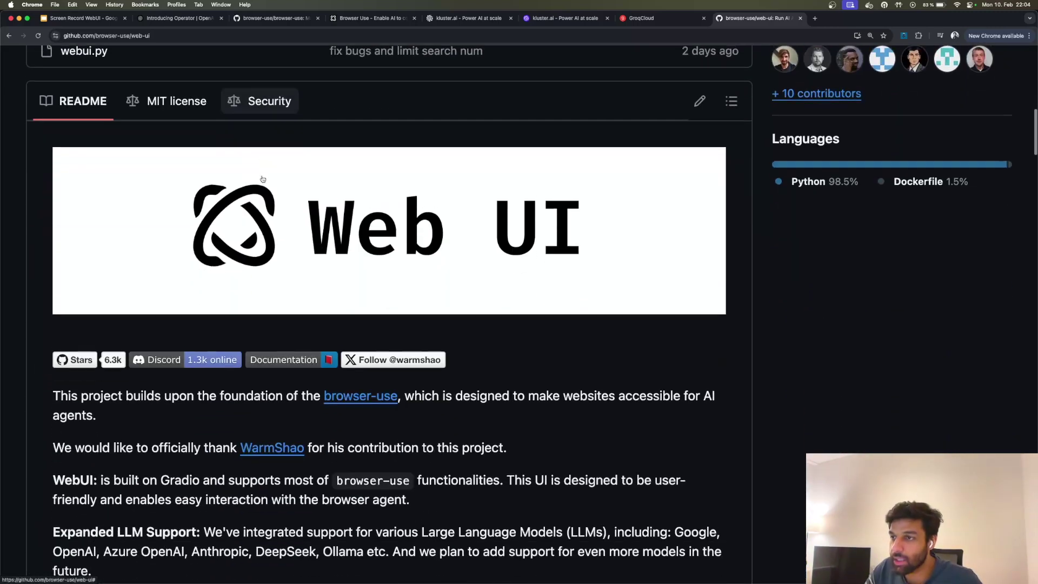
scroll(263, 179, "down", 2)
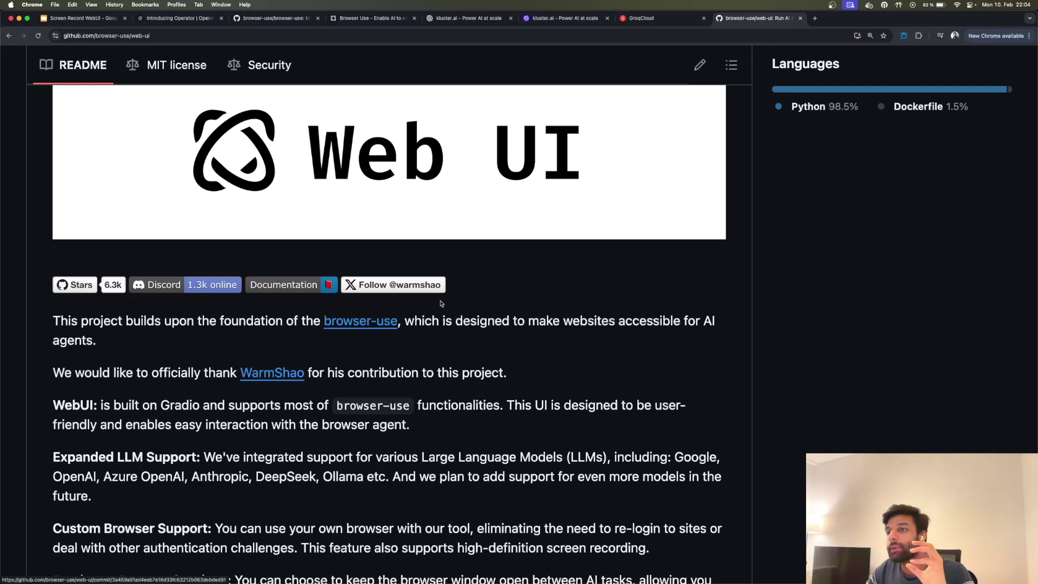
left_click(87, 21)
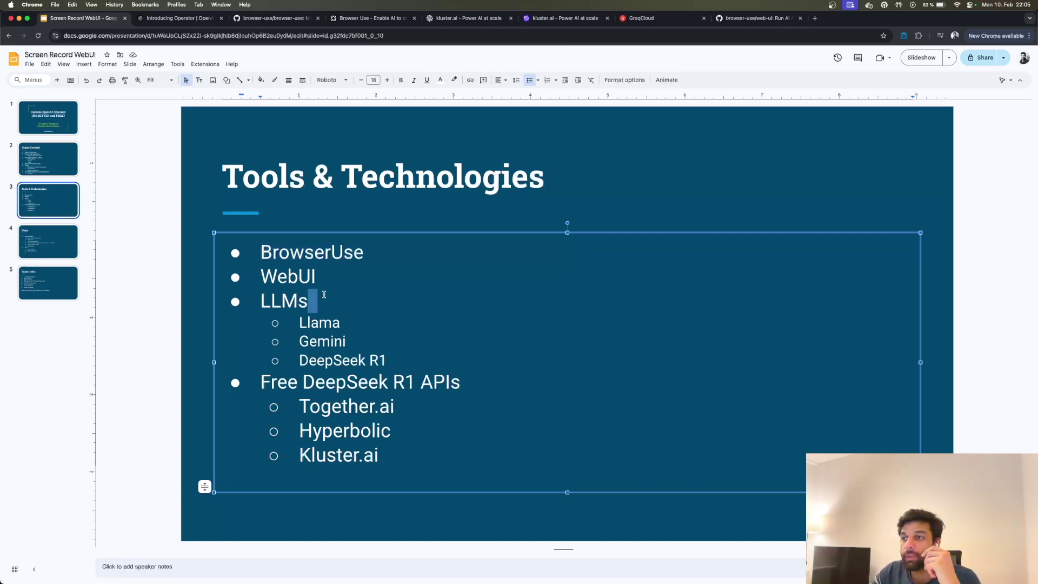
left_click(324, 274)
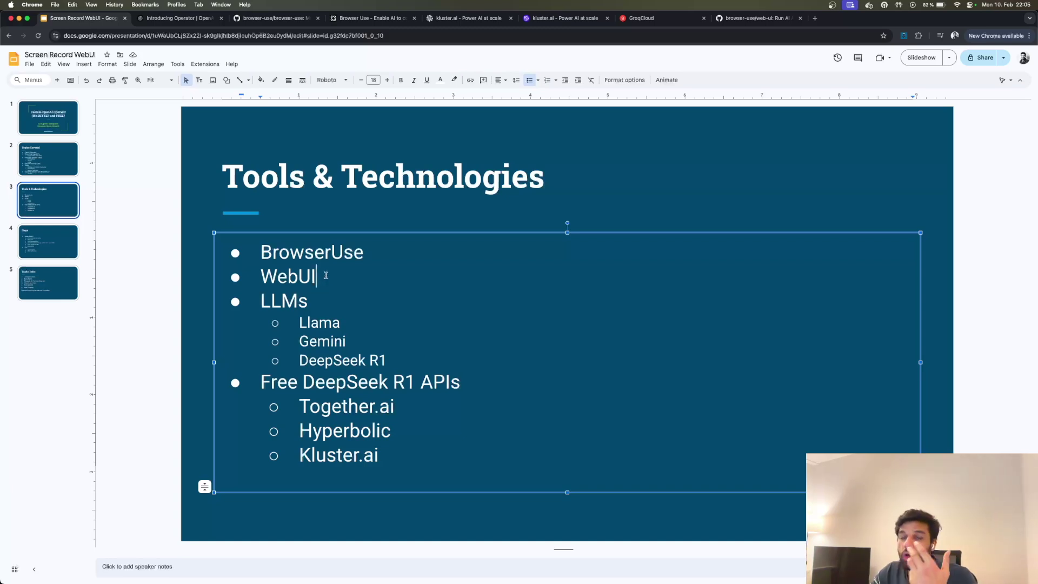
Step: Return to the web-ui README and review its local installation guide, from the prerequisites to installing the dependencies
left_click(721, 20)
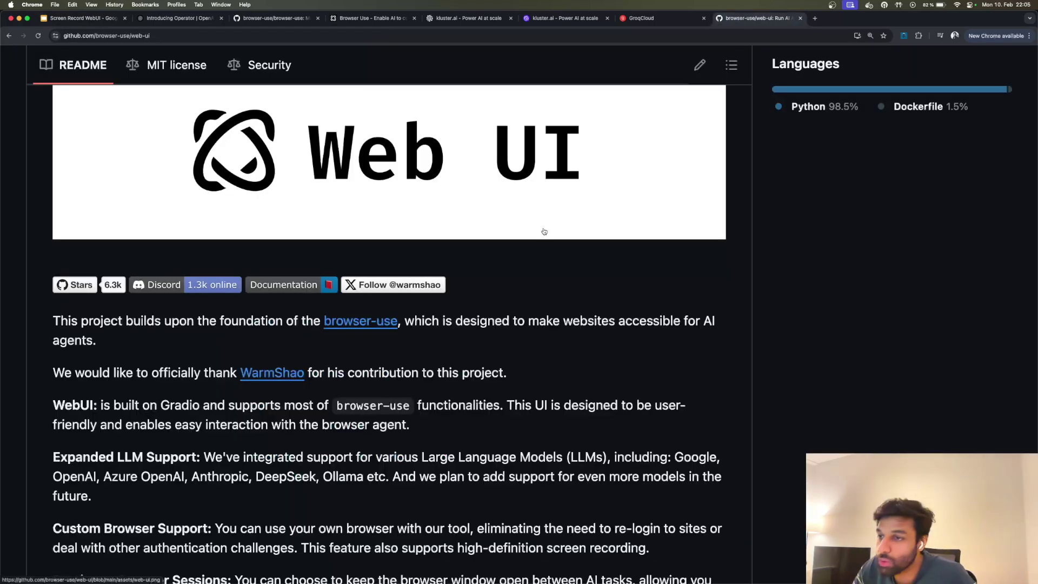
scroll(486, 295, "down", 6)
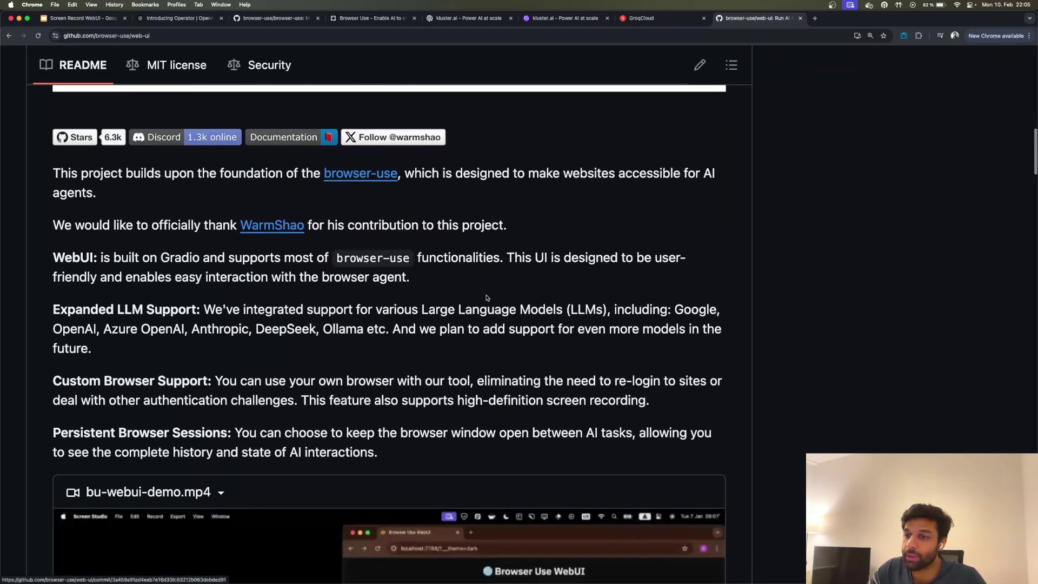
scroll(488, 297, "down", 10)
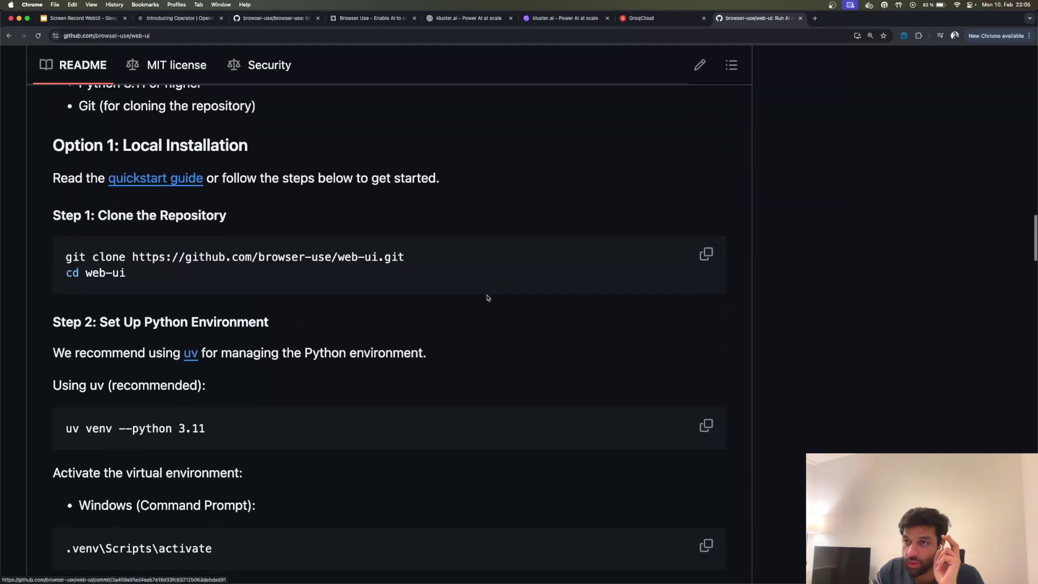
scroll(441, 305, "down", 8)
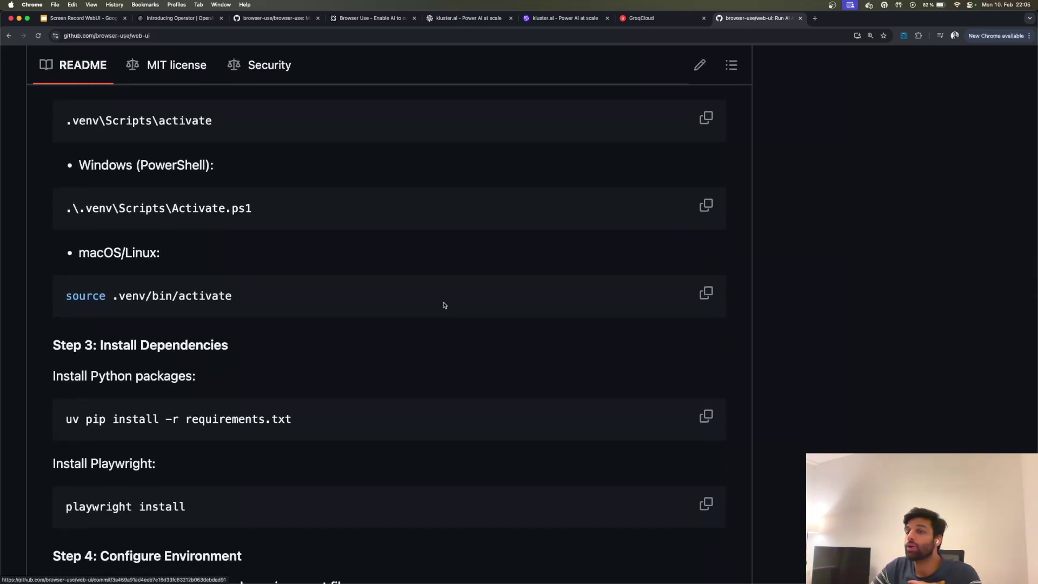
scroll(443, 305, "up", 3)
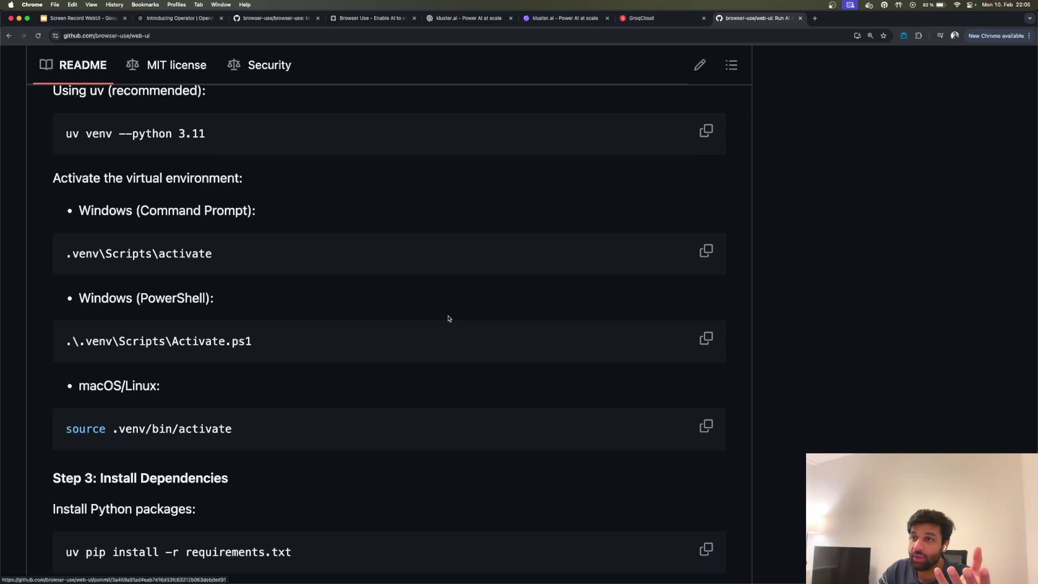
scroll(448, 318, "up", 3)
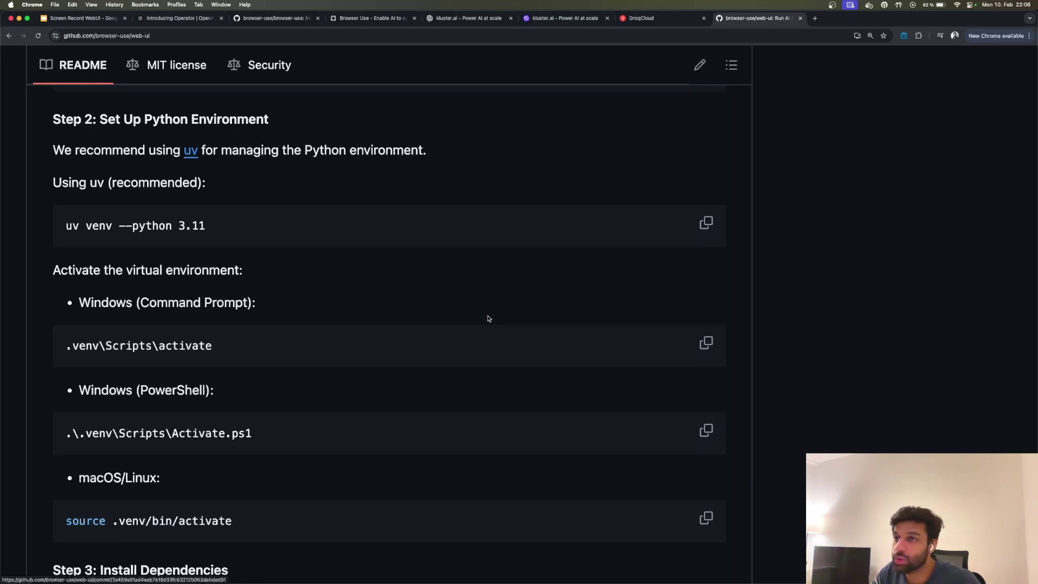
scroll(487, 318, "up", 5)
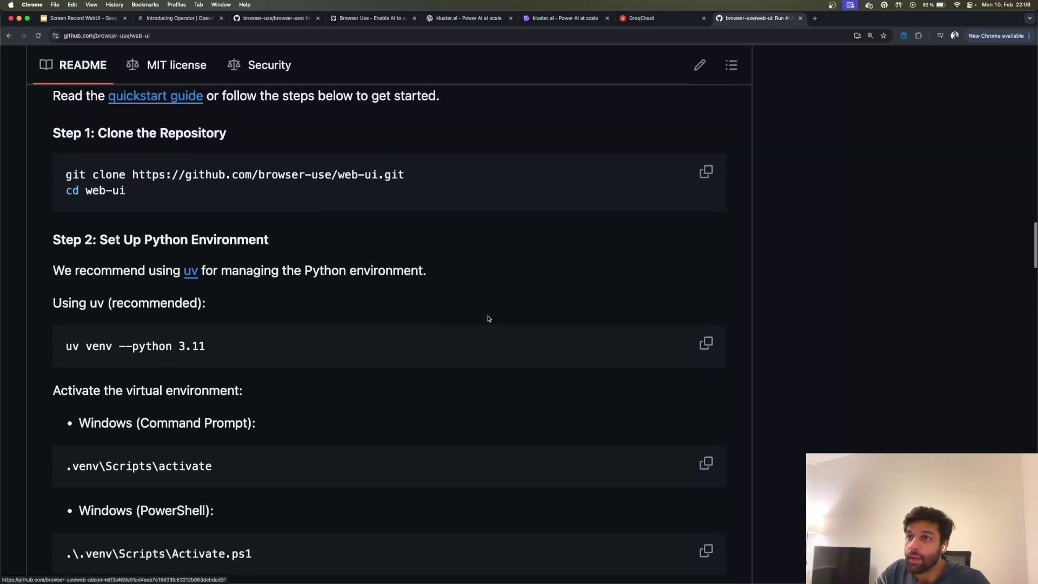
scroll(487, 319, "up", 2)
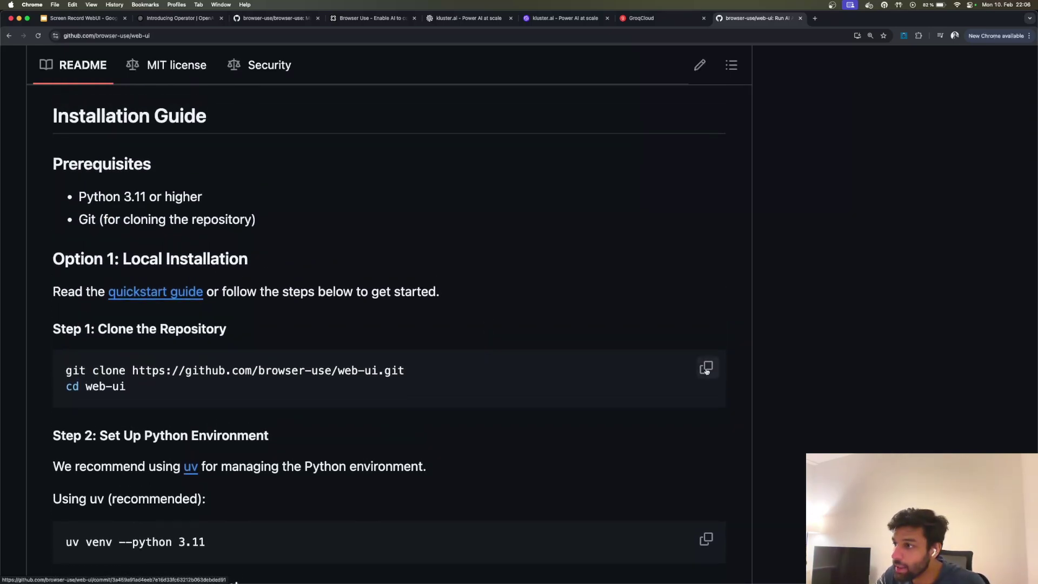
left_click_drag(65, 370, 408, 371)
key("super+c")
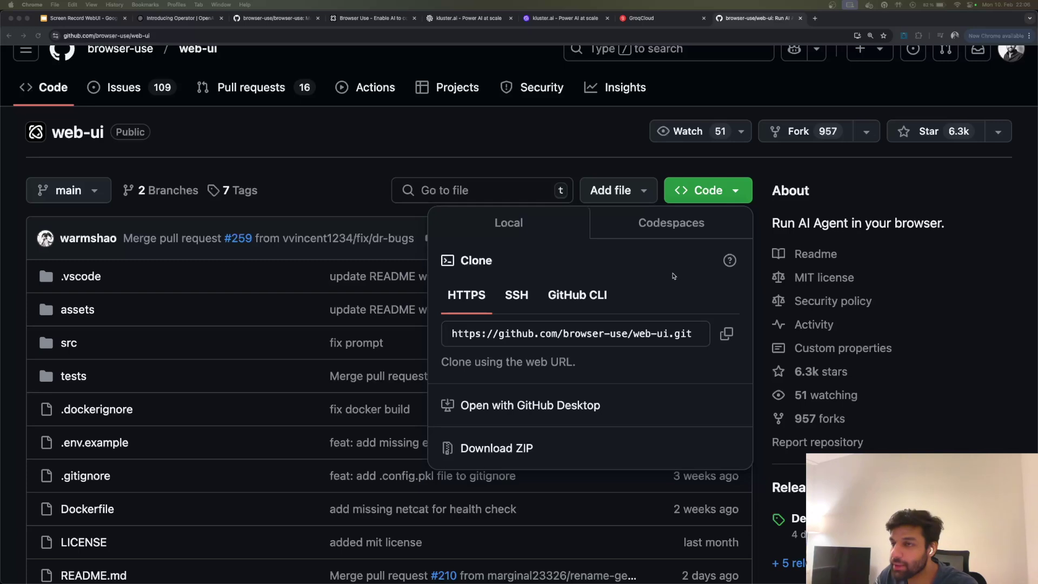
key("super+Tab")
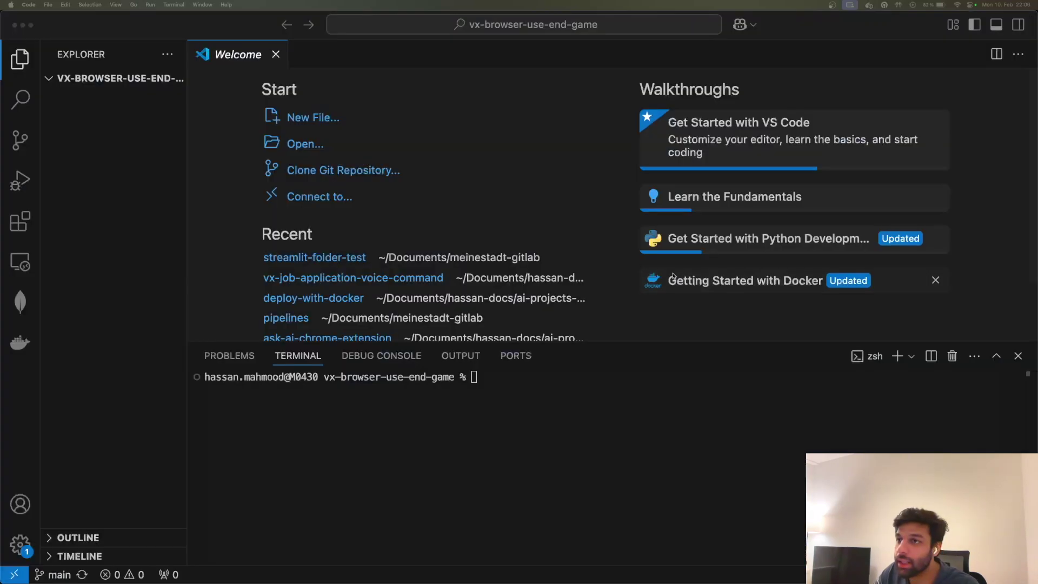
left_click(518, 416)
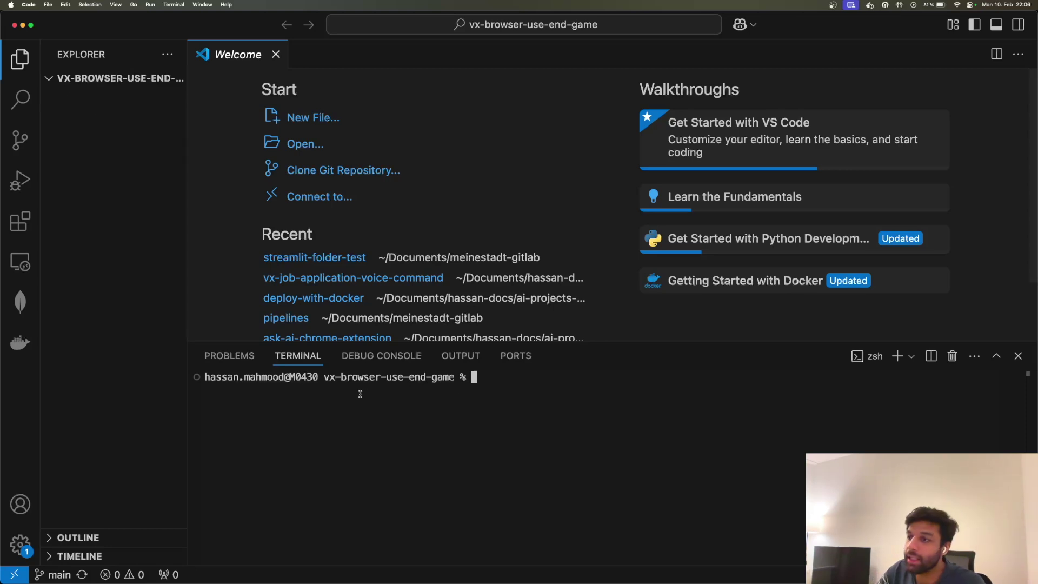
key("super+v")
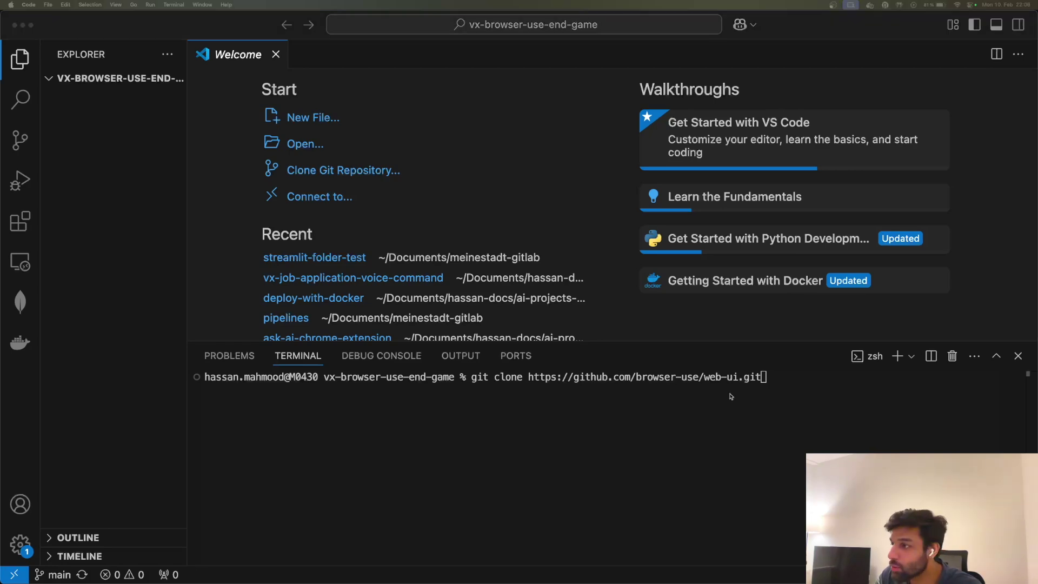
key("Return")
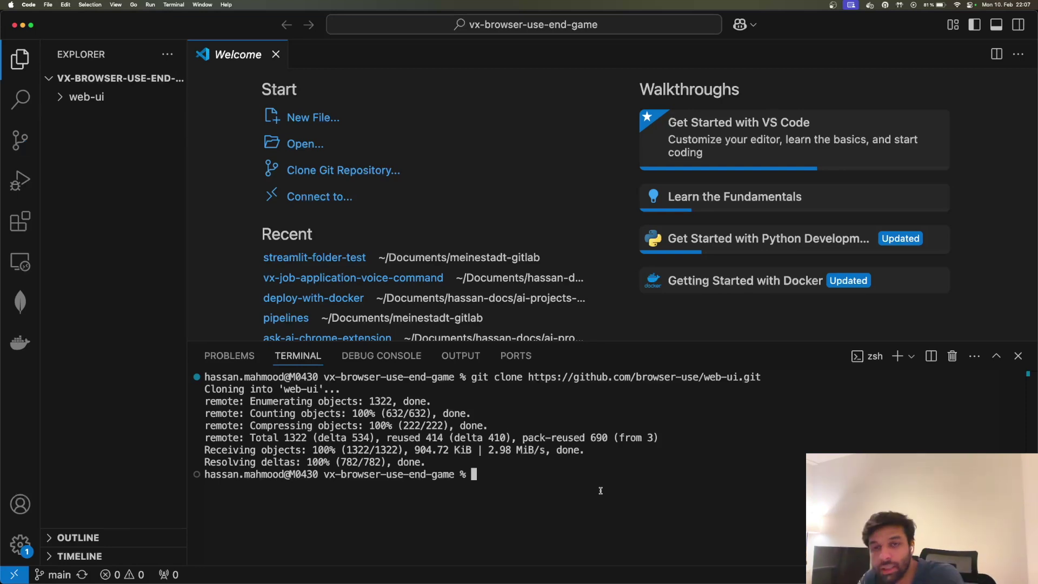
Step: Open the cloned web-ui folder in its own VS Code window and start a new terminal there
type("cd web-ui/")
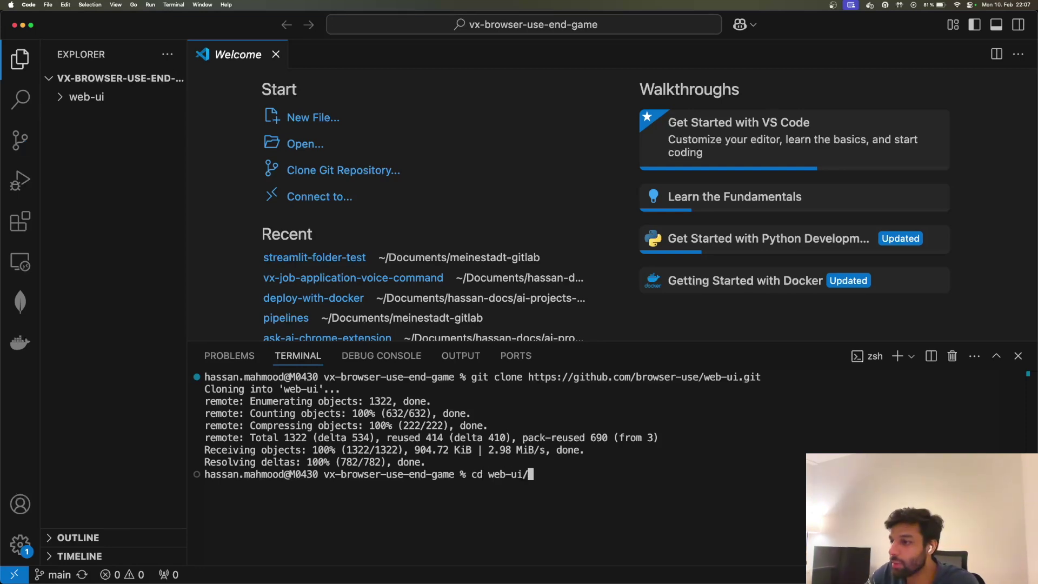
key("Return")
type("code .")
key("Return")
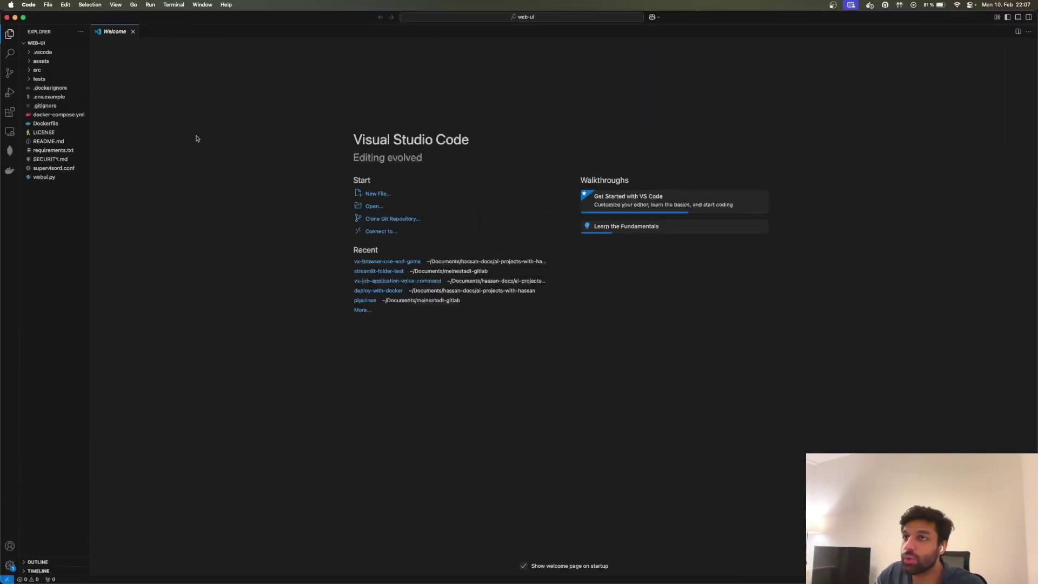
left_click(174, 4)
left_click(185, 19)
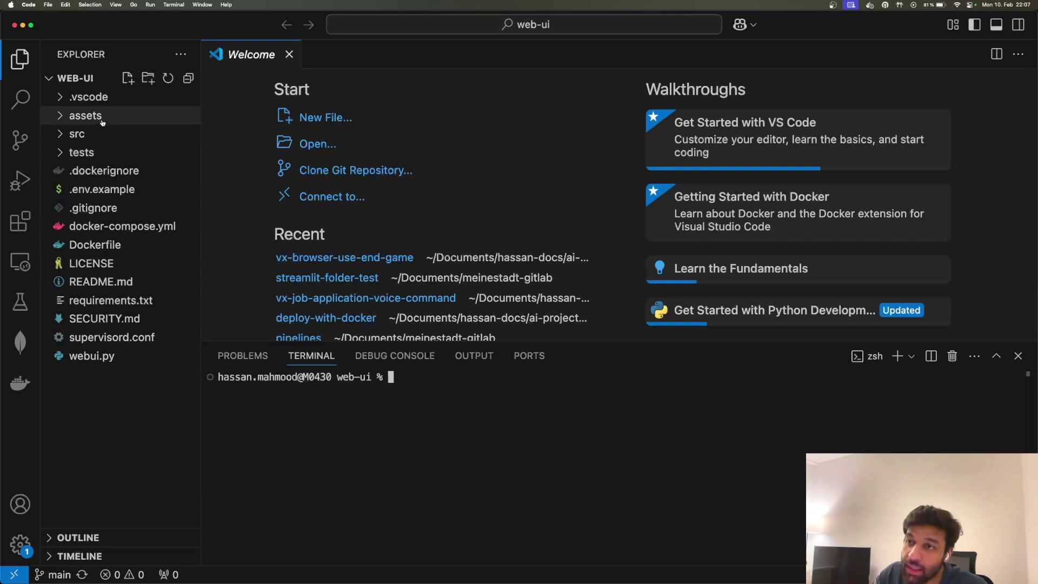
Step: Open requirements.txt and examine the listed dependencies, starting with the browser-use package line
left_click(110, 300)
left_click_drag(437, 216, 379, 94)
left_click(406, 141)
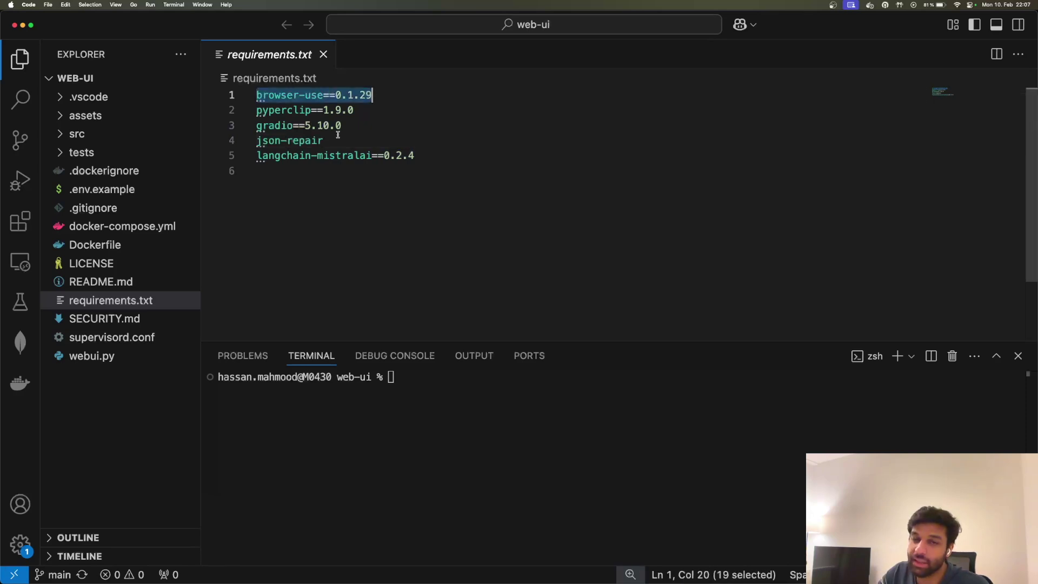
left_click(395, 204)
left_click(388, 425)
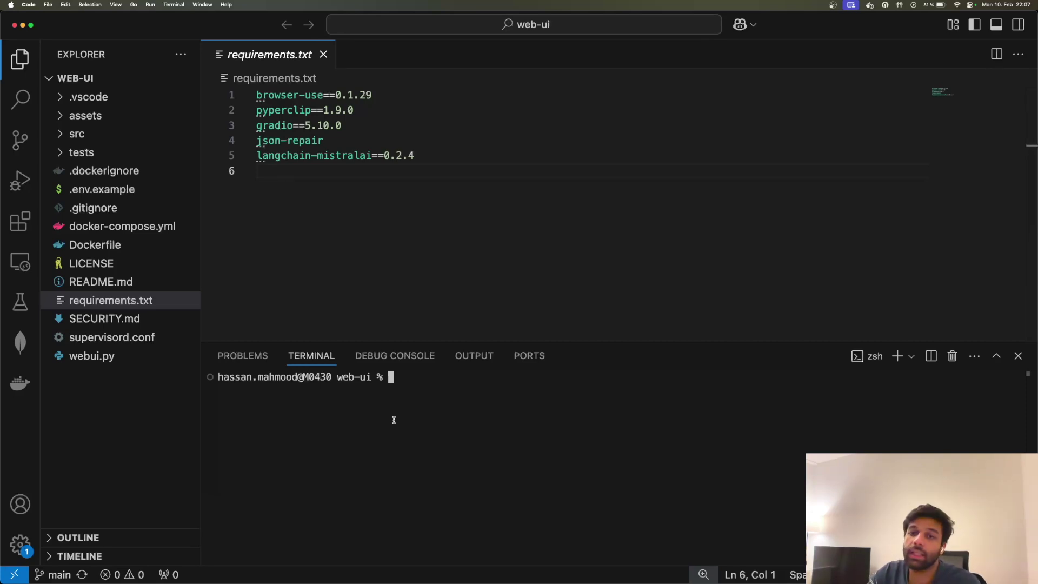
type("pip install -r")
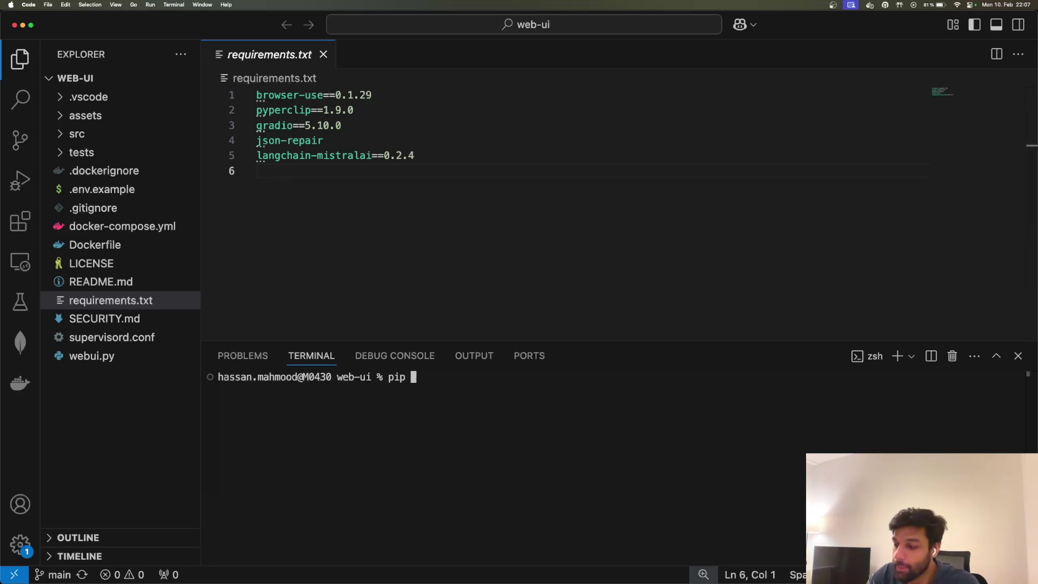
key("BackSpace")
key("BackSpace")
key("BackSpace")
key("BackSpace")
key("BackSpace")
key("BackSpace")
key("BackSpace")
key("BackSpace")
key("BackSpace")
key("BackSpace")
key("BackSpace")
key("BackSpace")
key("BackSpace")
key("BackSpace")
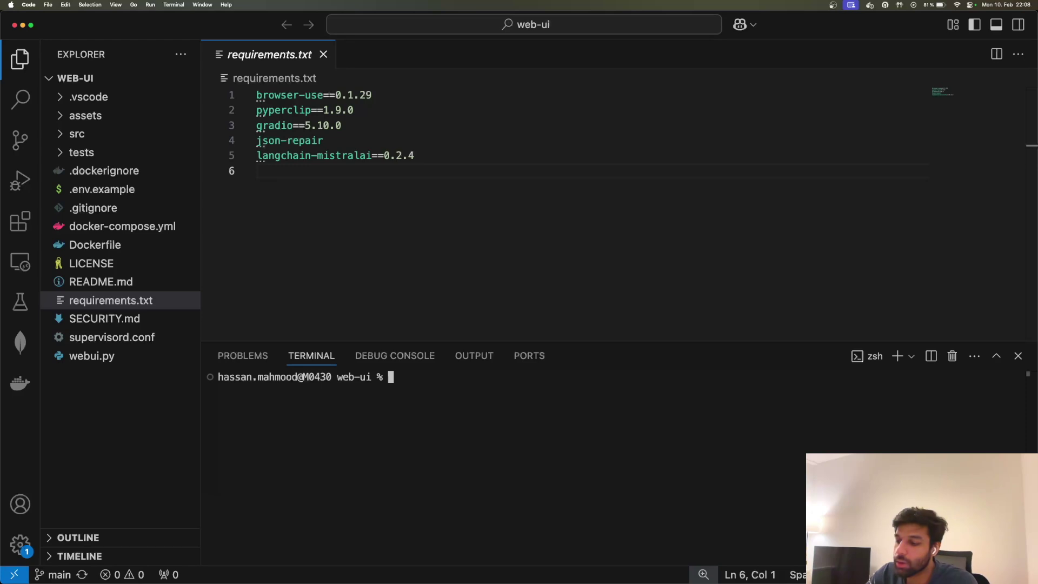
Step: Create and activate a virtual environment for the project with "pipenv shell", then clear the terminal
type("pipenv shell")
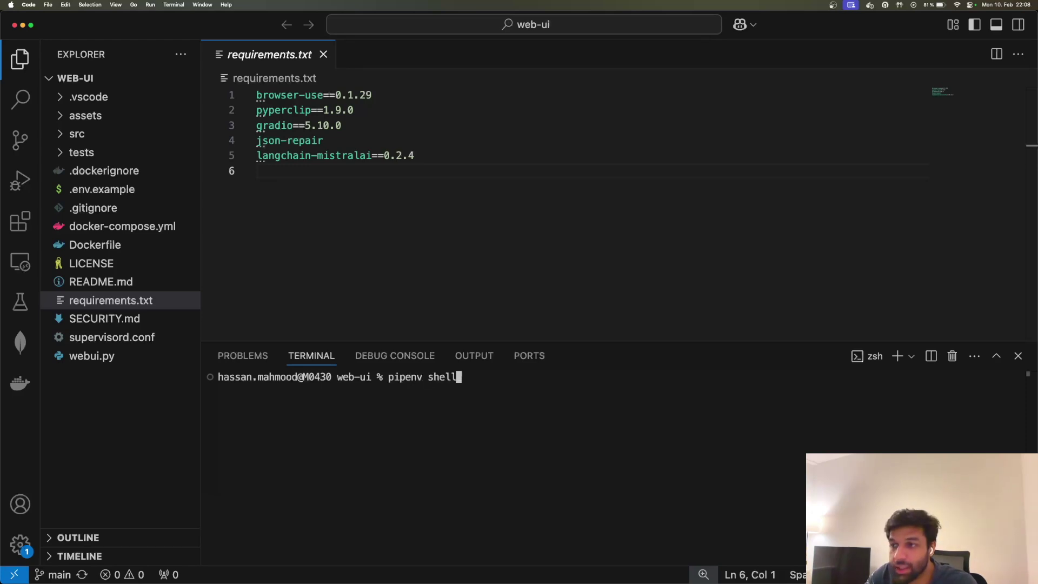
key("Return")
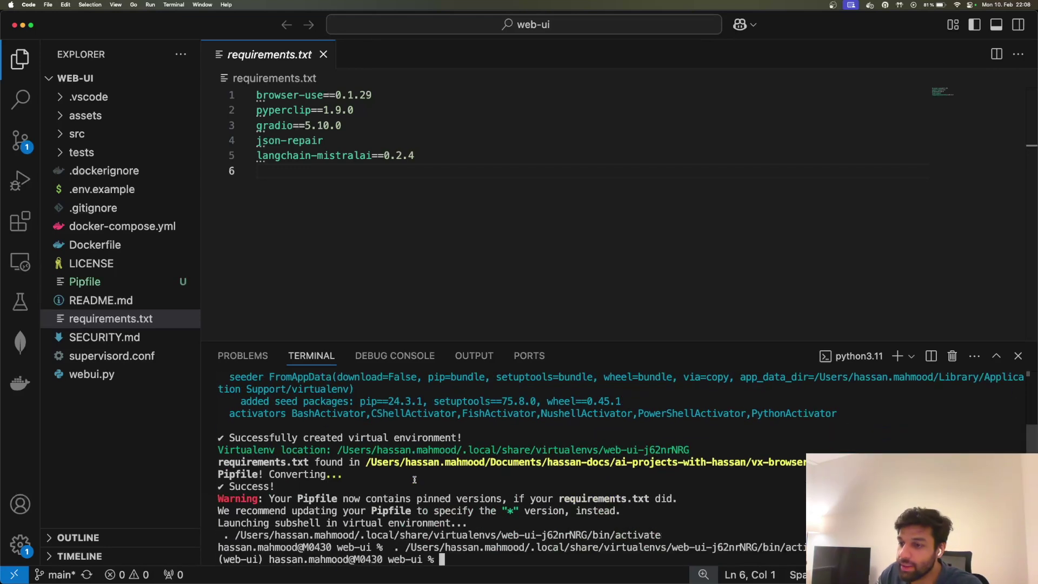
key("super+k")
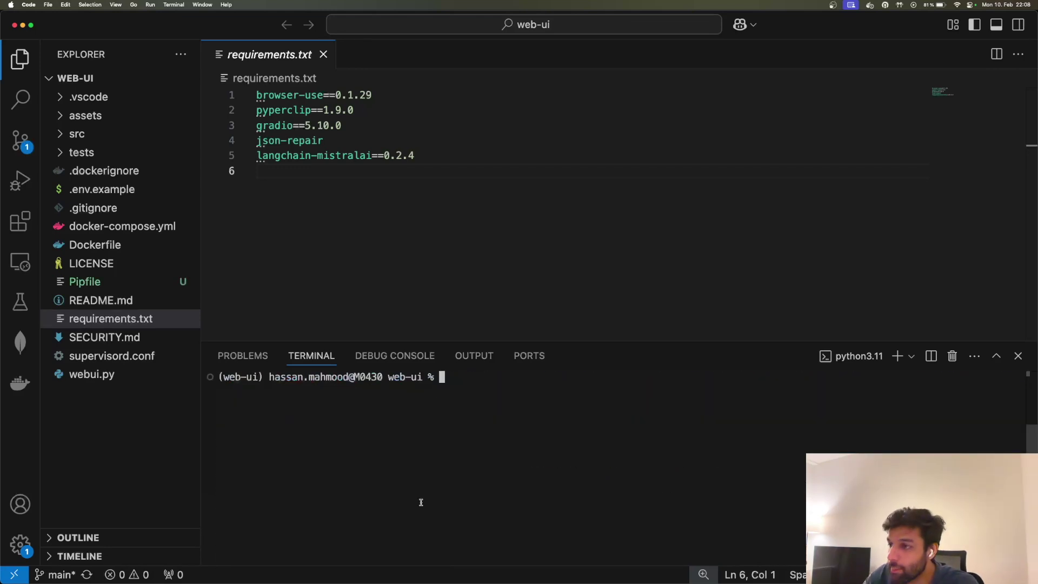
Step: Install the project dependencies with "pipenv install -r requirements.txt", clear the terminal and point out the web-ui environment prefix
type("pipenv inst")
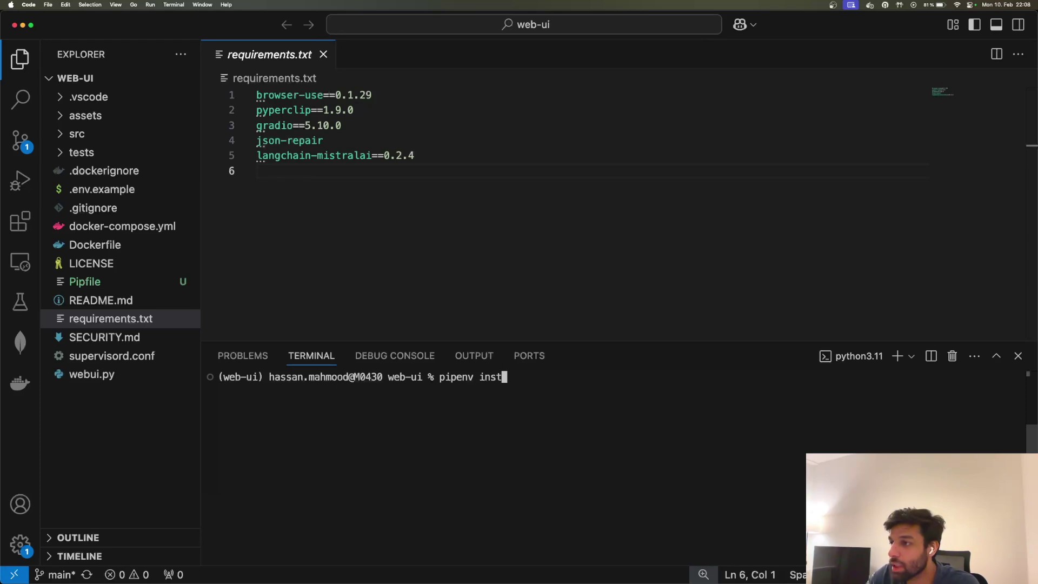
type("all -r requirements.txt")
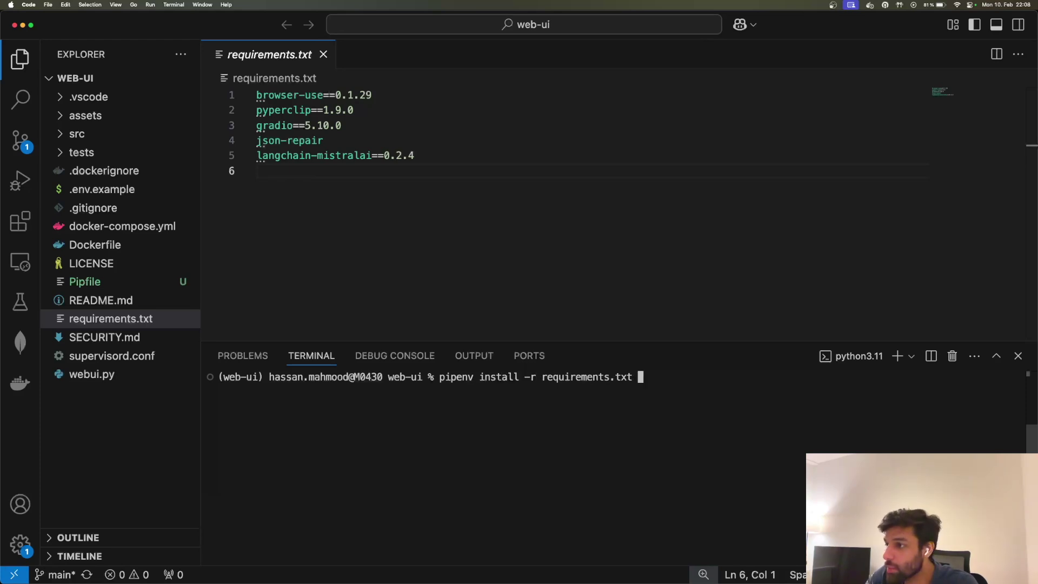
key("Return")
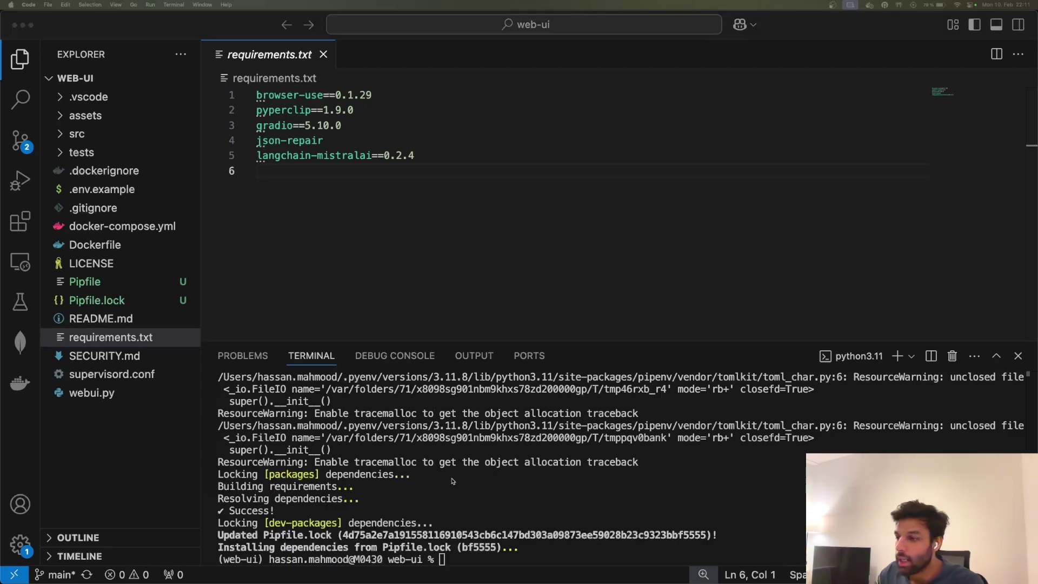
left_click(487, 498)
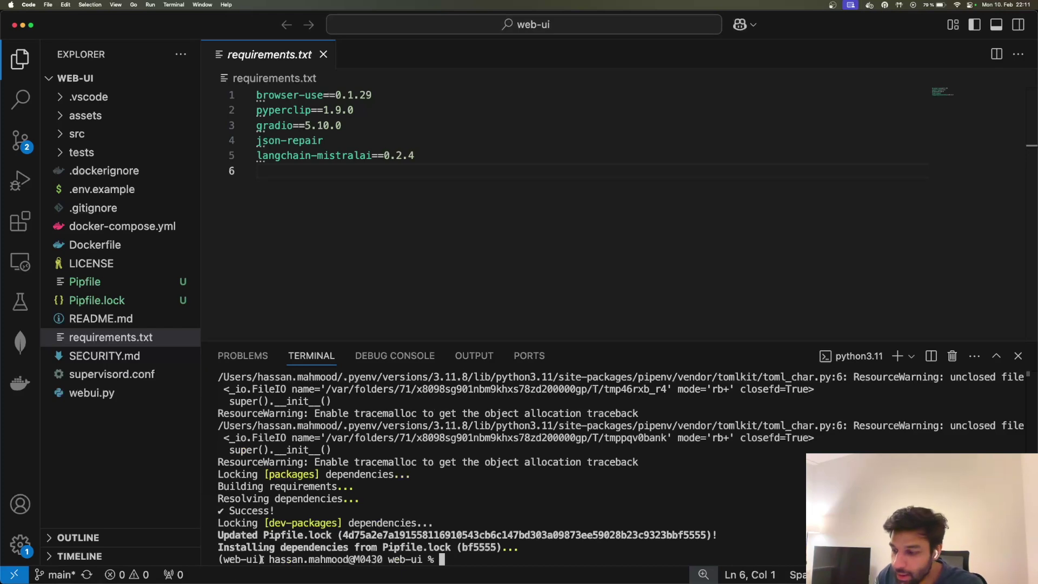
key("super+k")
left_click_drag(264, 377, 209, 376)
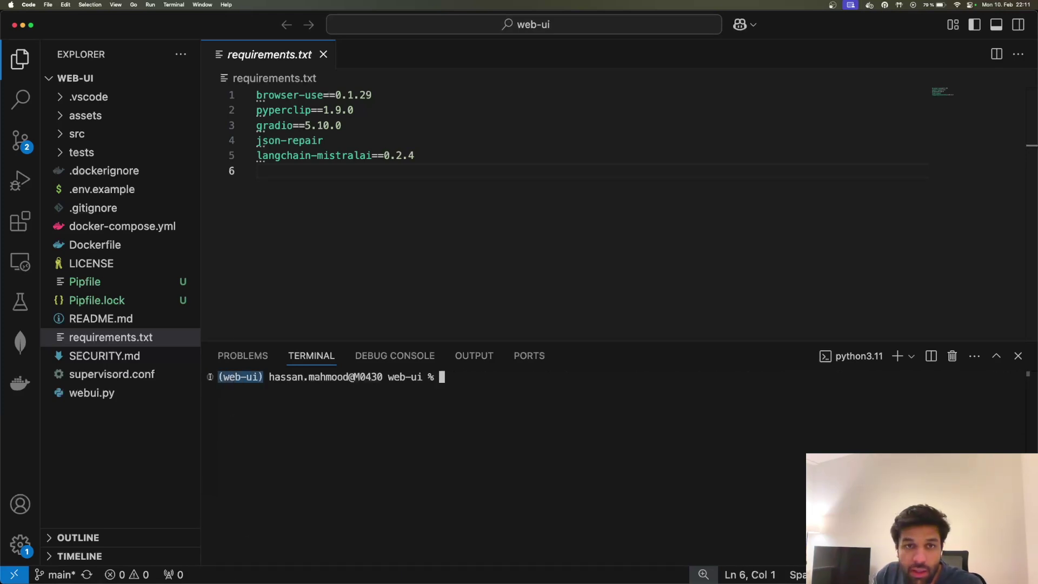
left_click(552, 388)
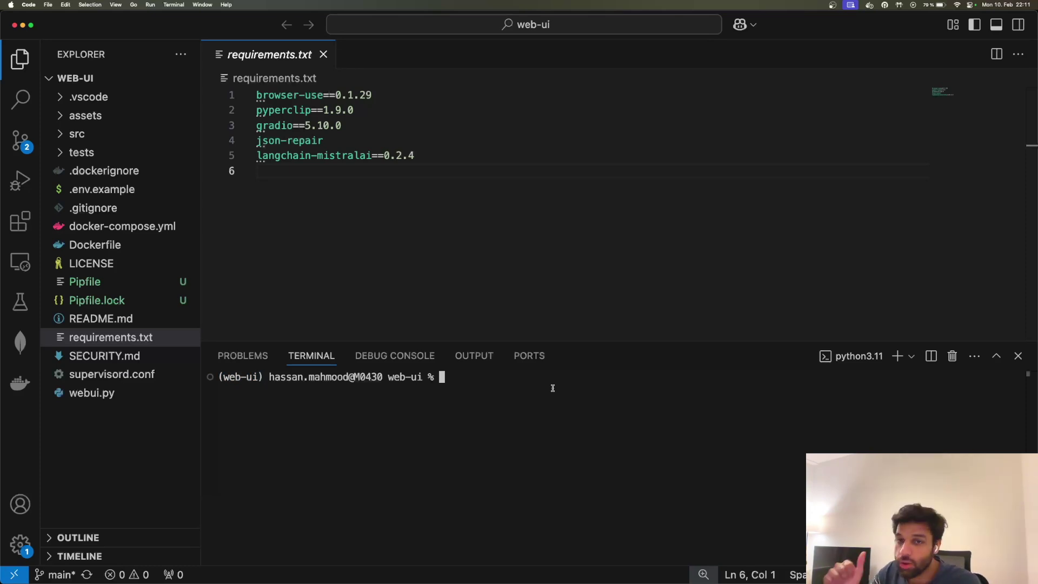
Step: Start the WebUI server with "python webui.py --ip 127.0.0.1 --port 7788" and point out the port number
key("super+v")
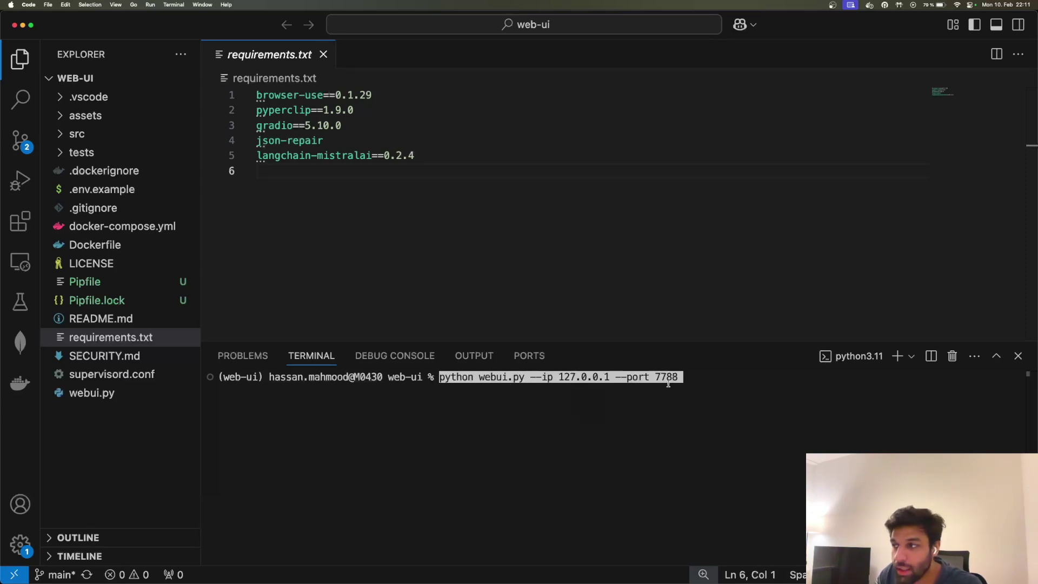
left_click_drag(680, 376, 656, 378)
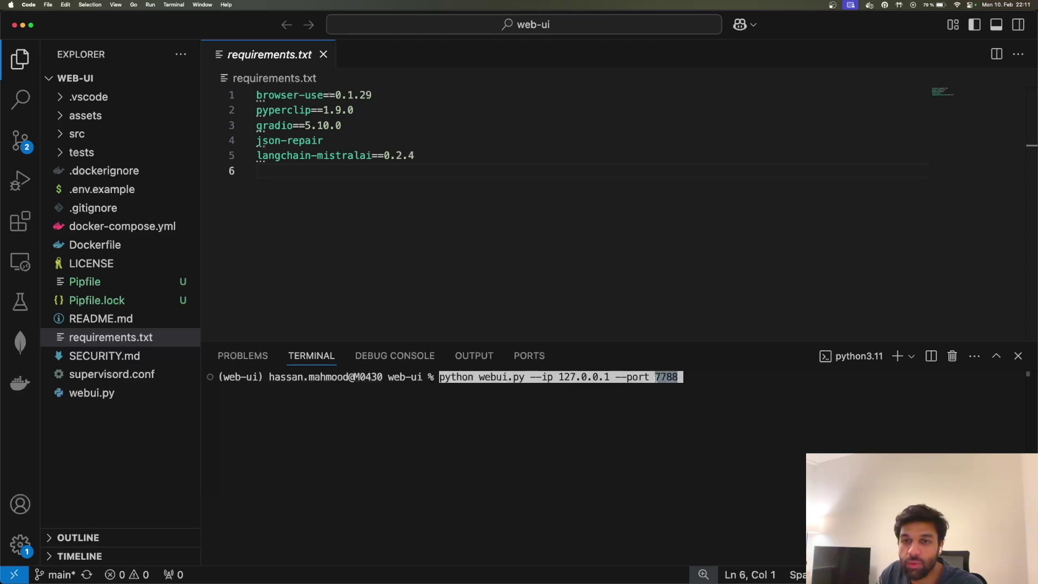
left_click(687, 378)
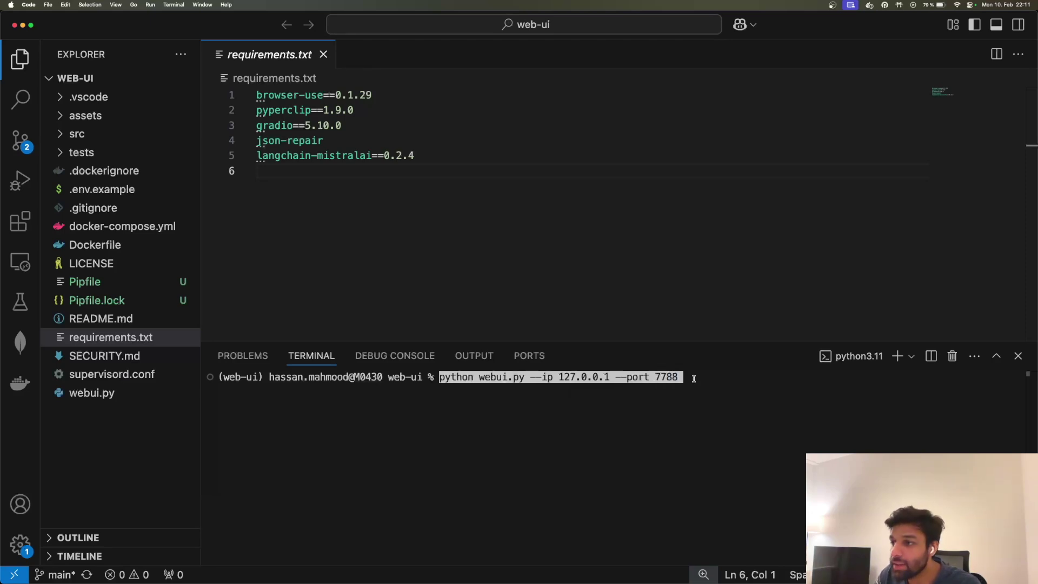
key("Return")
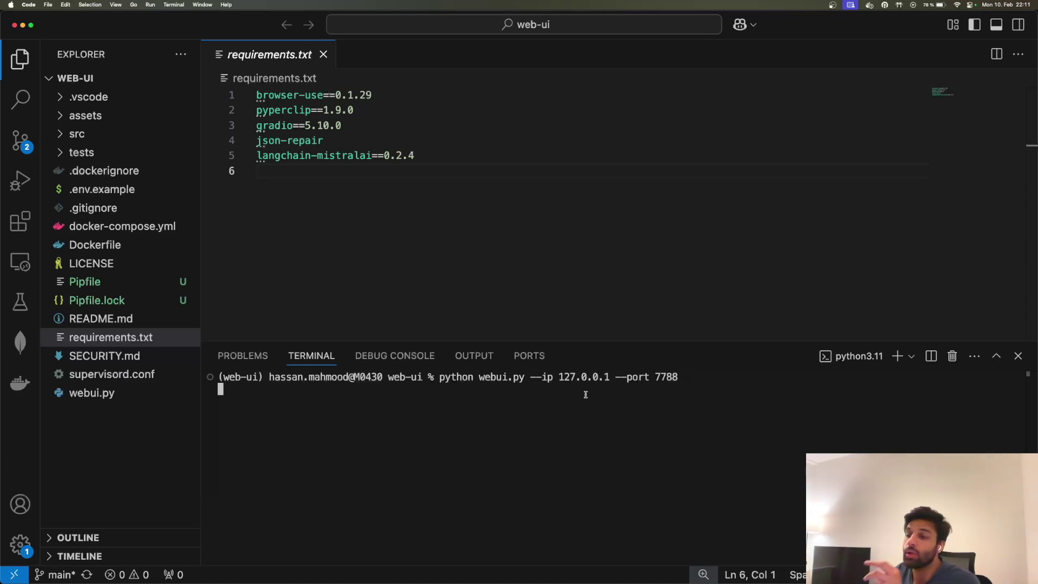
left_click_drag(654, 376, 678, 376)
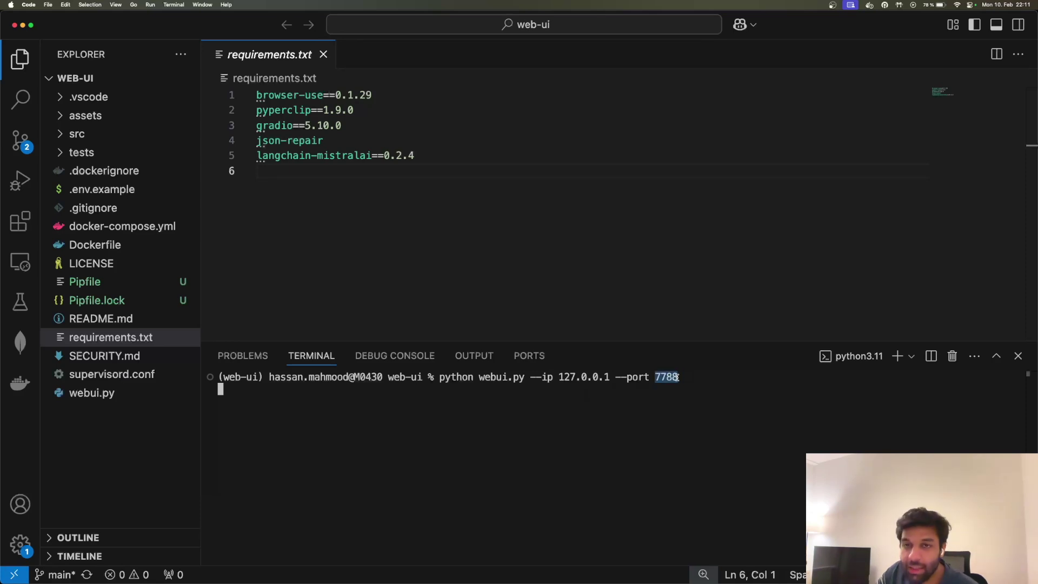
Step: Switch to Chrome, load localhost:7788 in the empty browser tab and enlarge the page
key("super+Tab")
type("7788")
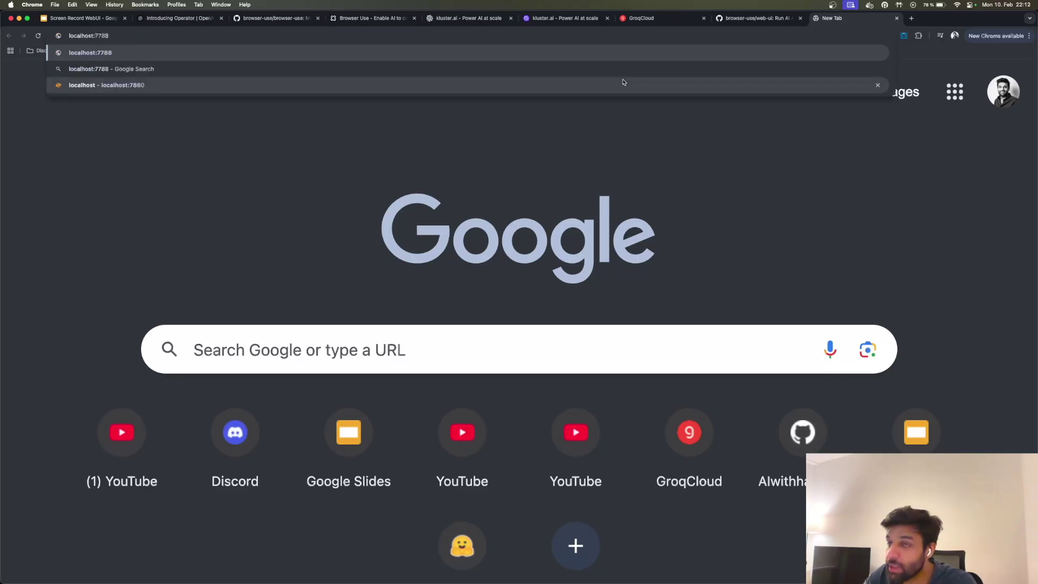
key("Return")
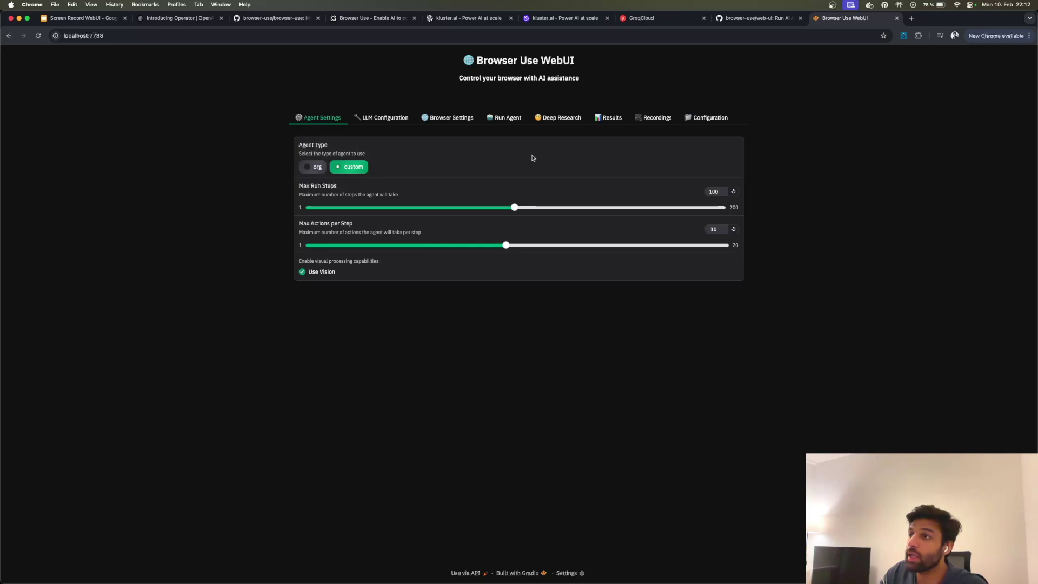
key("super+equal")
key("super+equal")
key("super+equal")
key("super+equal")
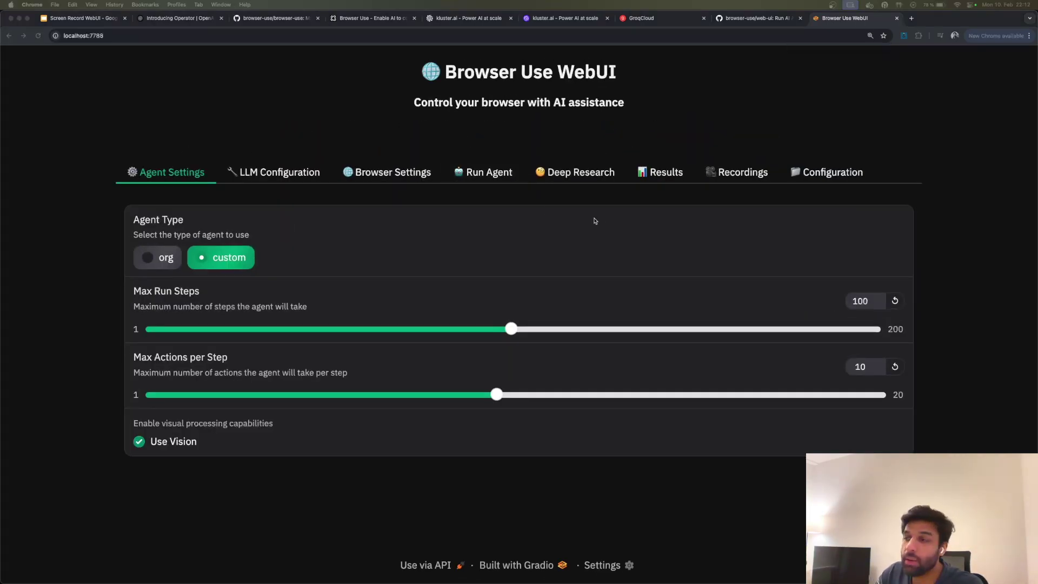
Step: Compare the browser's page address with the local URL in the VS Code terminal output and follow that link back to Chrome
left_click(121, 36)
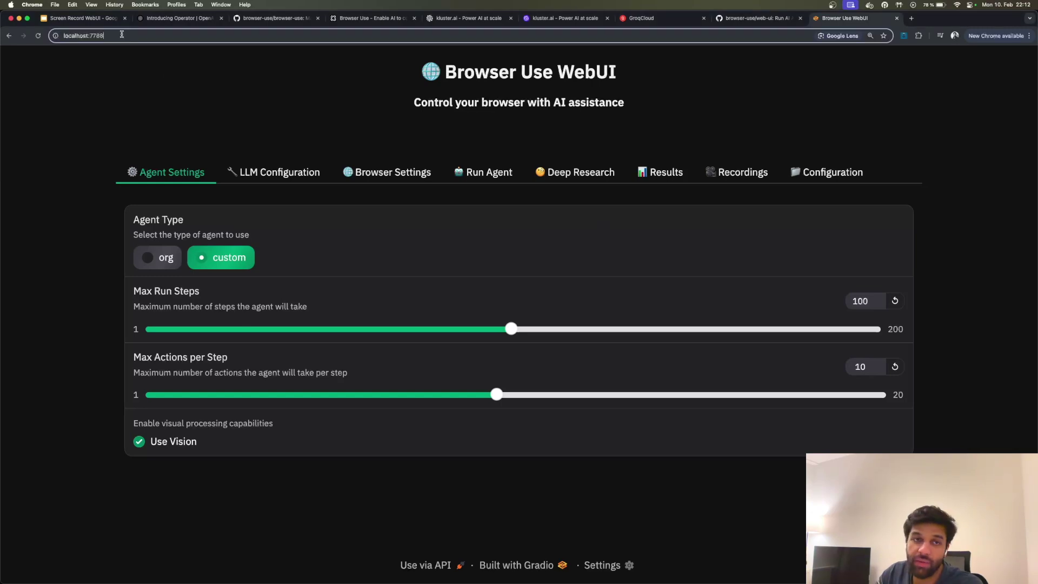
key("super+Tab")
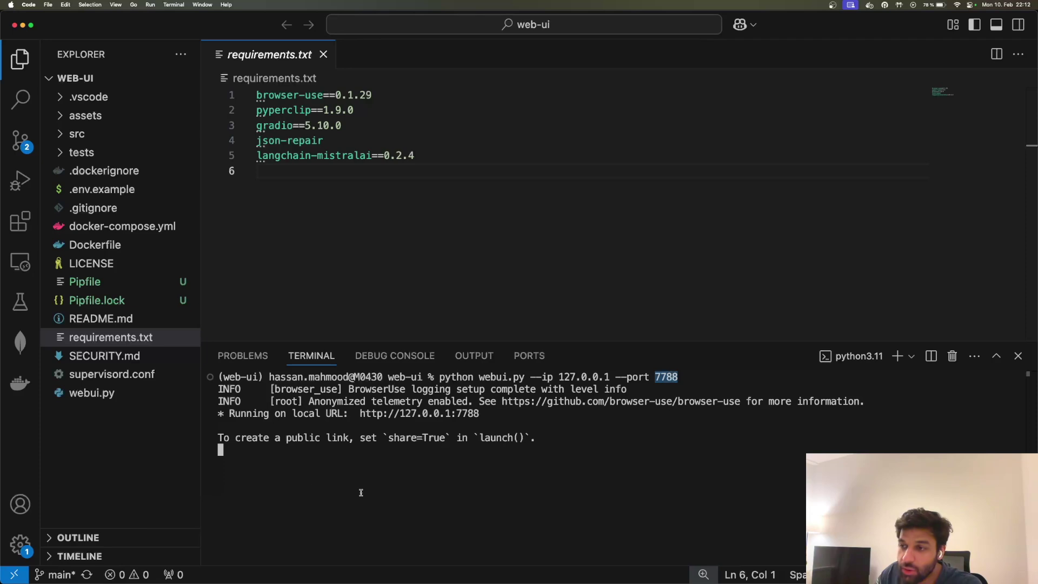
left_click_drag(481, 413, 358, 413)
left_click(389, 431)
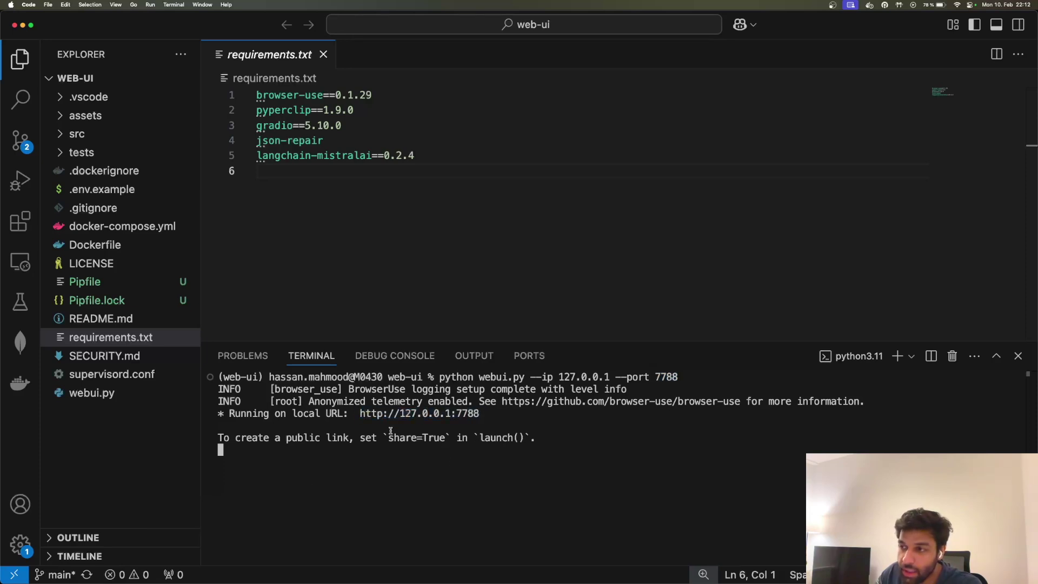
left_click(443, 414, "super")
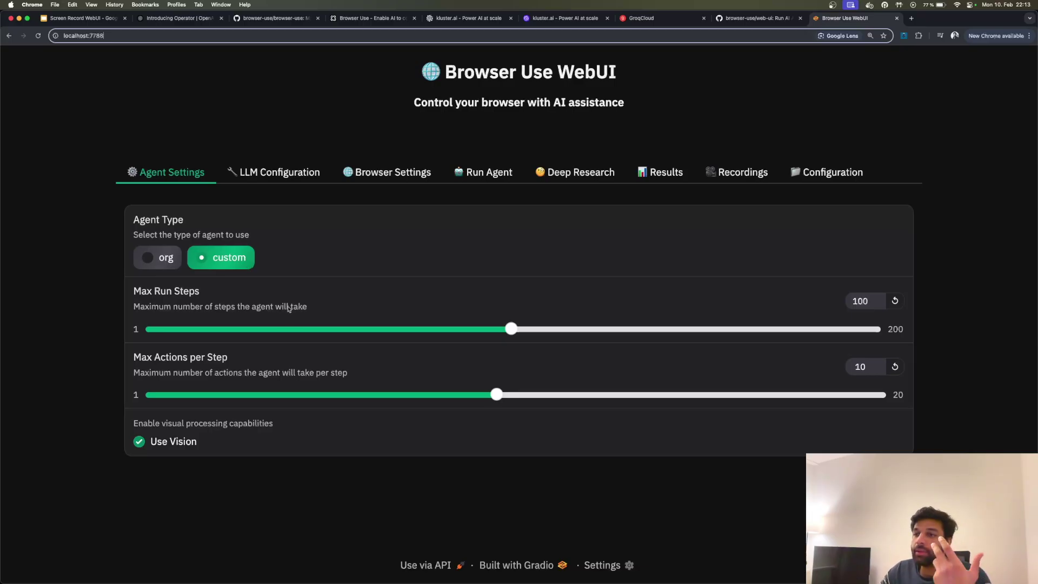
Step: Review the agent's run-step setting, the available LLM providers and the OpenAI model names on offer
left_click(511, 329)
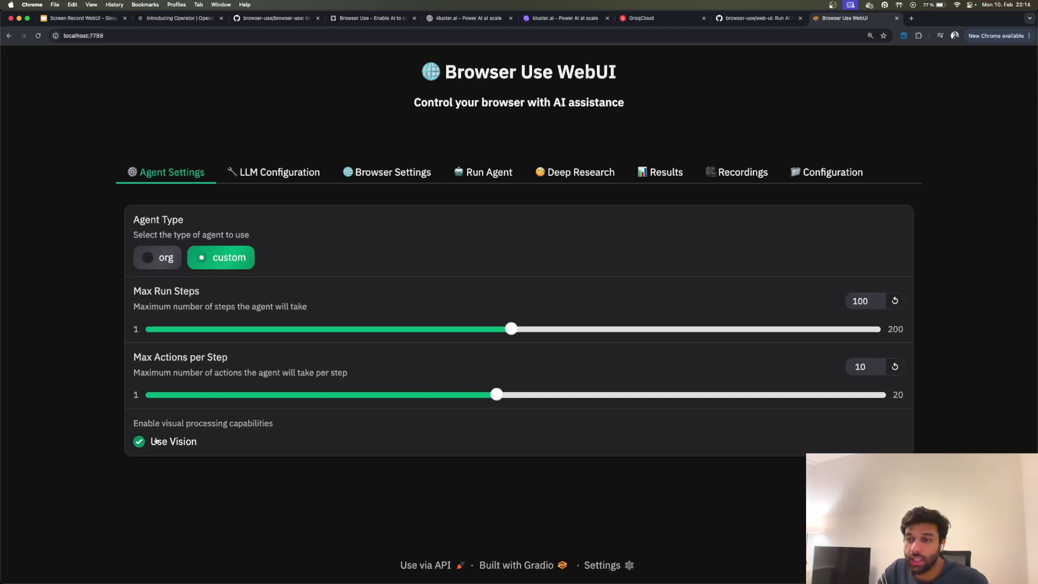
left_click(290, 174)
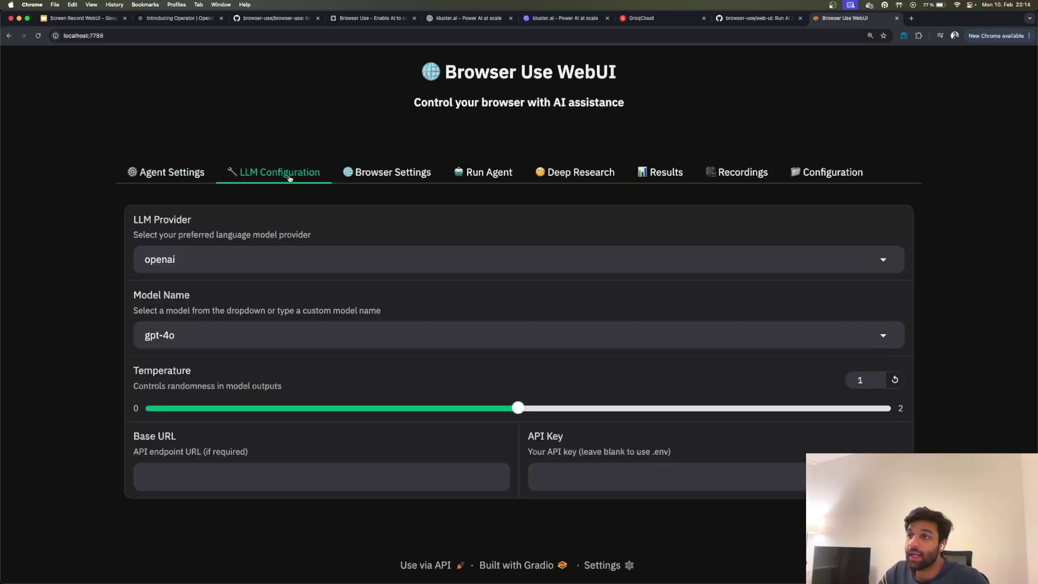
left_click(279, 260)
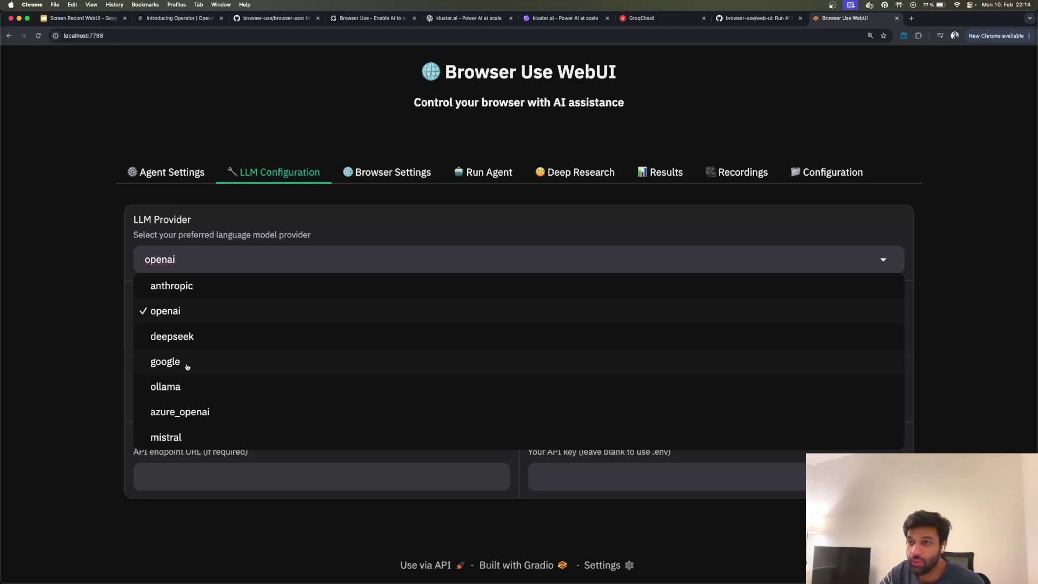
left_click(123, 283)
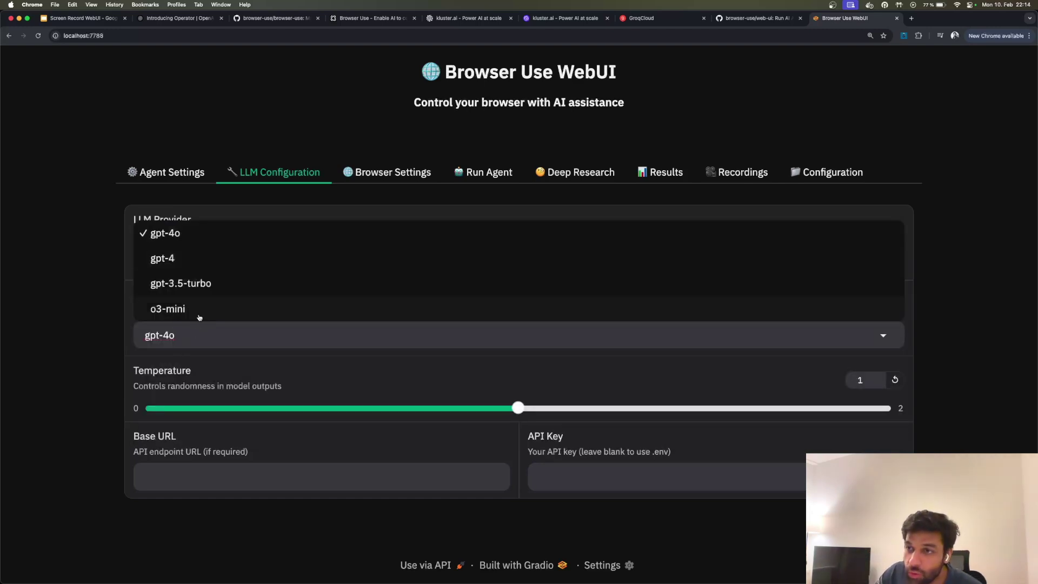
left_click(84, 326)
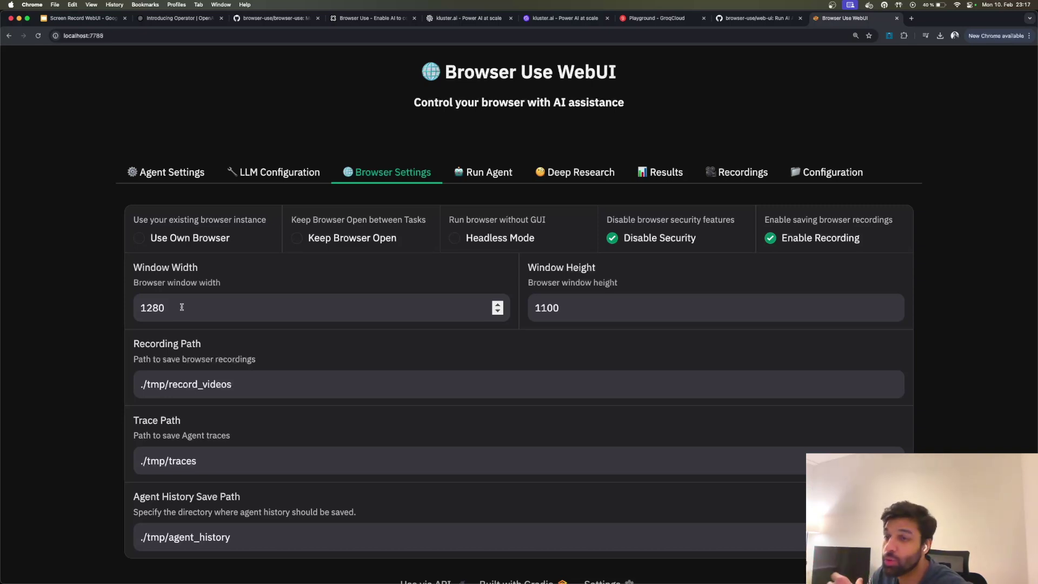
Step: Review the browser settings and save paths, the agent's sample task description and its additional information field
scroll(295, 397, "down", 2)
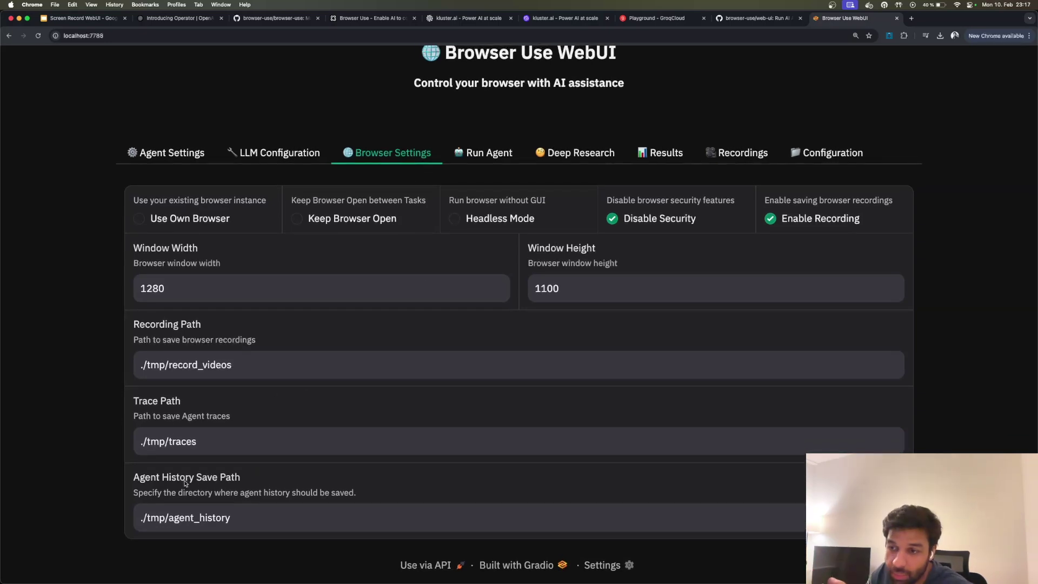
left_click(470, 151)
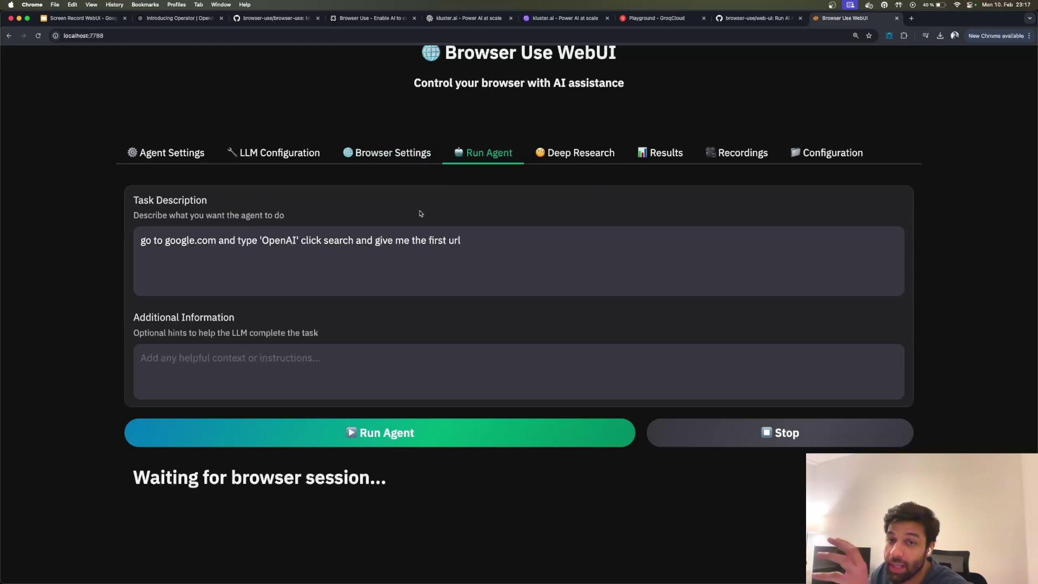
left_click_drag(129, 240, 655, 242)
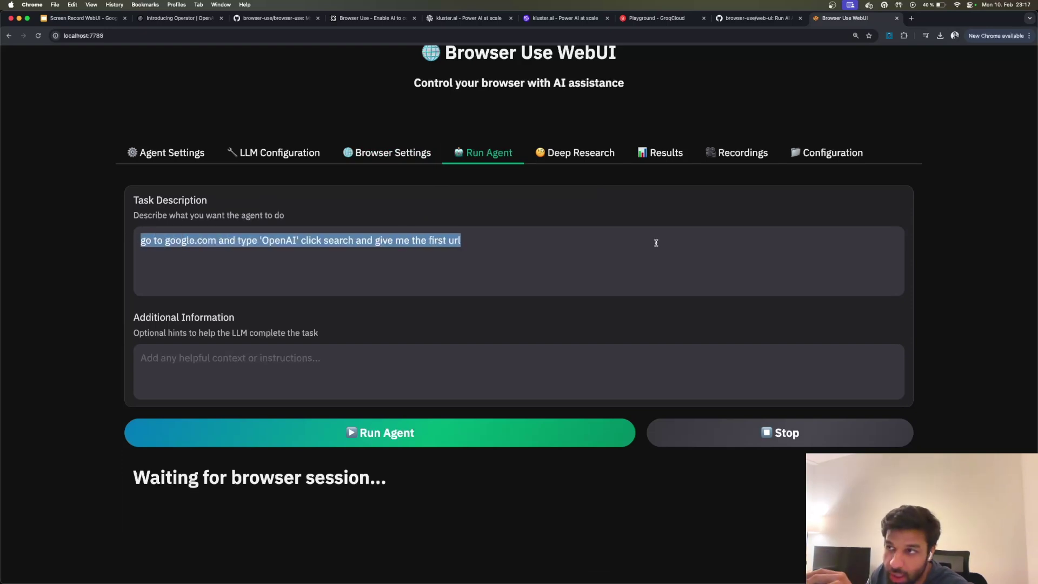
left_click(304, 373)
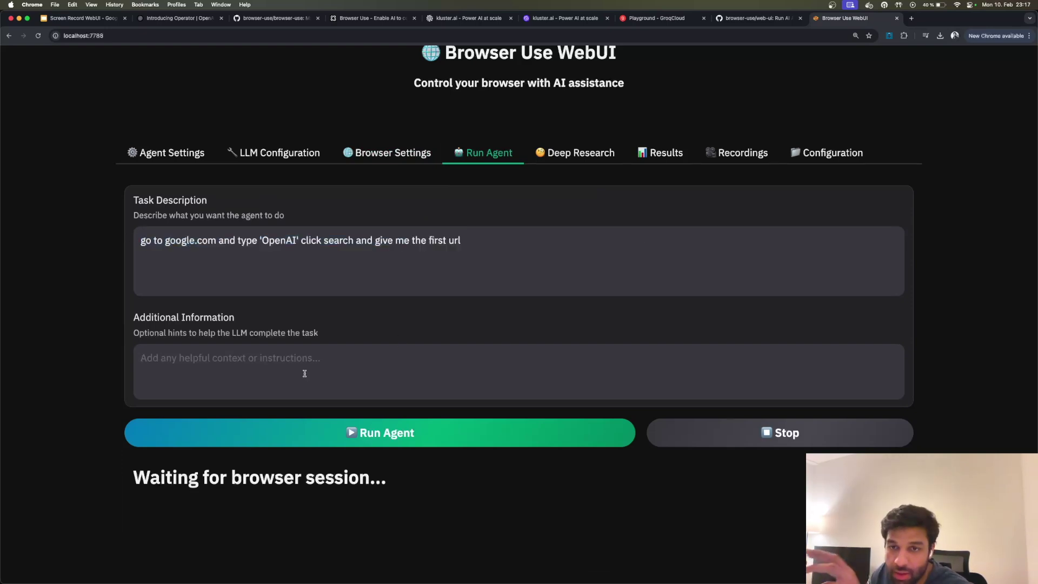
Step: Review the deep research task, results, recordings, configuration loading and browser settings, and return to the LLM configuration
left_click(562, 157)
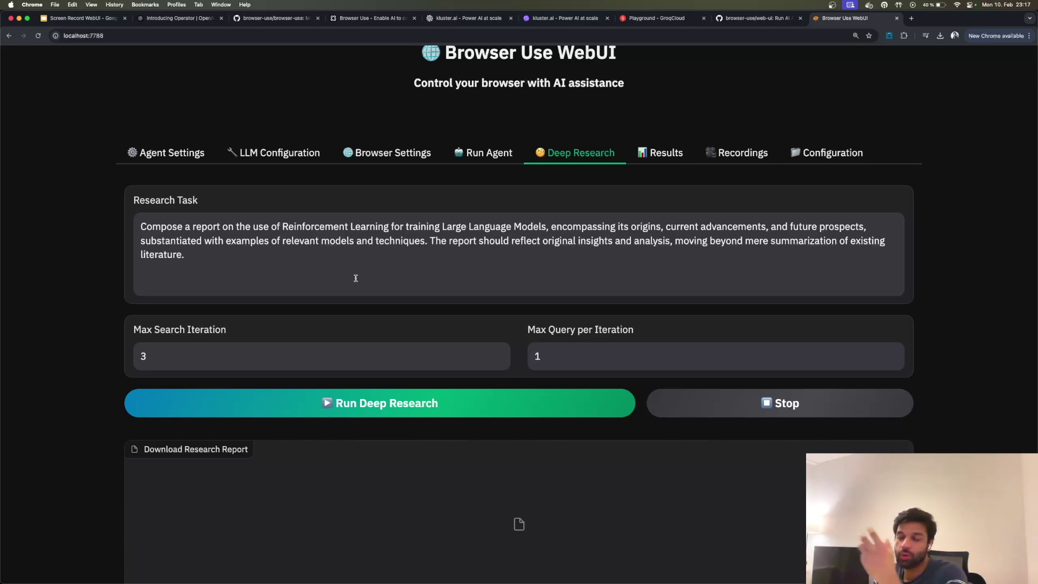
left_click_drag(209, 260, 136, 222)
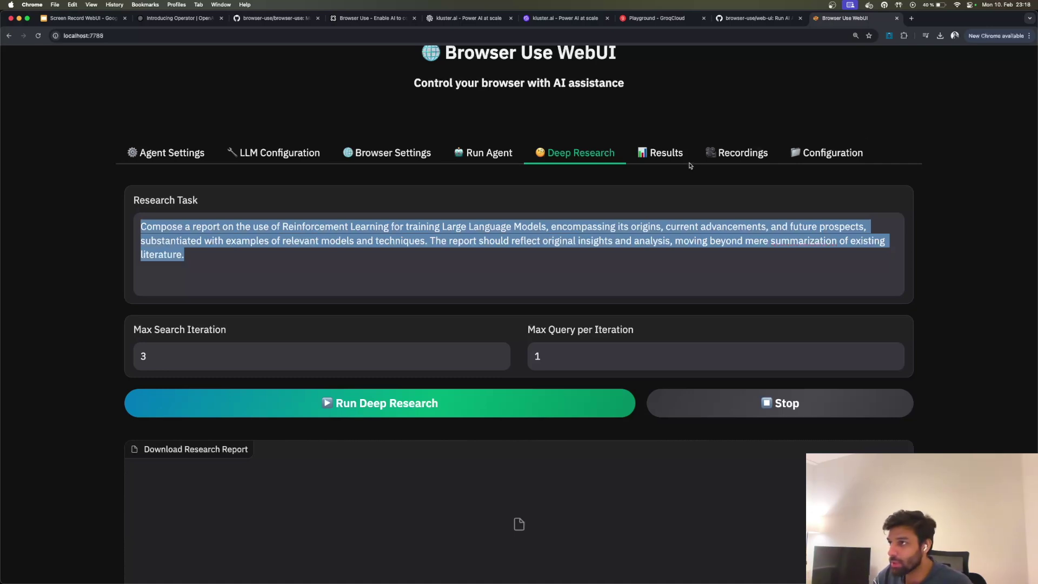
left_click(670, 156)
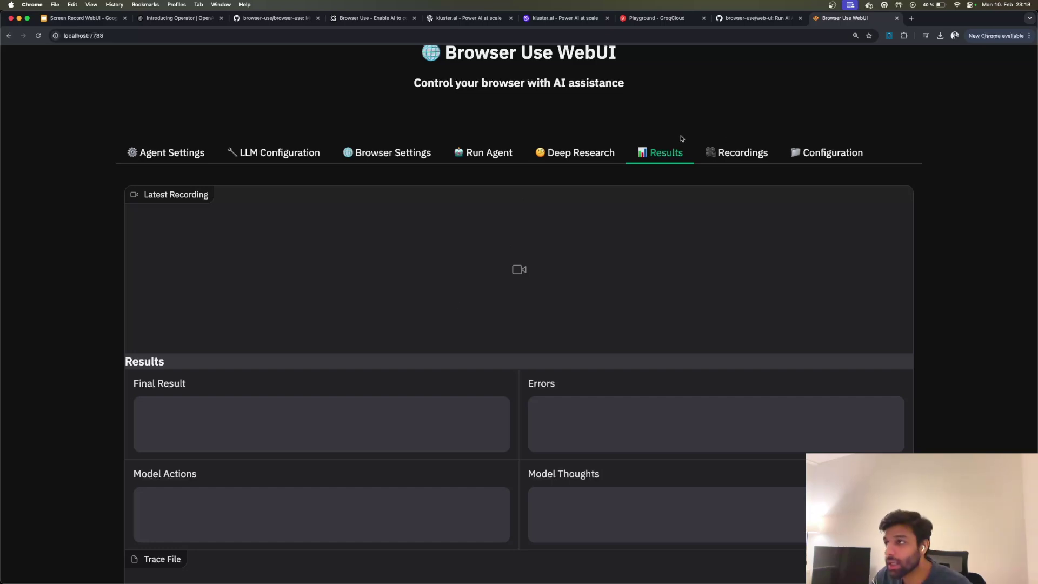
left_click(730, 158)
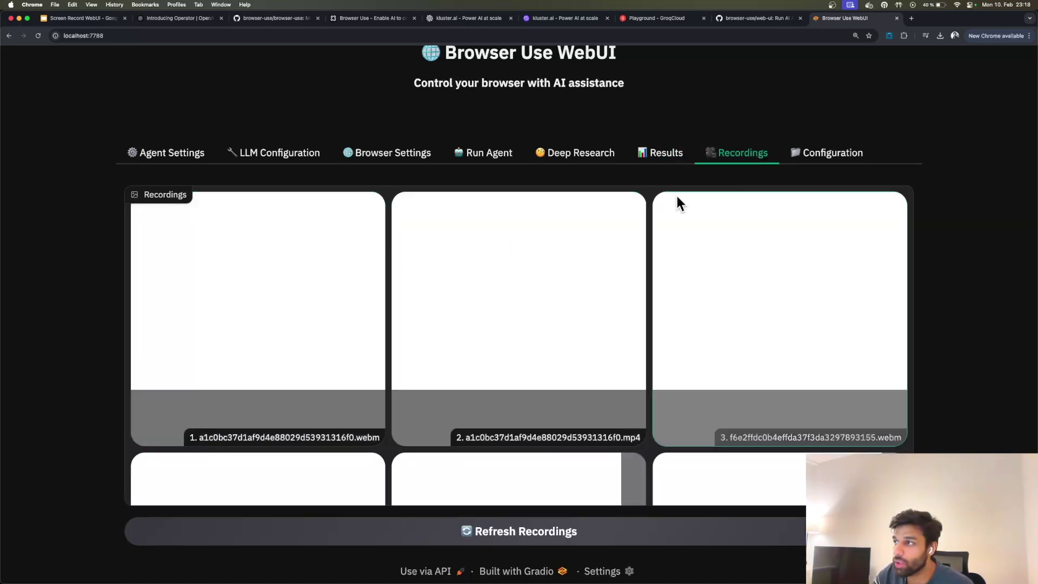
scroll(549, 324, "down", 2)
left_click(654, 153)
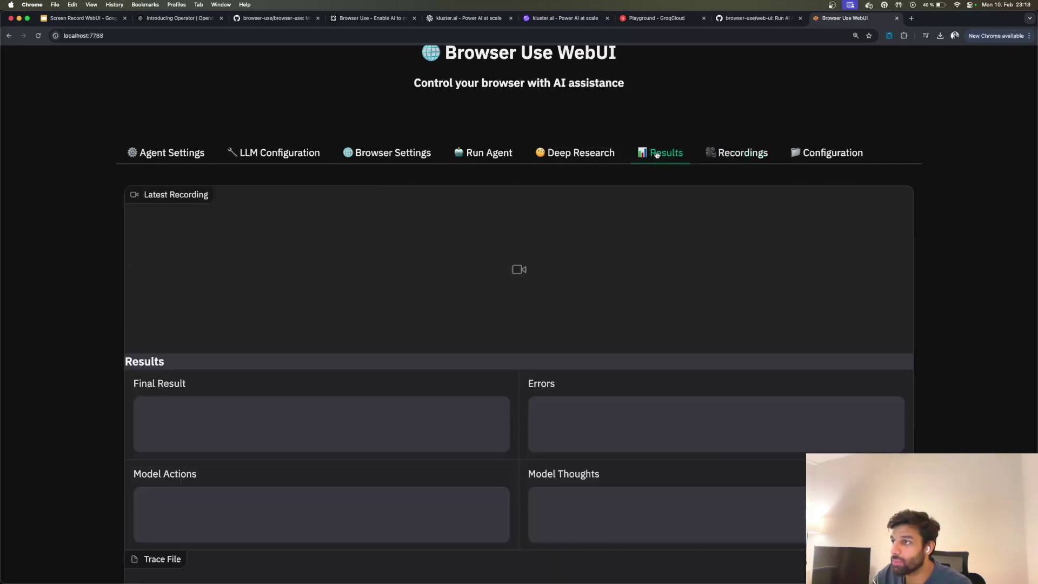
left_click(838, 155)
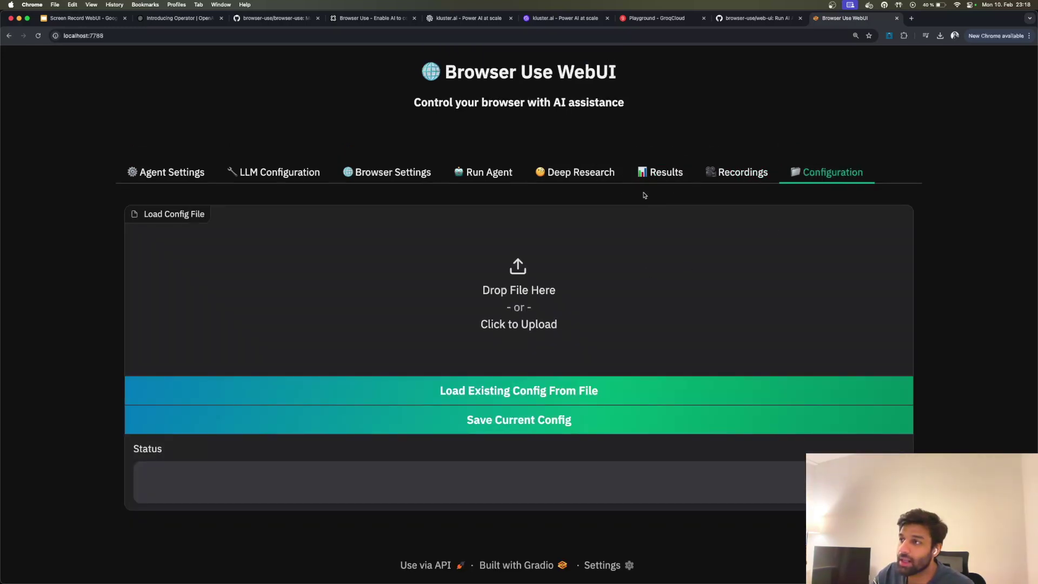
left_click(383, 174)
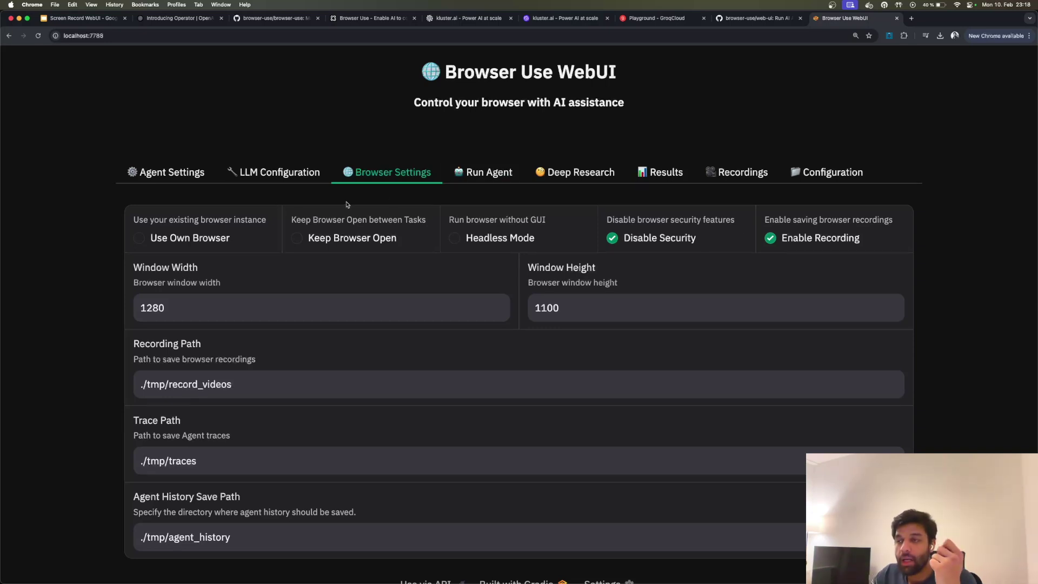
left_click(288, 179)
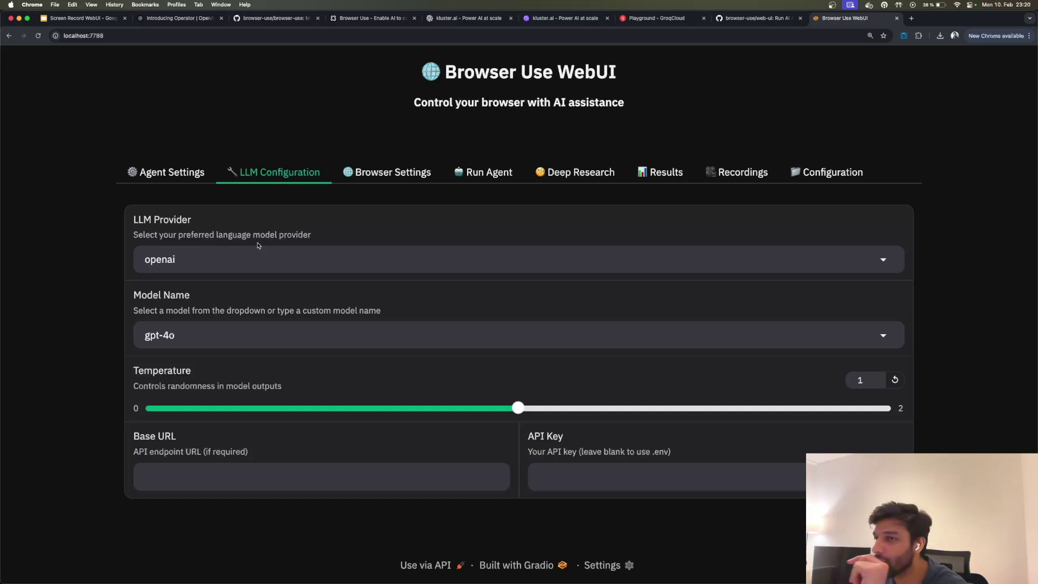
Step: Switch to VS Code, stop the WebUI server, clear the terminal and run "playwright install"
key("super+Tab")
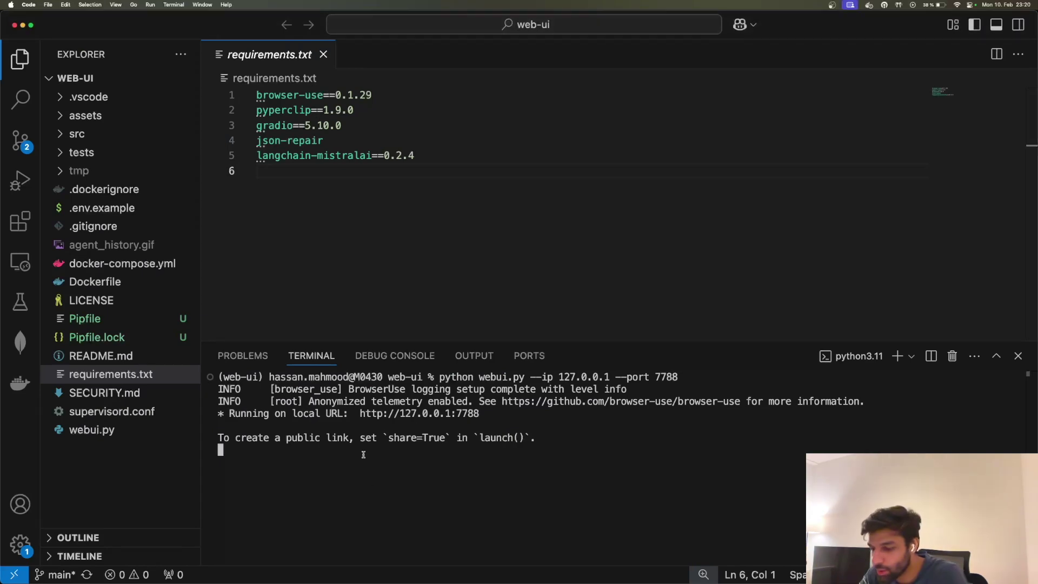
key("ctrl+c")
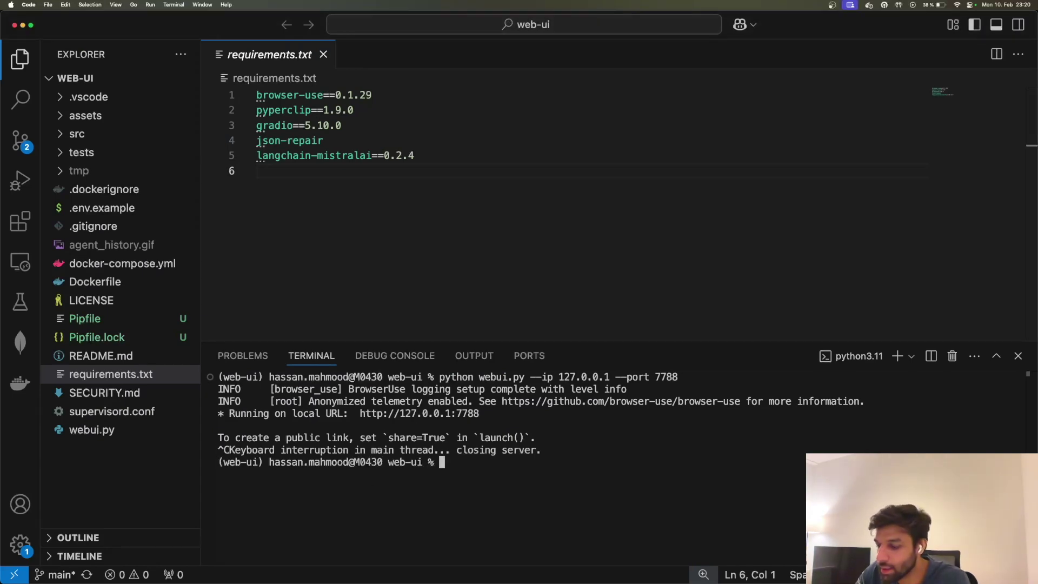
key("super+k")
type("playwright install")
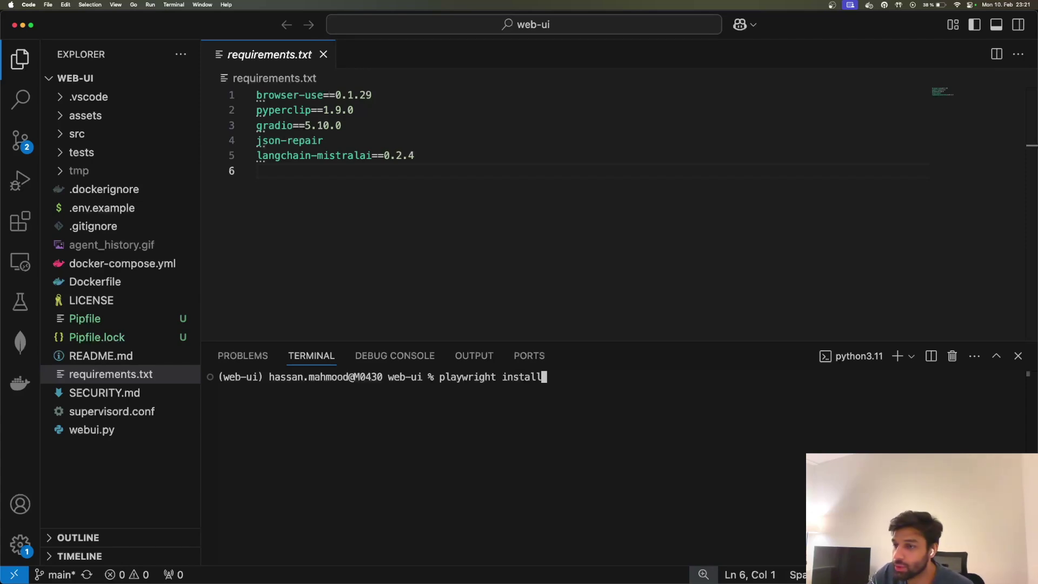
key("Return")
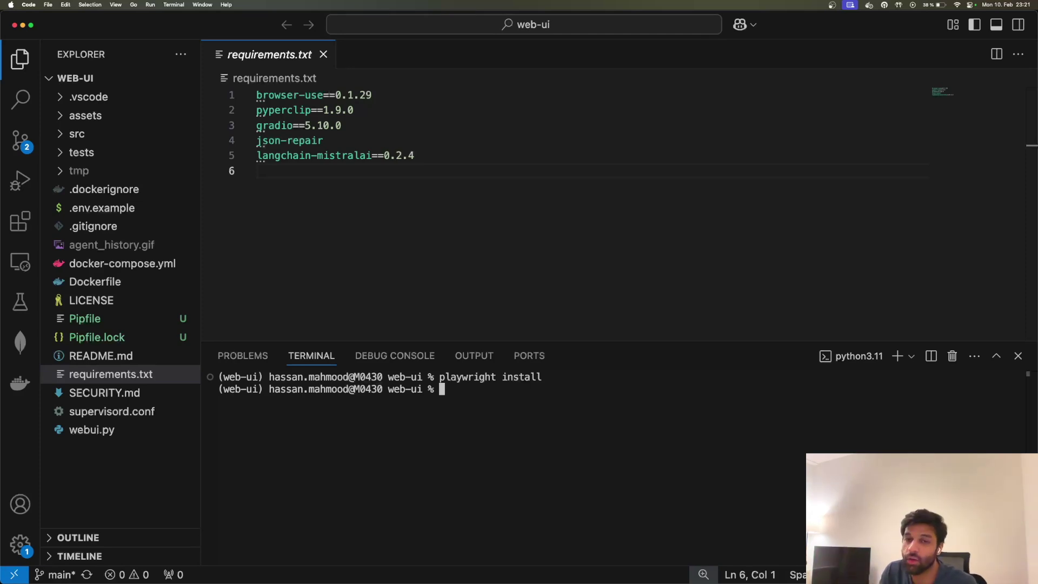
Step: Clear the terminal, restart the server with "python webui.py --ip 127.0.0.1 --port 7788" and follow its local URL to Chrome
key("super+k")
key("super+v")
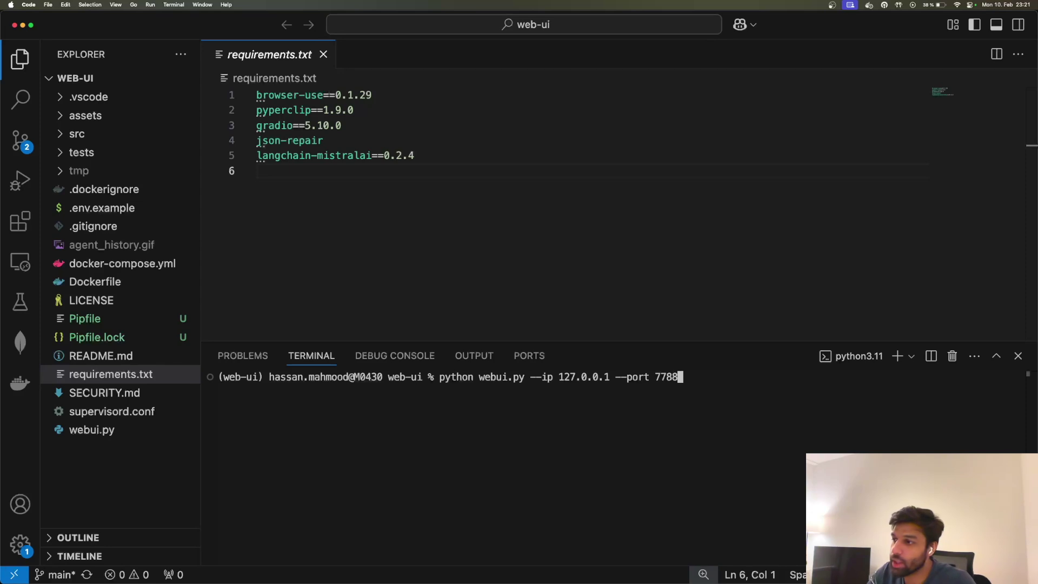
key("Return")
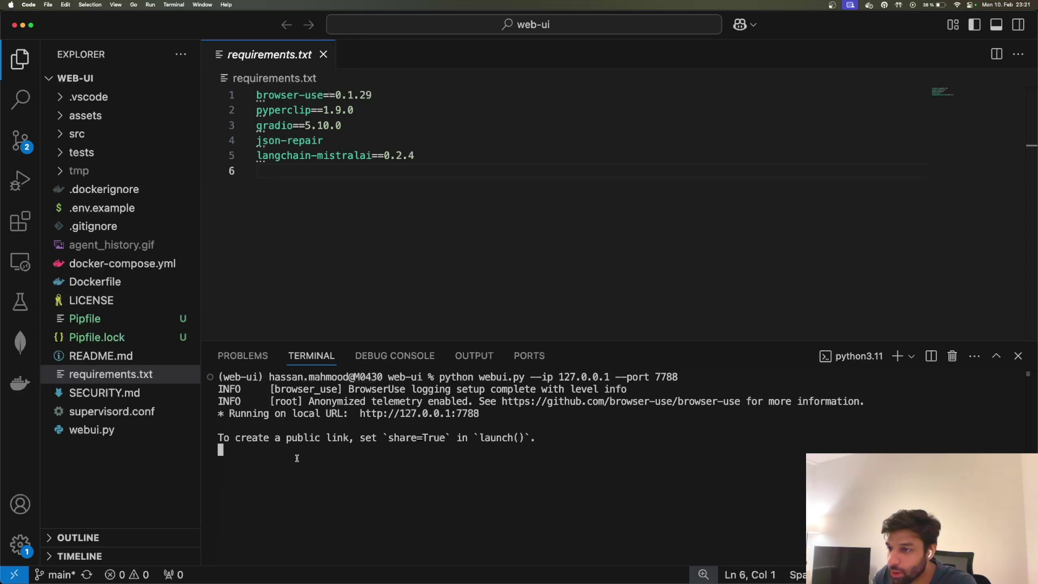
left_click(407, 415, "super")
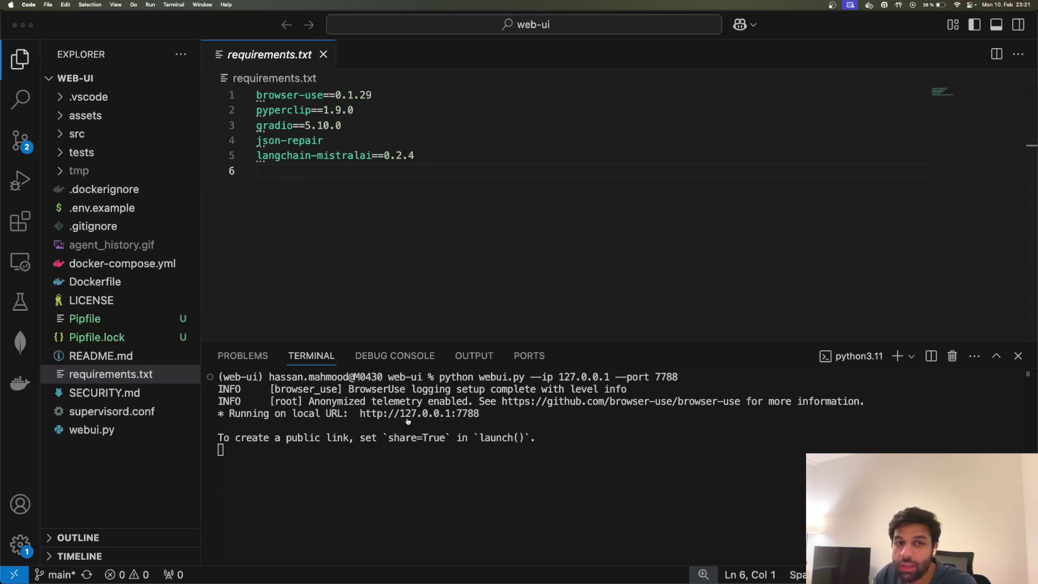
Step: Reload the localhost:7788 page and turn off the agent's Use Vision option
left_click(38, 37)
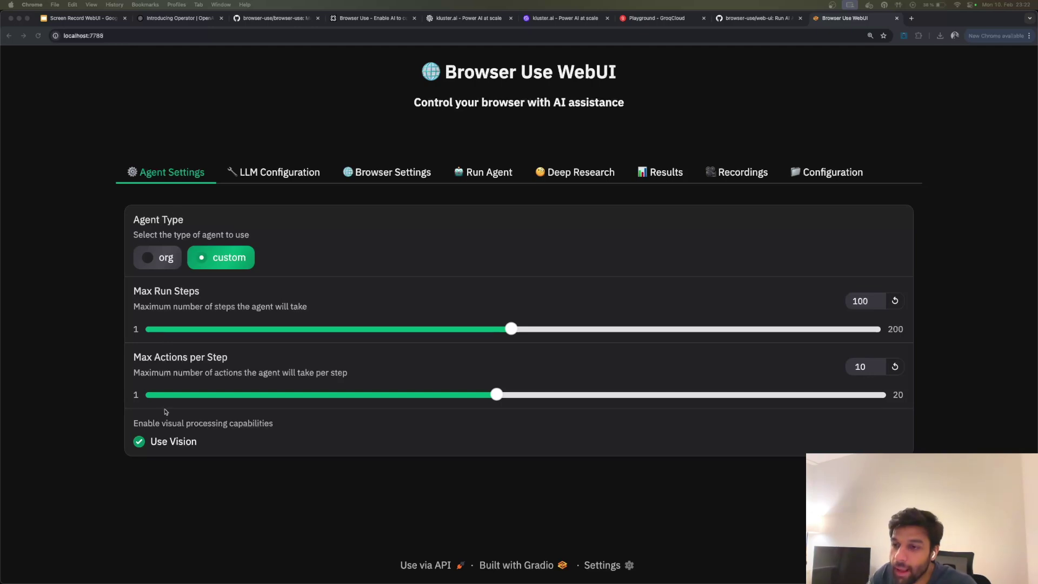
left_click(139, 444)
left_click(139, 445)
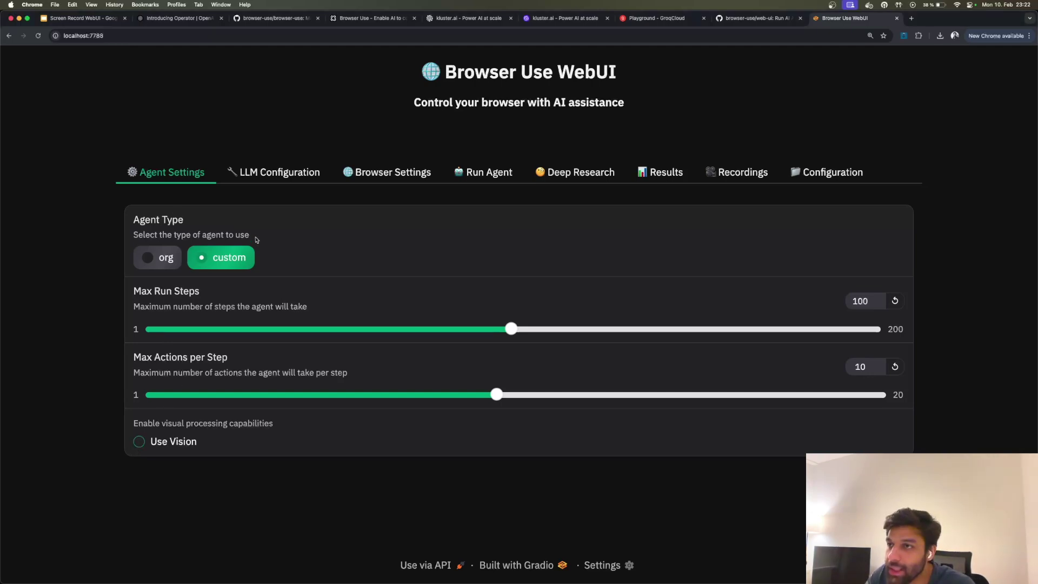
left_click(232, 174)
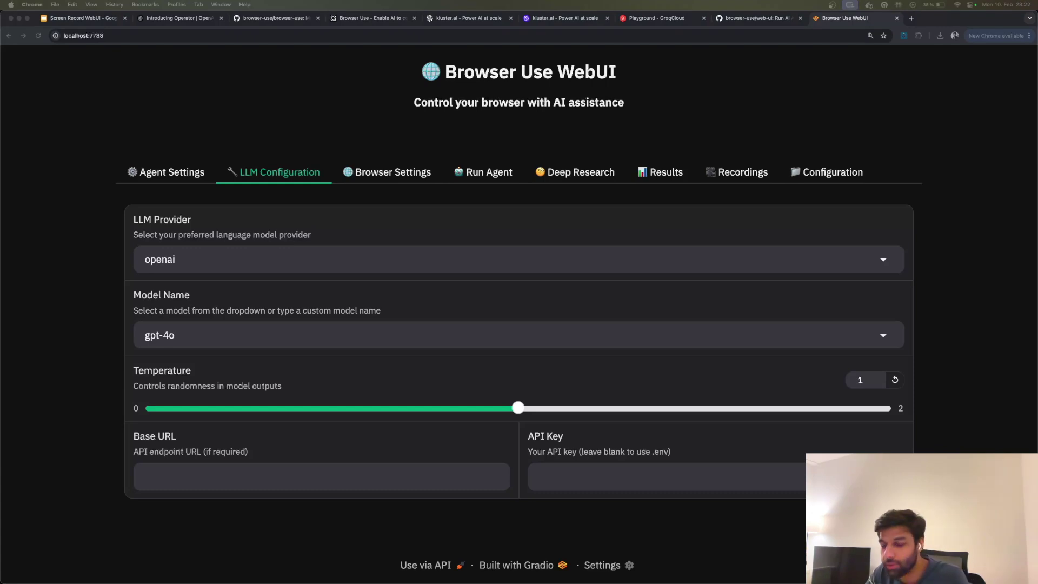
left_click_drag(191, 336, 68, 341)
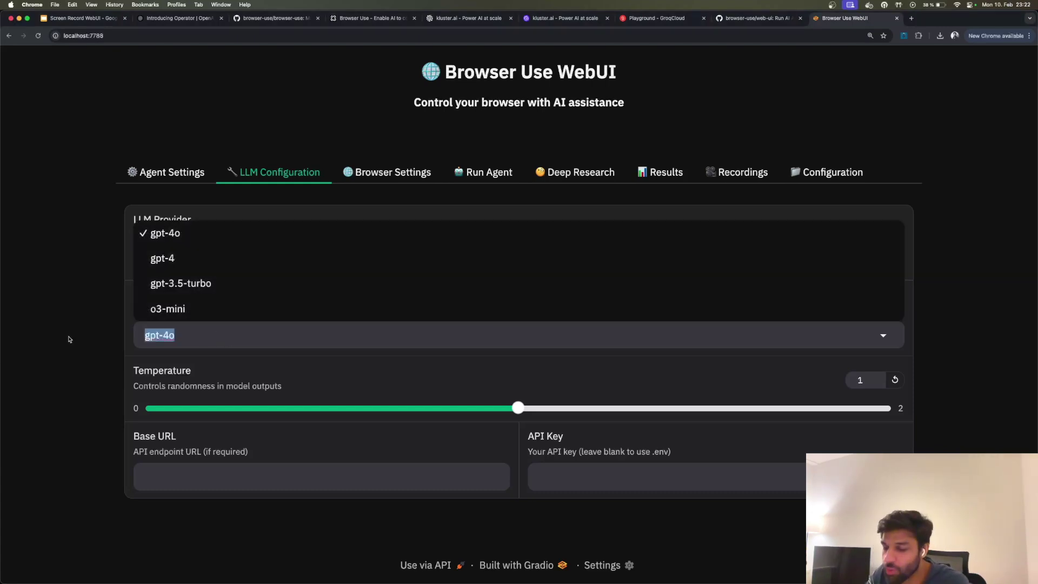
key("super+v")
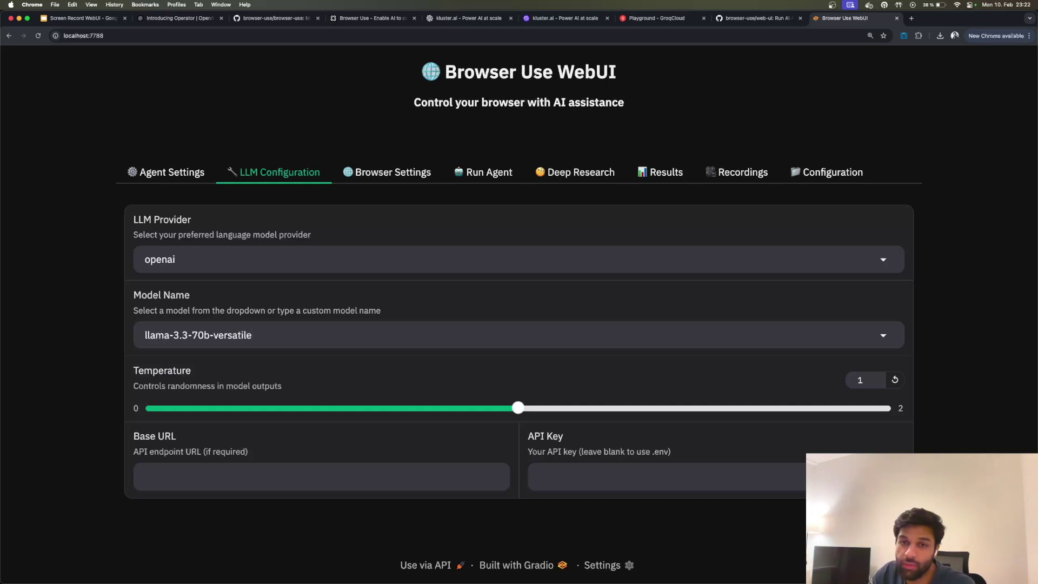
key("super+Tab")
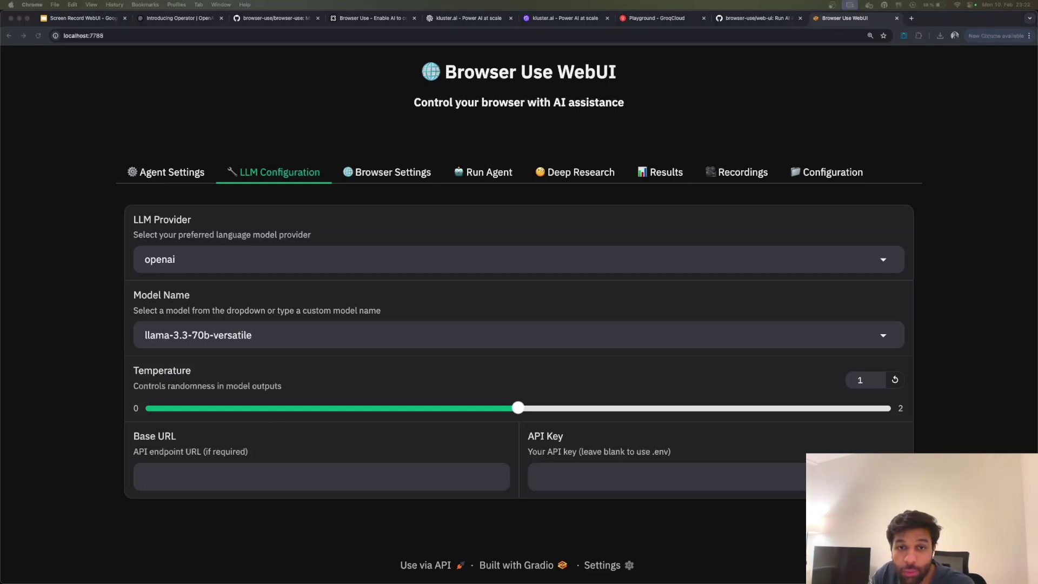
left_click(155, 477)
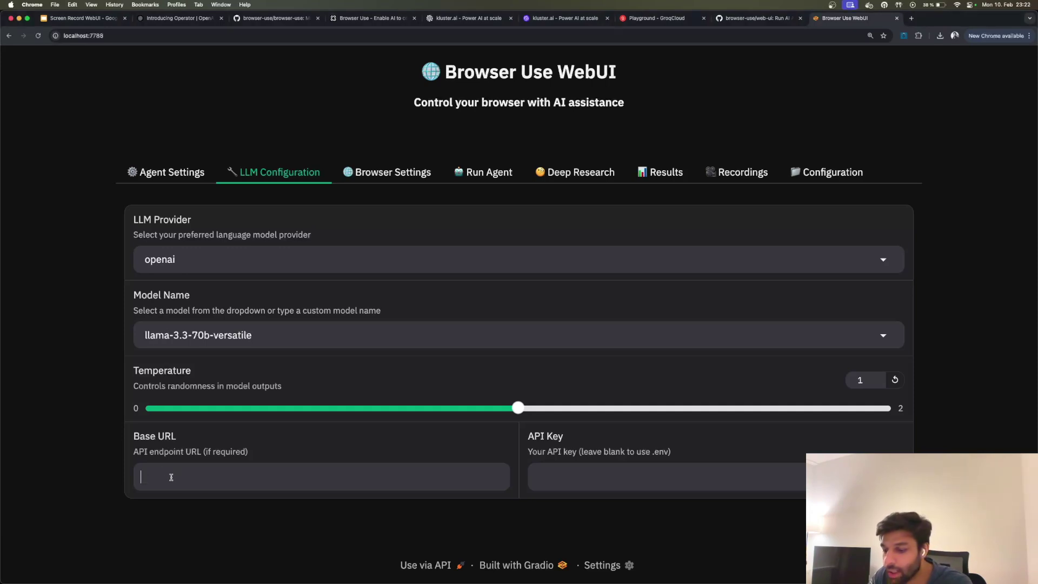
key("super+v")
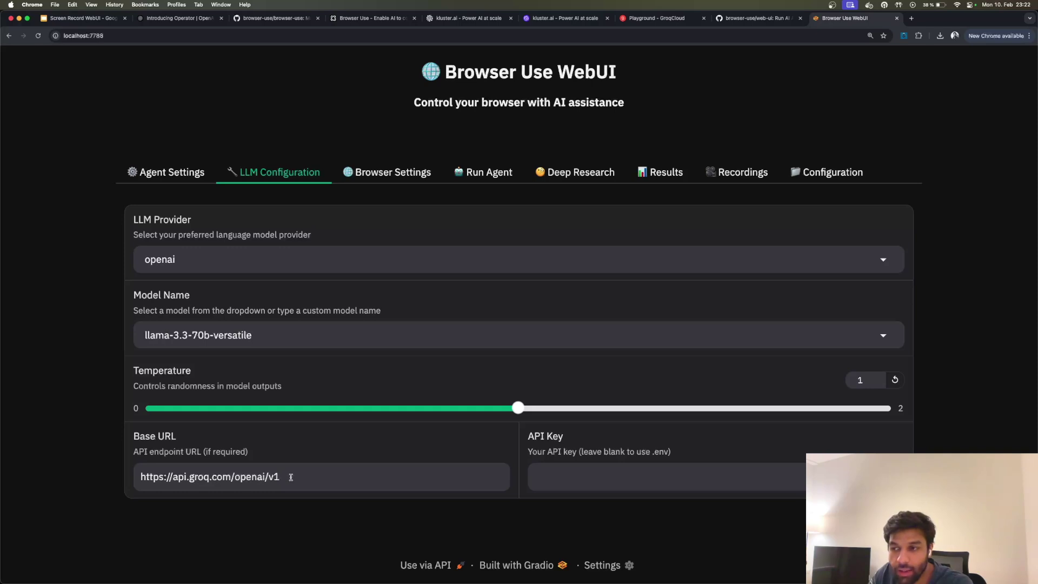
Step: Copy the Groq API key from the other app and paste it into the LLM configuration's API Key field
key("super+Tab")
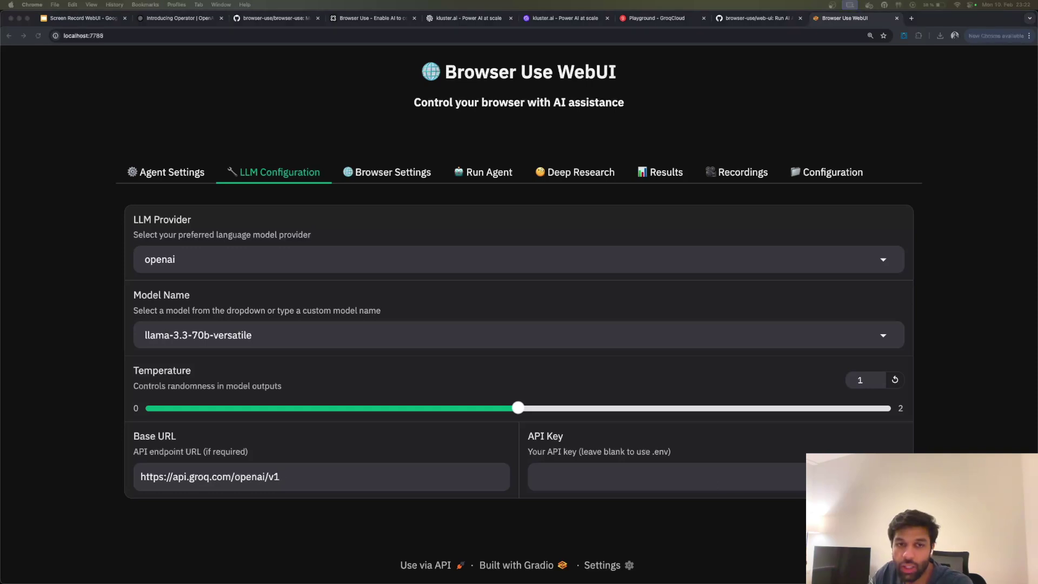
left_click(592, 472)
key("super+v")
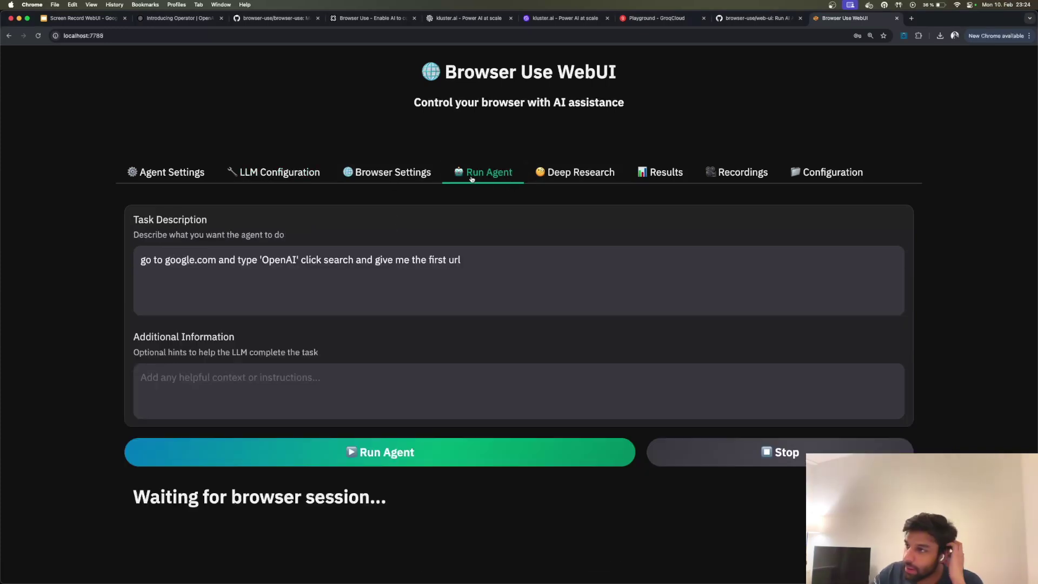
Step: Check the current task and LLM configuration, and turn off the agent's Use Vision option
key("super+a")
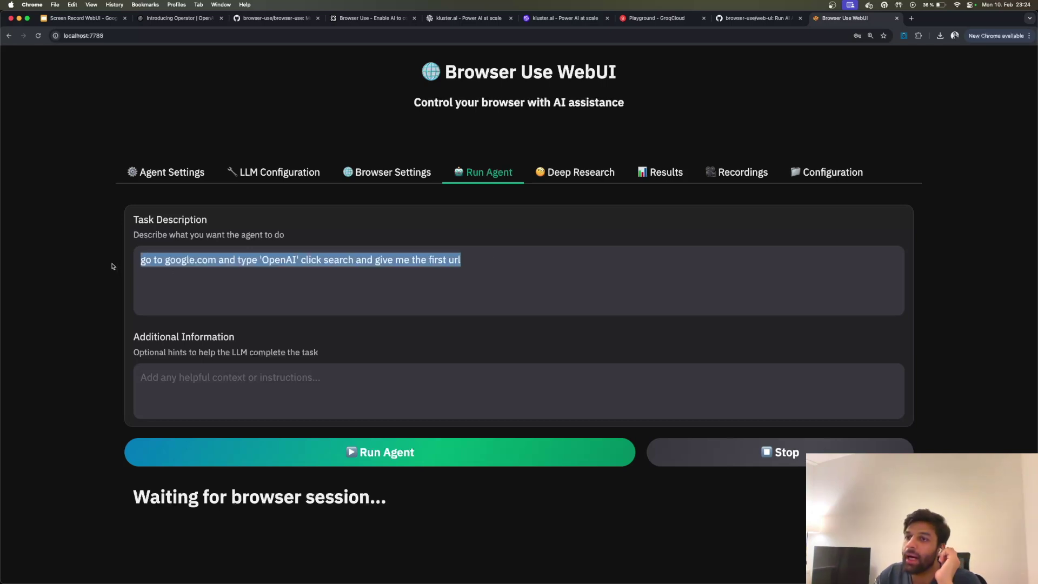
left_click(633, 283)
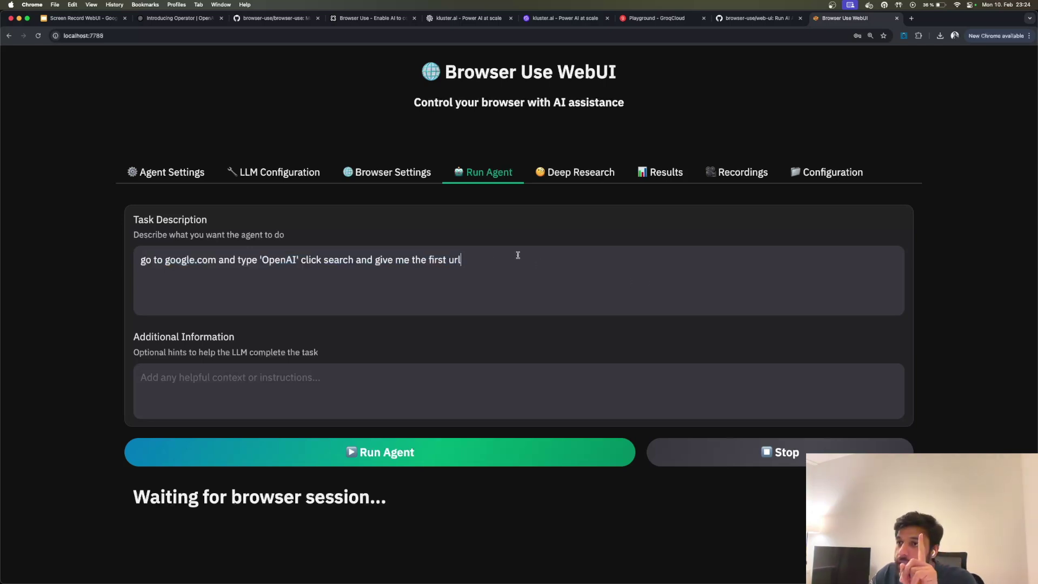
left_click(185, 175)
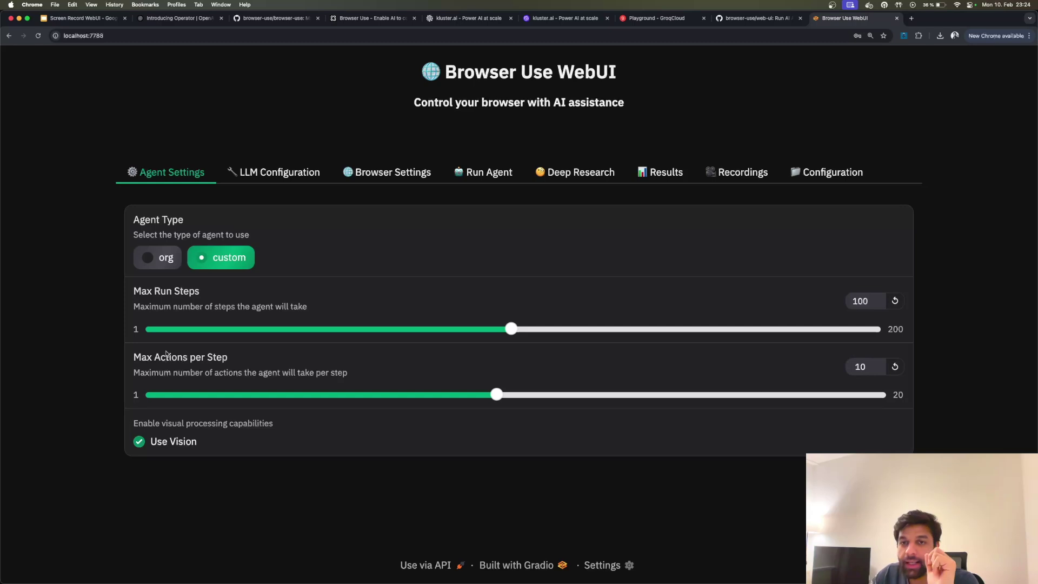
left_click(281, 172)
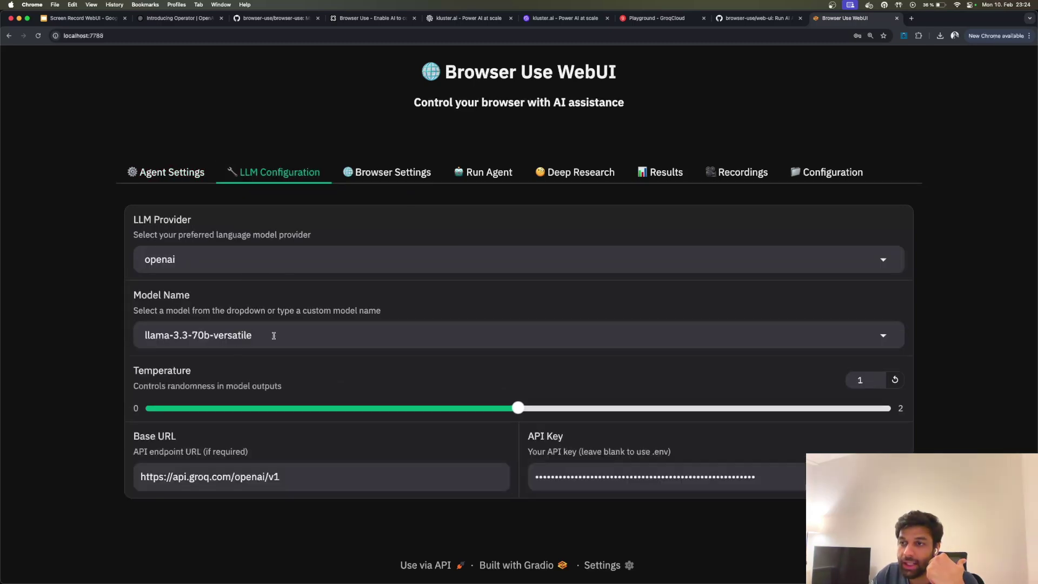
left_click(163, 174)
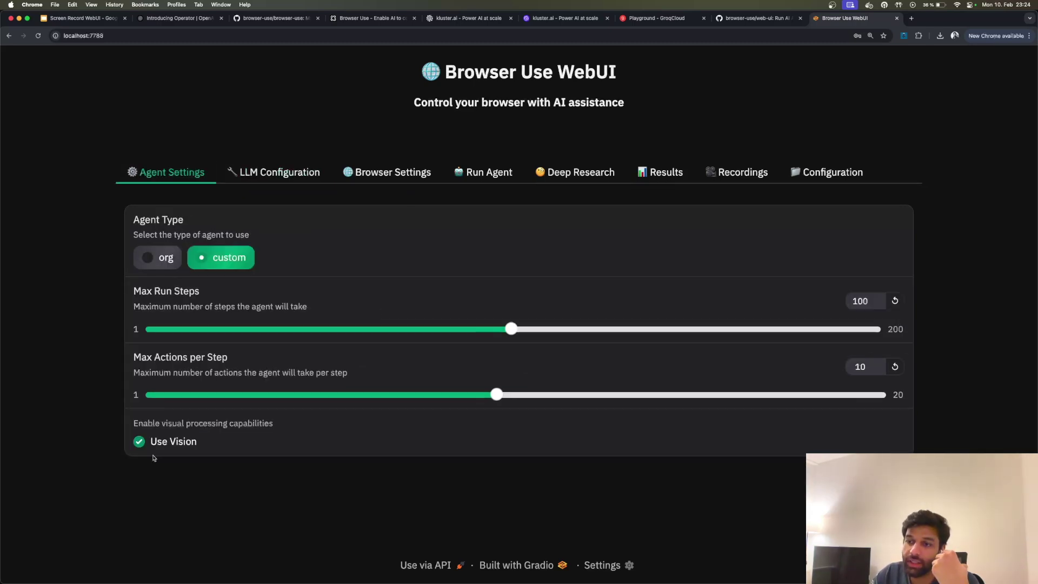
left_click(139, 442)
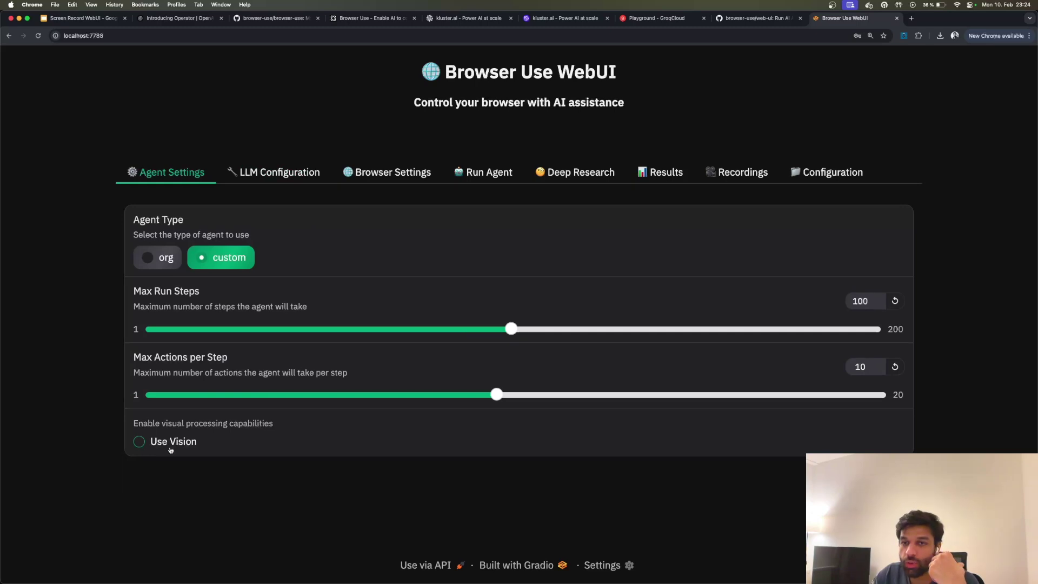
Step: Replace the agent's task description with "go to bestbuy.com and search for iphone 16 pro max" and run the agent
left_click(490, 173)
left_click_drag(462, 260, 139, 260)
type("go the")
key("BackSpace")
key("BackSpace")
type("o bestbuy.com and searc h")
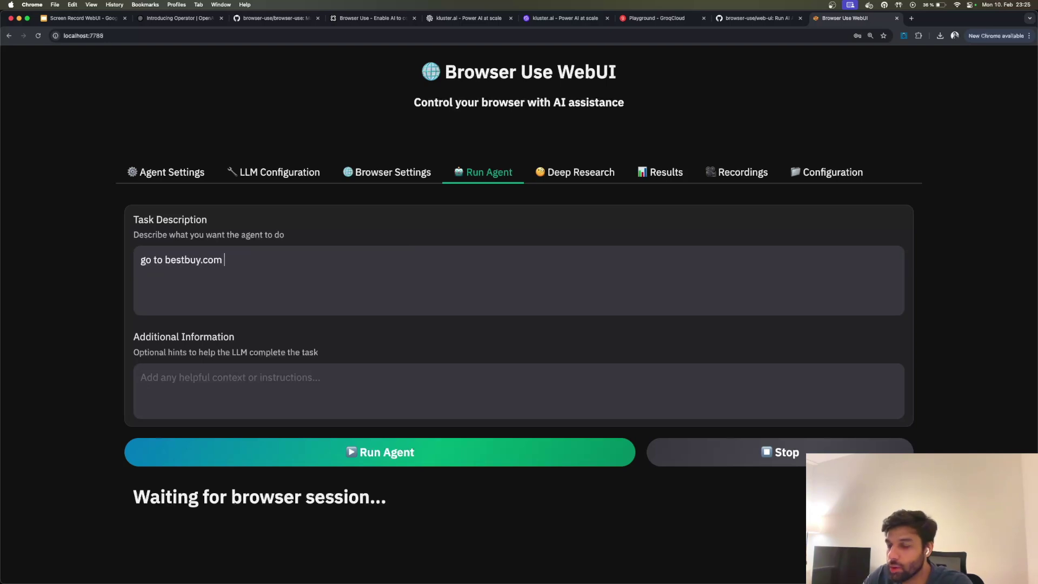
key("BackSpace")
key("BackSpace")
type("h for i")
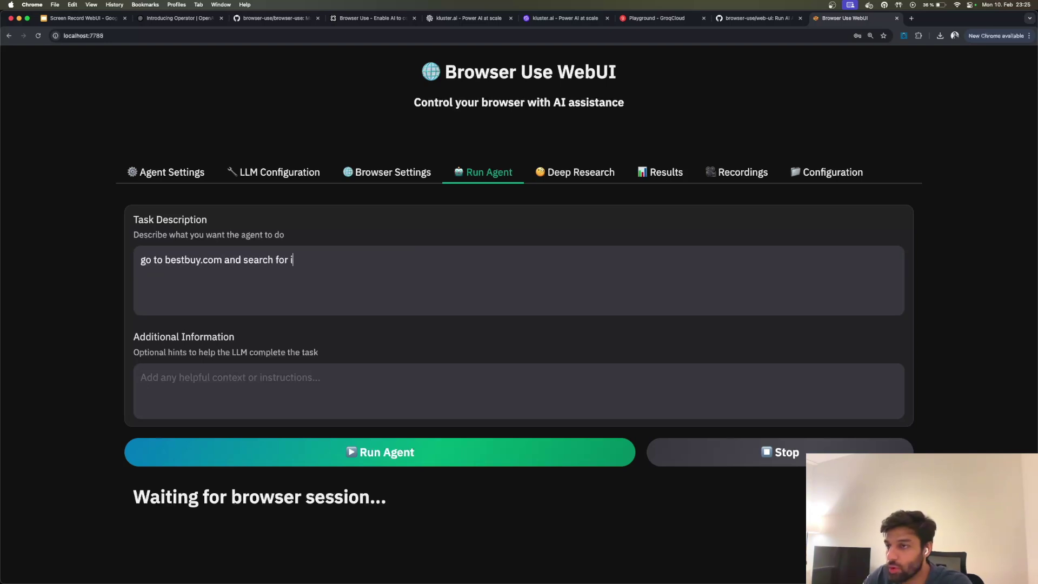
type("phone 16 pro max")
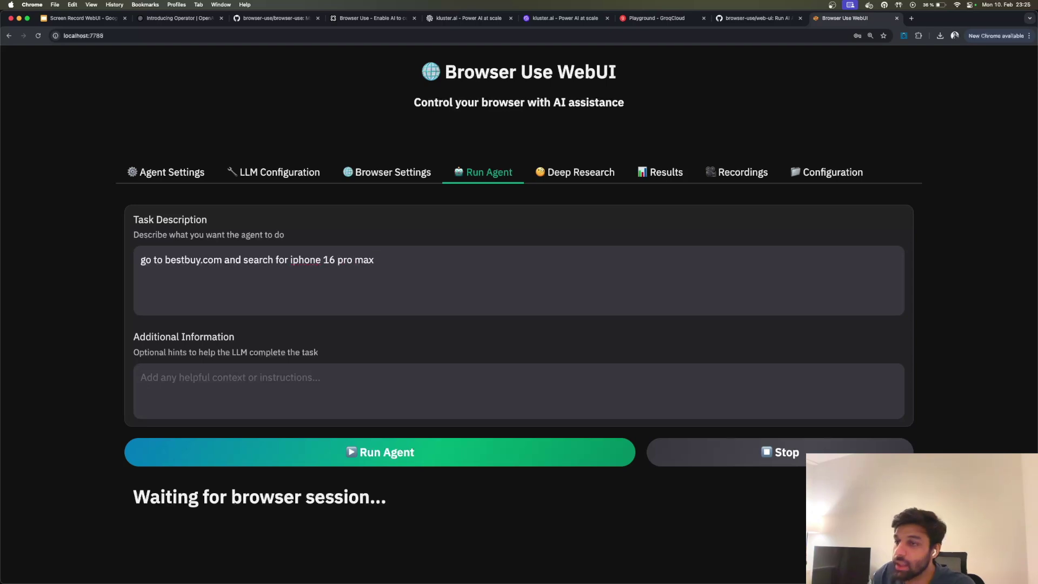
left_click(423, 454)
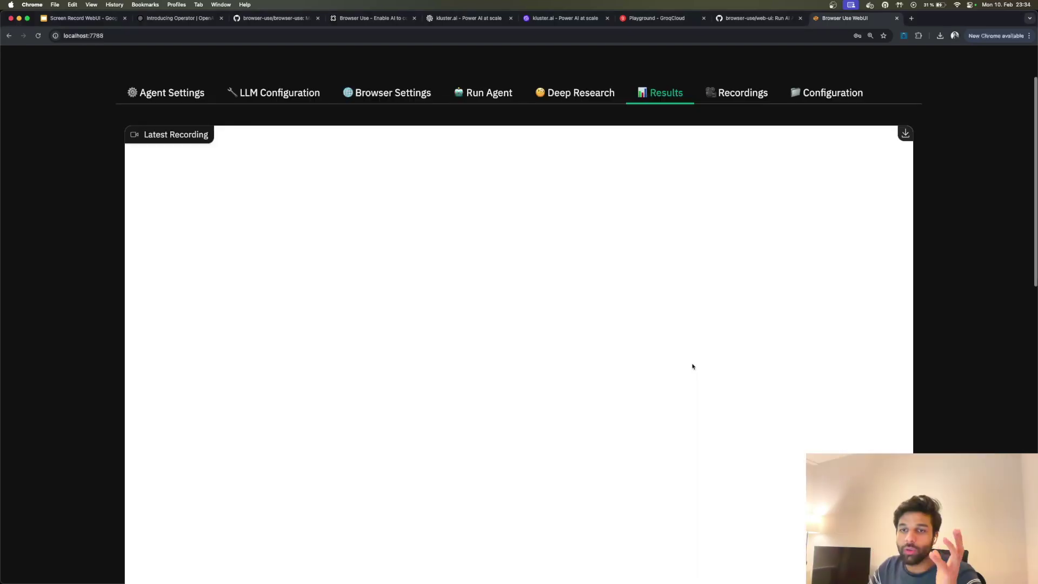
Step: Watch the run's latest recording in full screen, skip ahead in it, and leave full screen
scroll(693, 372, "down", 3)
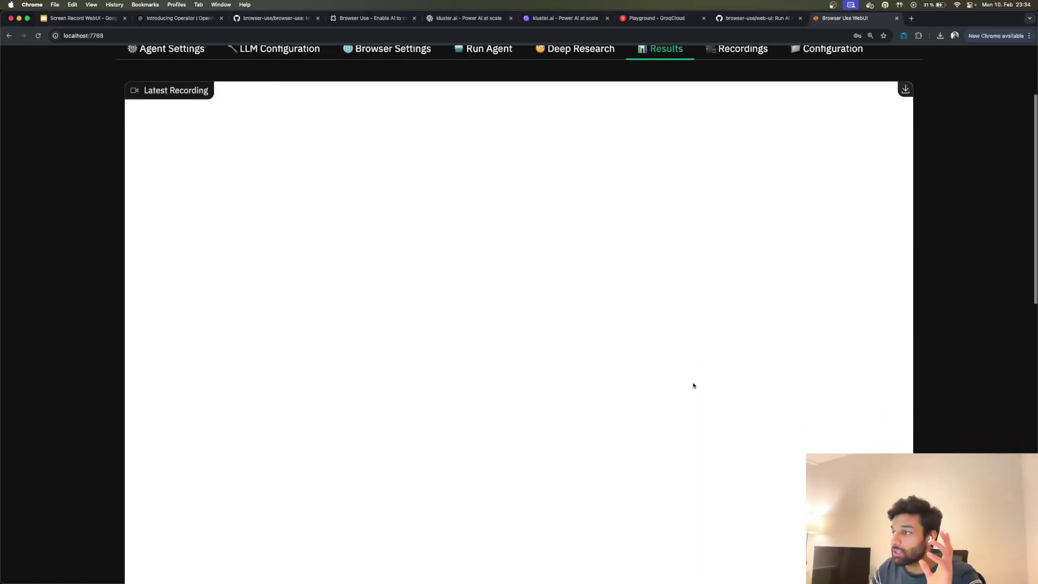
scroll(755, 462, "up", 3)
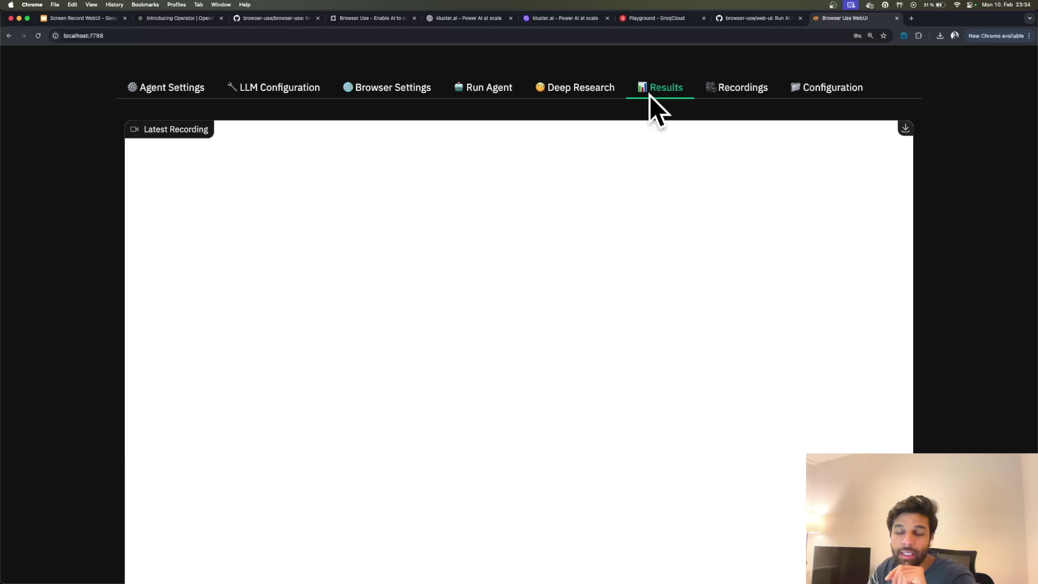
scroll(657, 193, "down", 3)
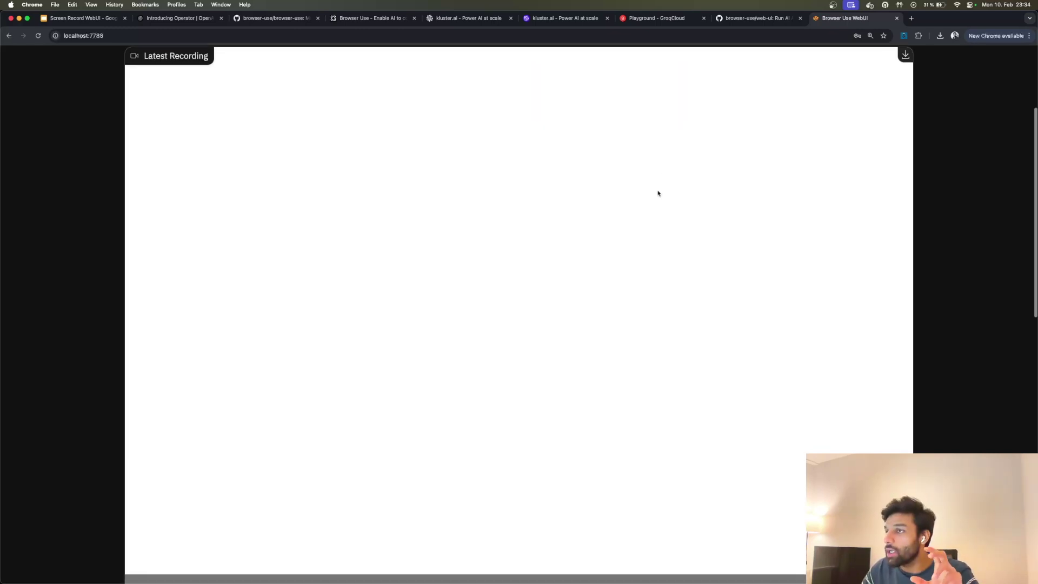
scroll(518, 314, "down", 2)
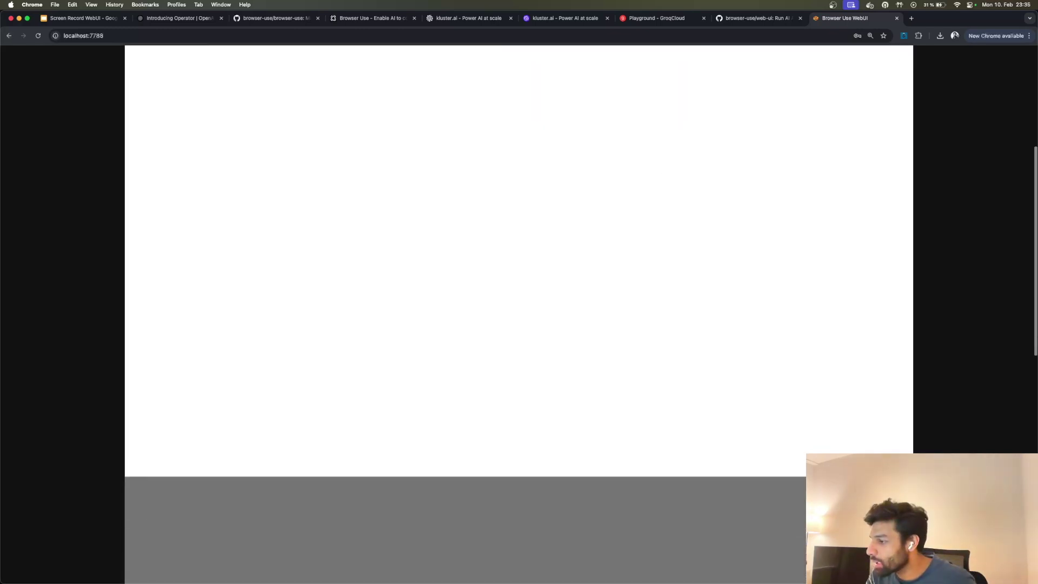
left_click(891, 548)
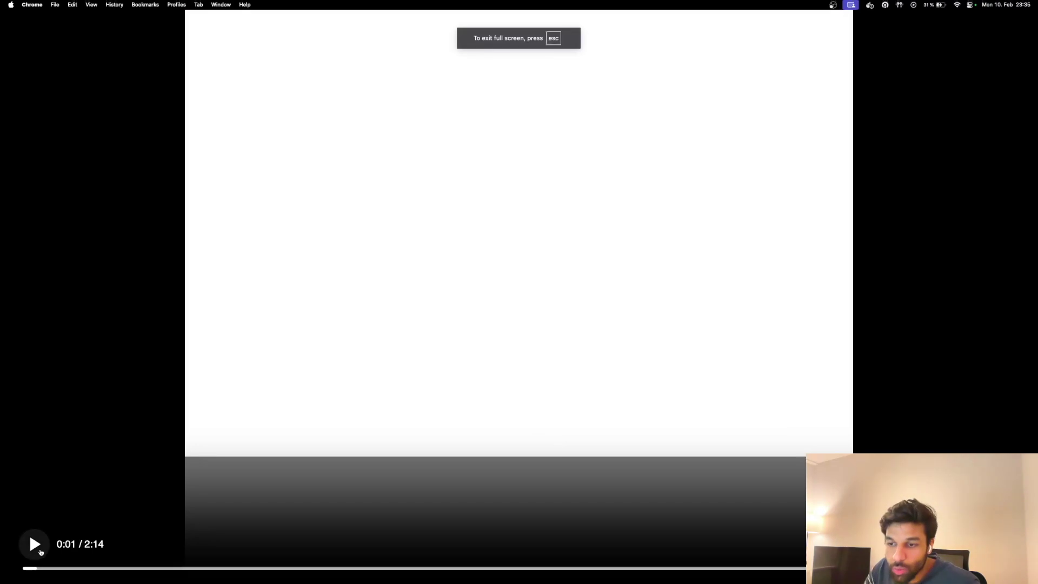
left_click(35, 545)
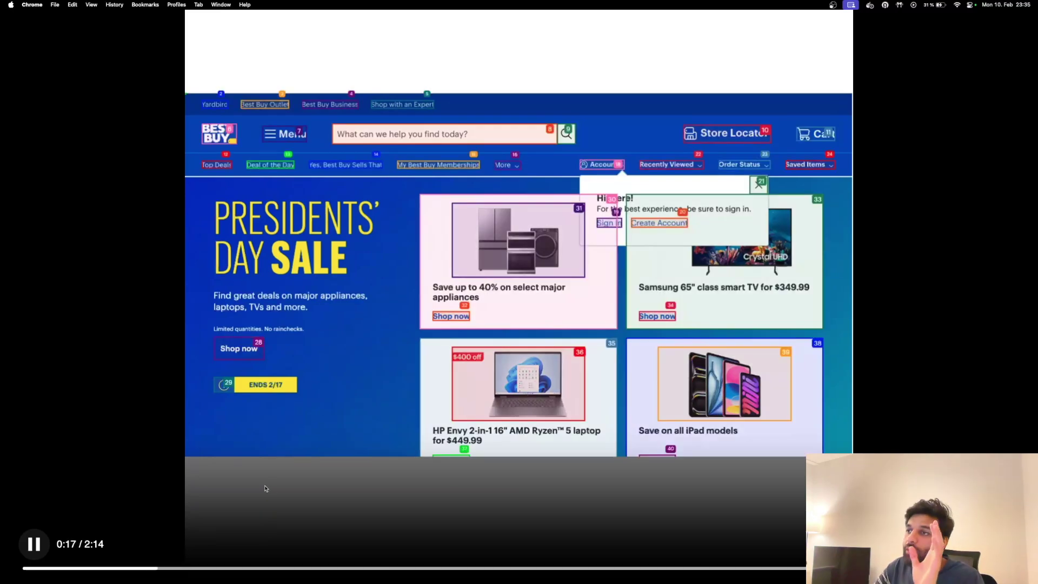
left_click_drag(157, 568, 938, 565)
key("space")
key("Escape")
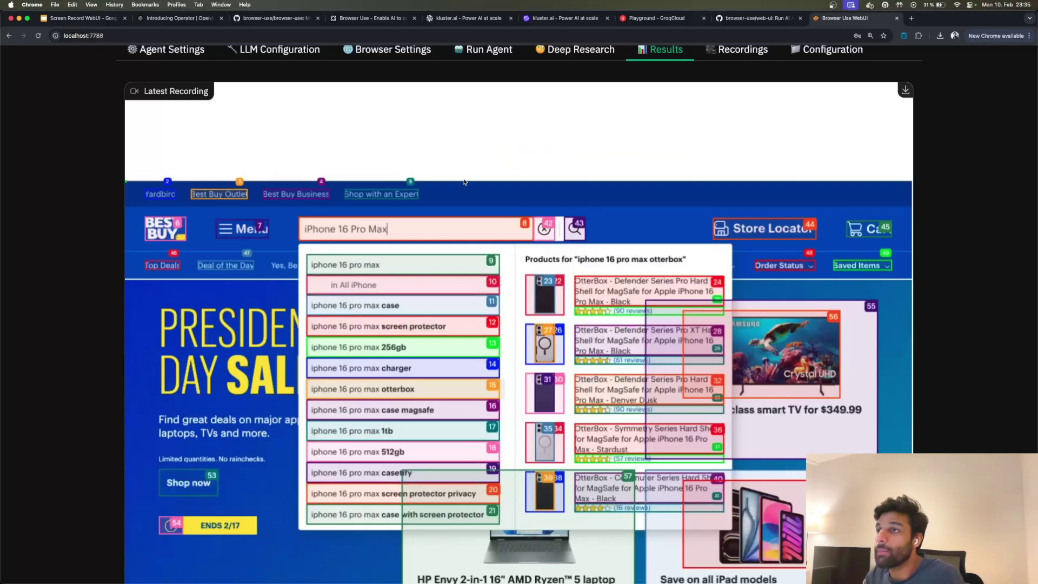
Step: In the LLM configuration, change the provider to google and clear the Base URL and API Key fields
scroll(463, 182, "up", 3)
left_click(222, 144)
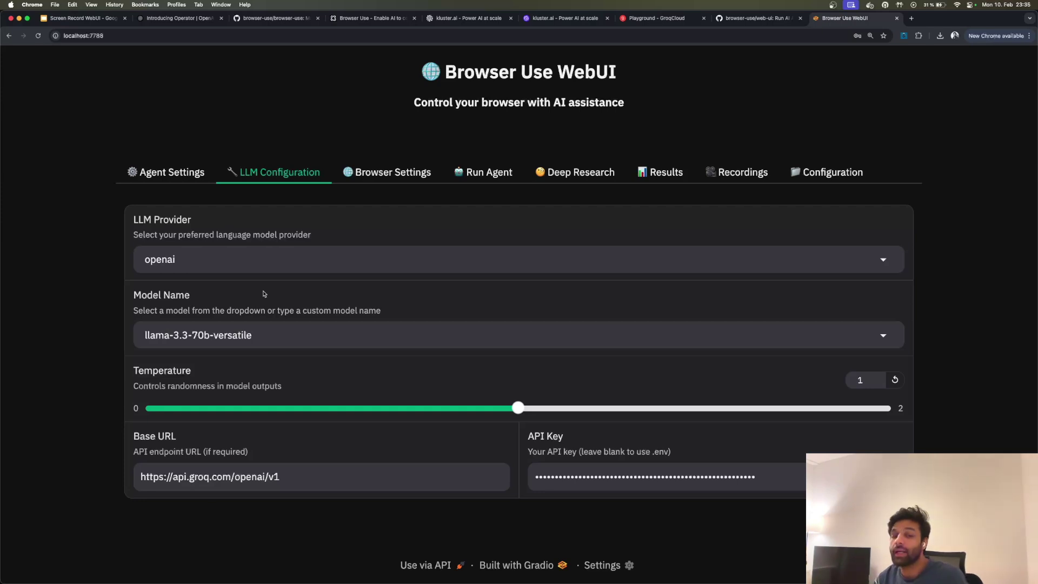
left_click(215, 259)
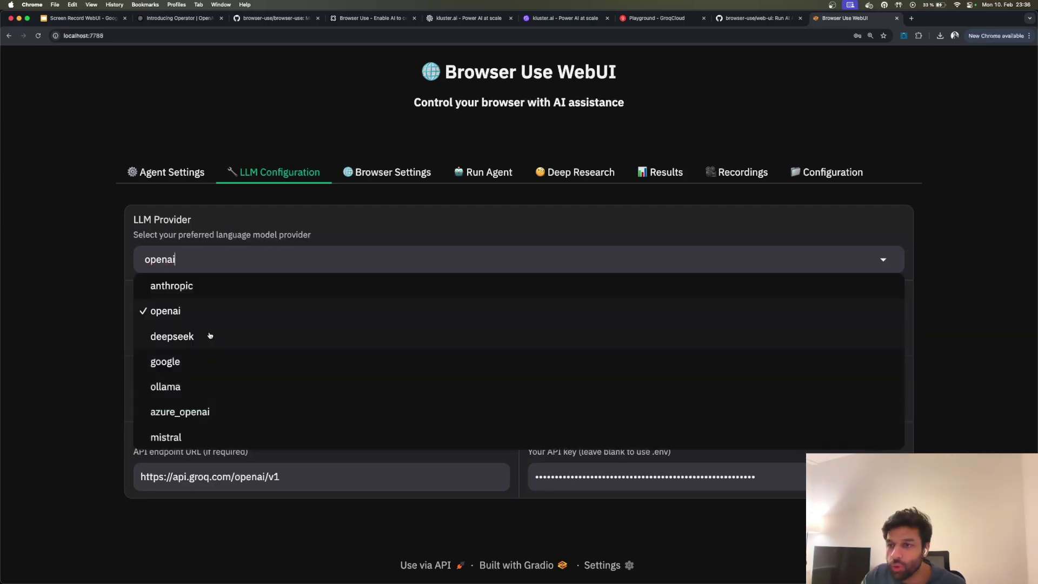
left_click(205, 361)
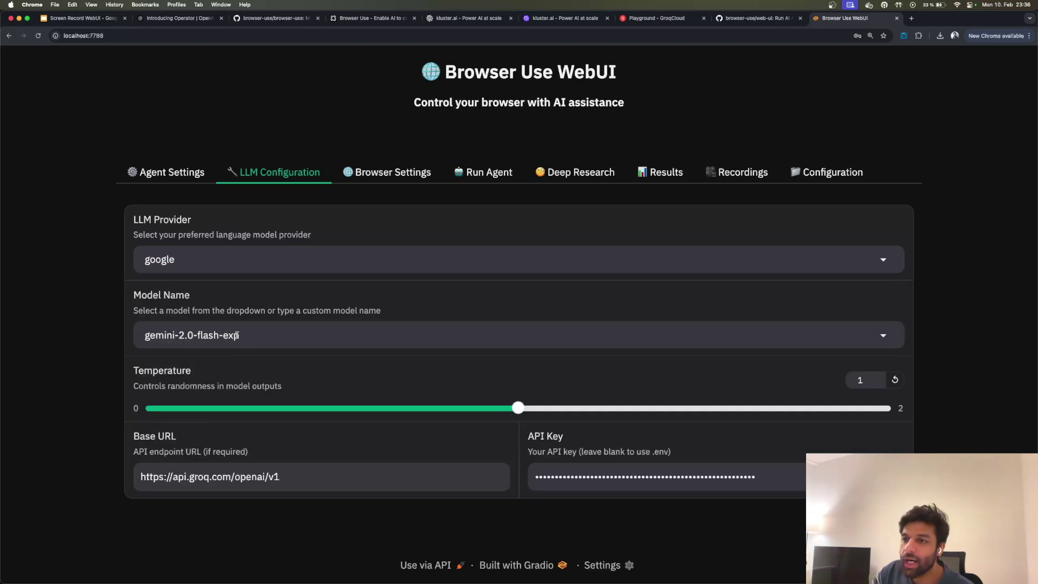
left_click_drag(309, 476, 160, 469)
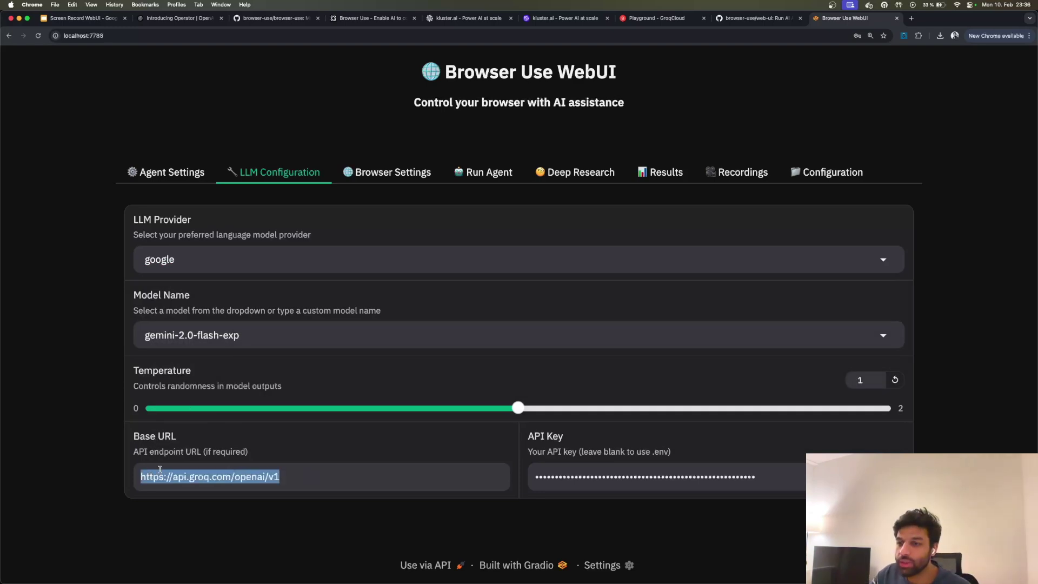
key("BackSpace")
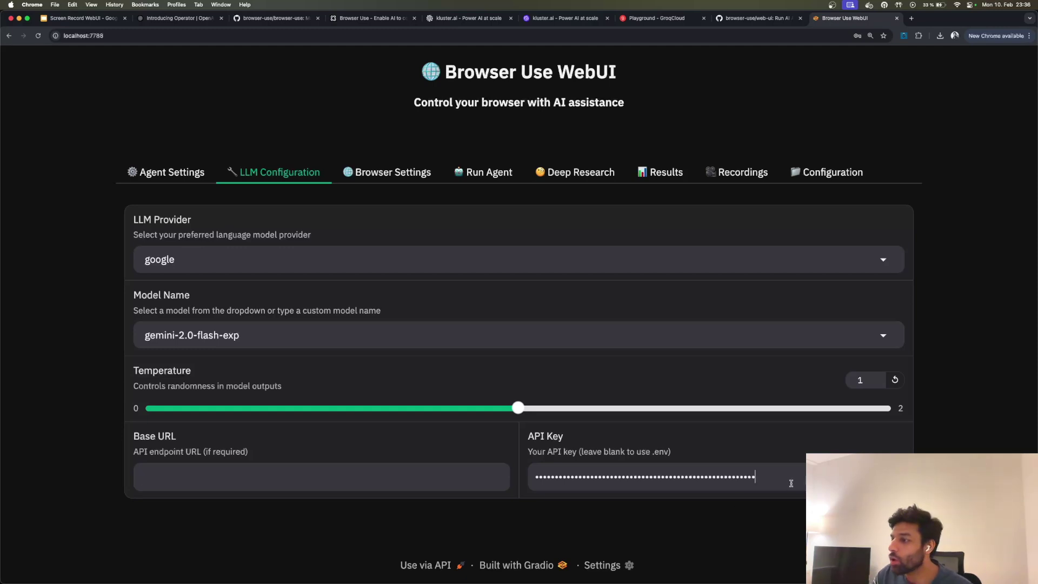
left_click_drag(791, 482, 455, 471)
key("BackSpace")
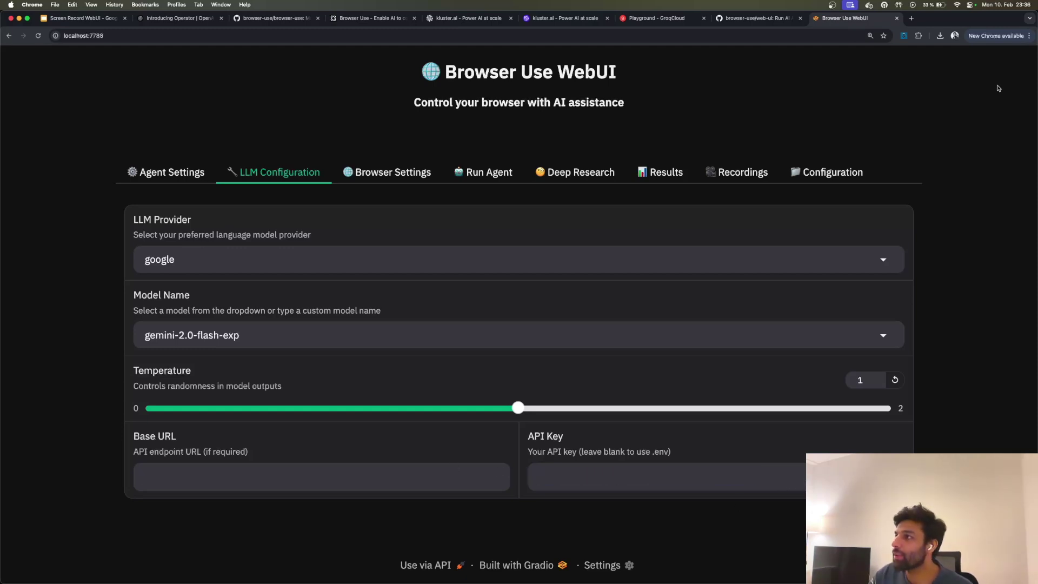
Step: Search the web in a new tab for "google gemini api key" and open the Google Gemini API result
left_click(911, 19)
type("google ")
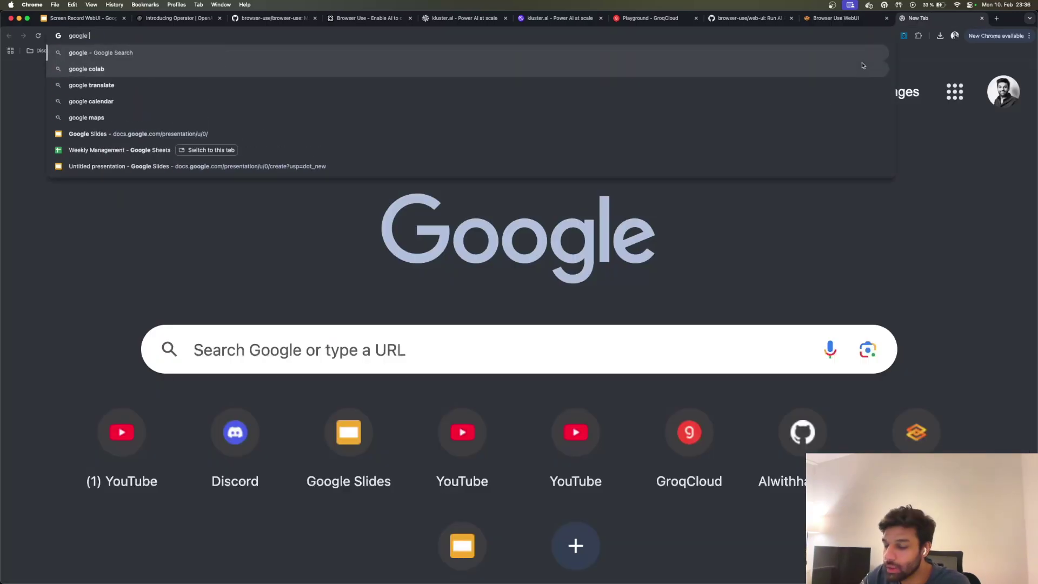
type("gemini api key")
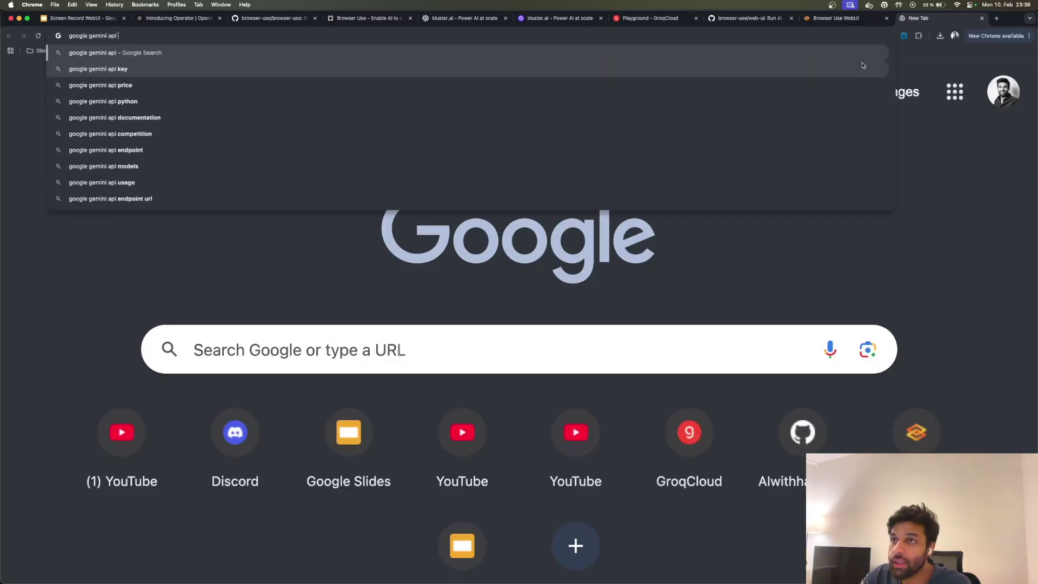
key("Return")
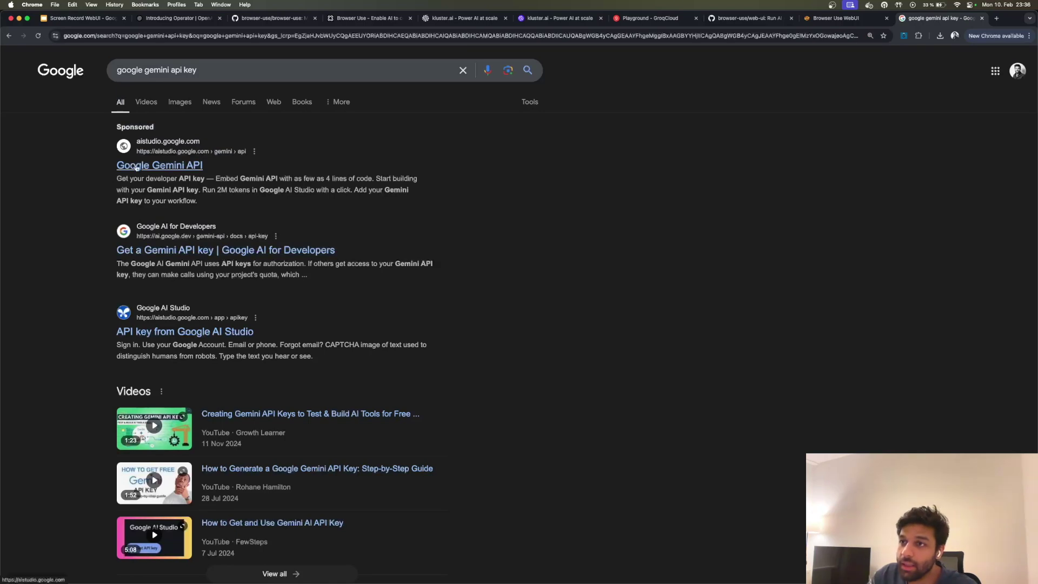
left_click(137, 166)
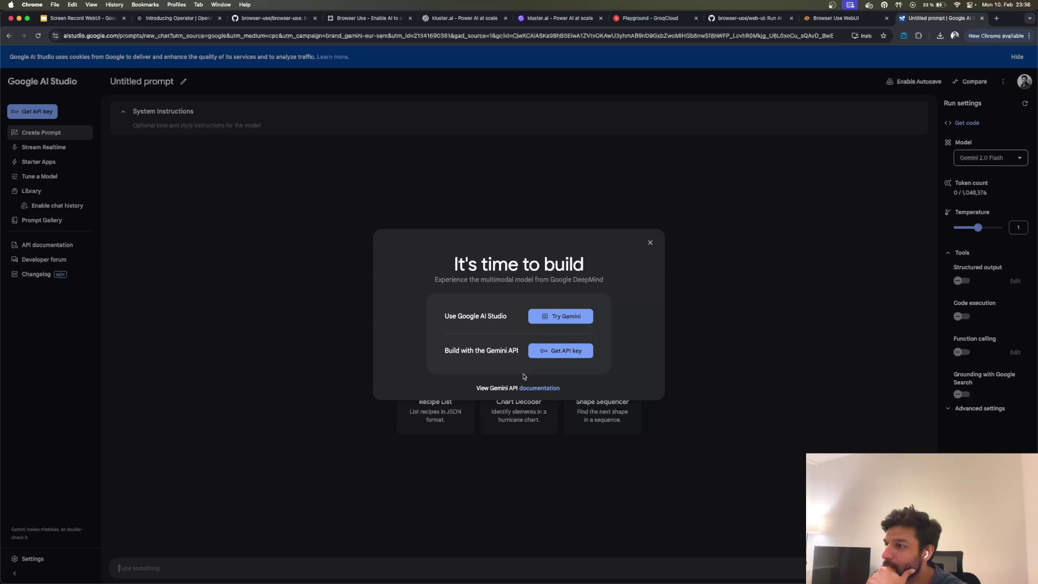
Step: Go to Google AI Studio's API key page and accept the required terms of service, without opting in to emails
left_click(552, 354)
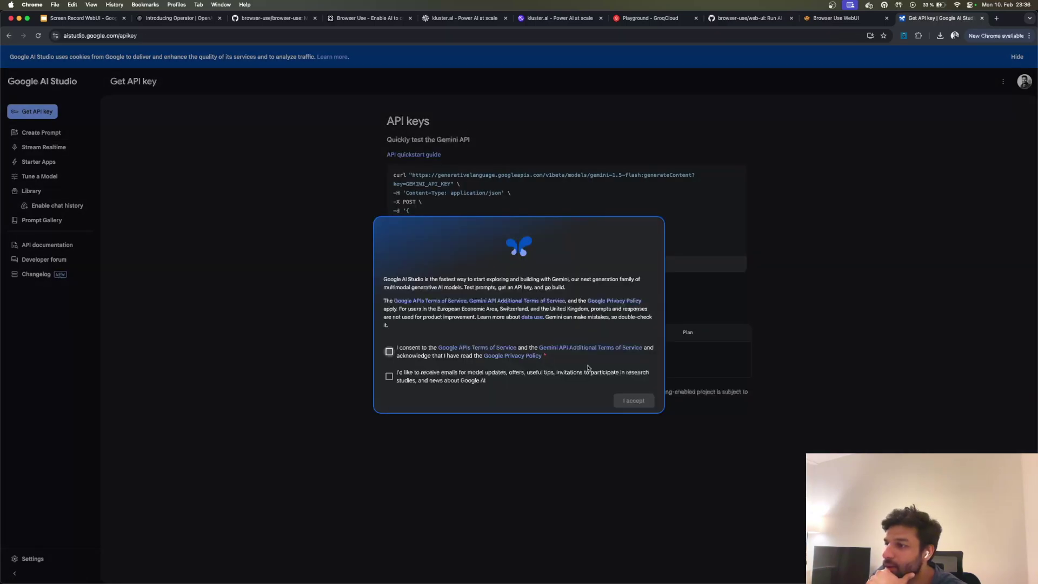
left_click(389, 352)
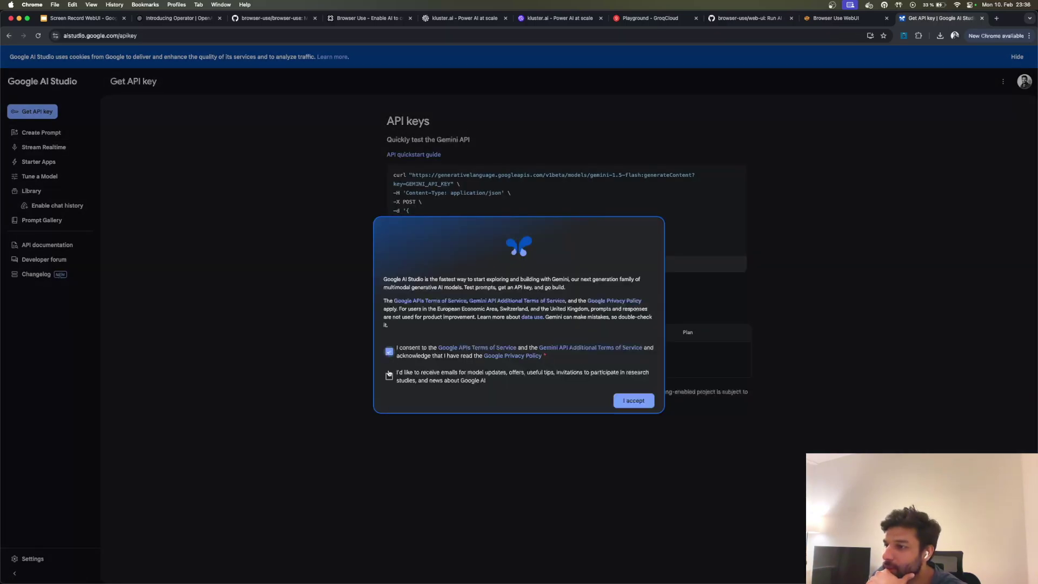
left_click(638, 400)
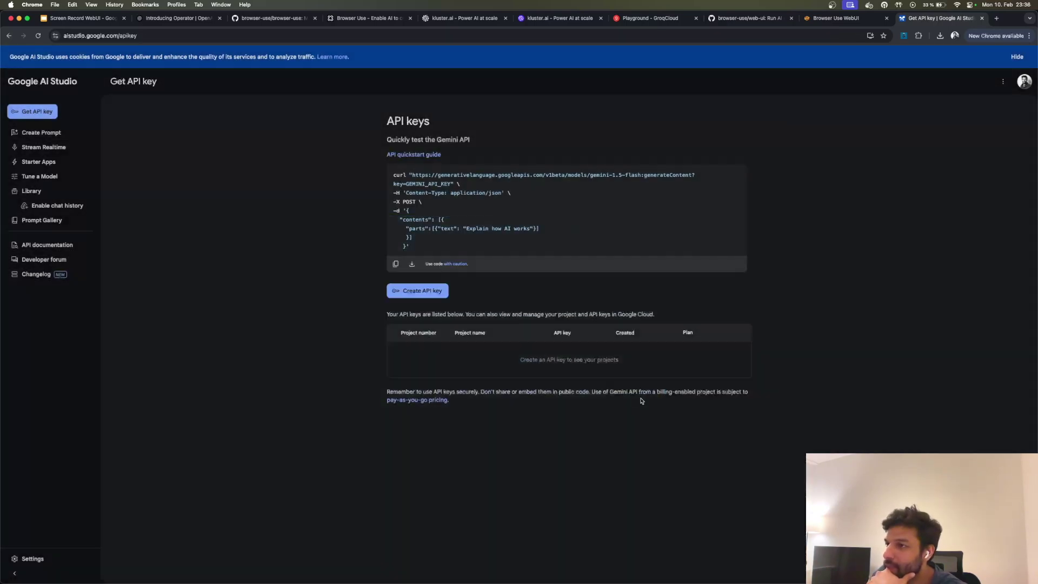
Step: Create a Gemini API key, copy it, and return to Browser Use WebUI
left_click(421, 293)
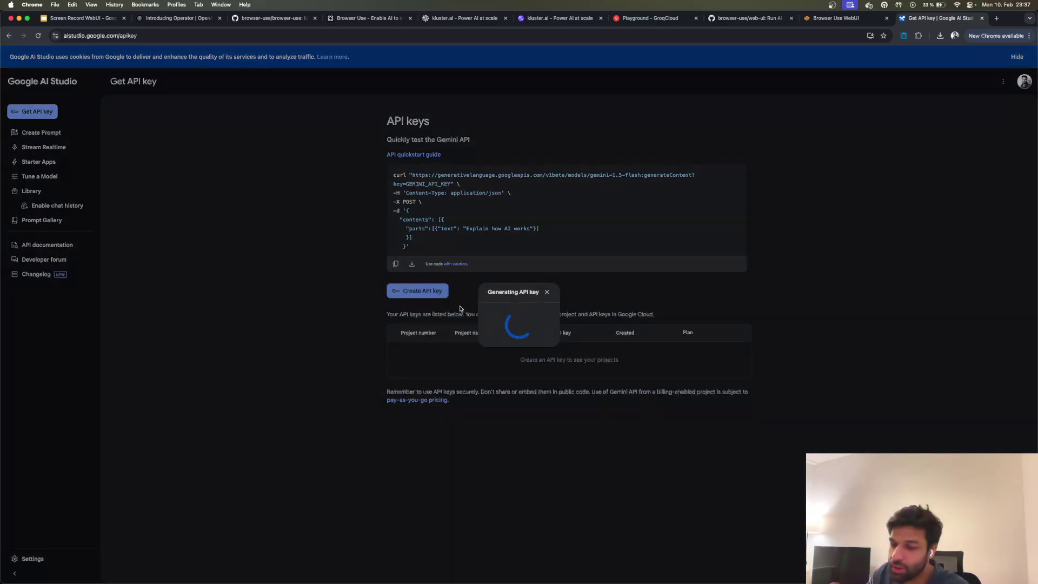
key("super+equal")
key("super+equal")
key("super+equal")
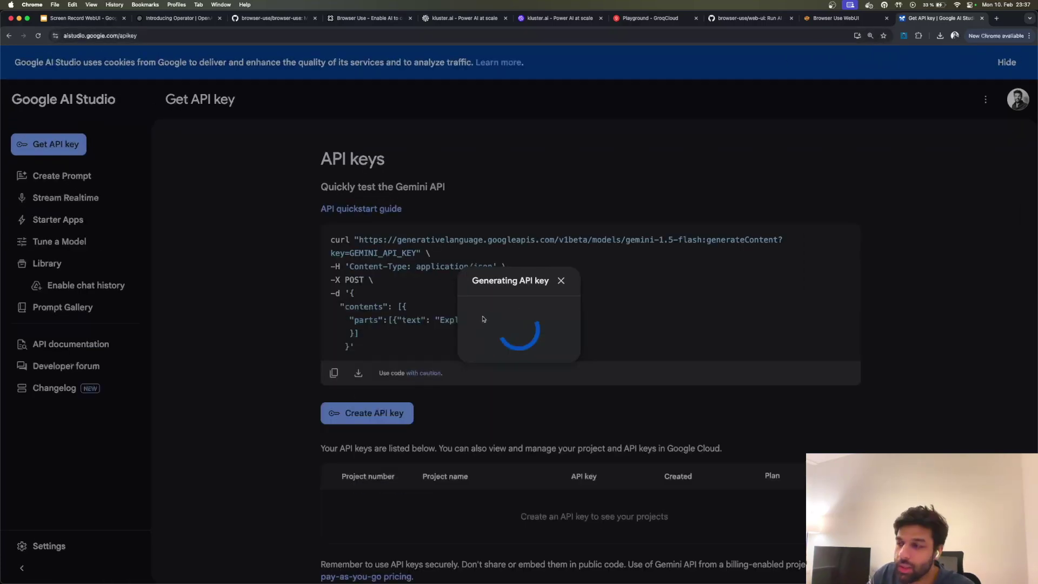
left_click(534, 350)
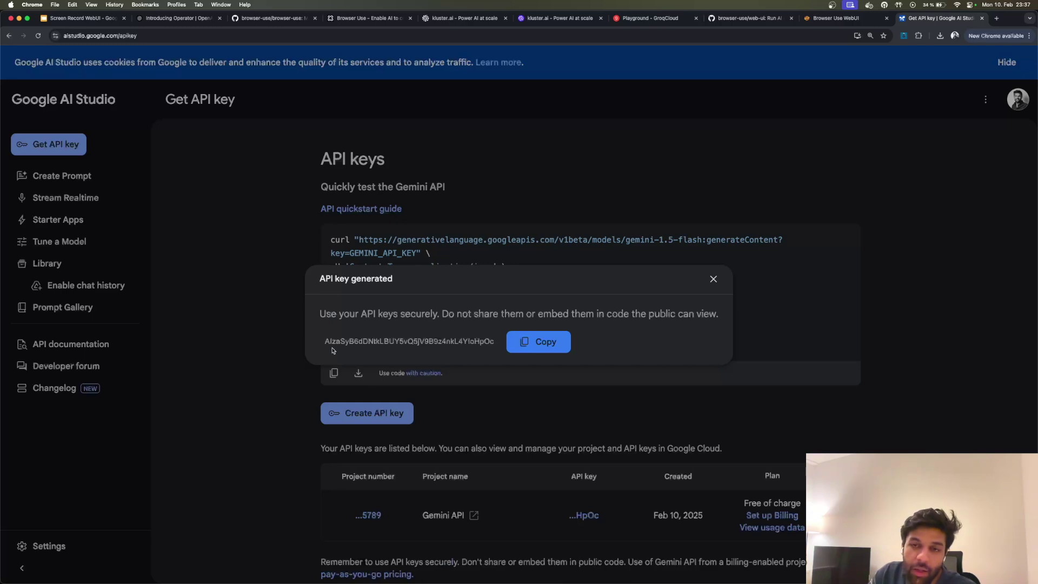
left_click(525, 347)
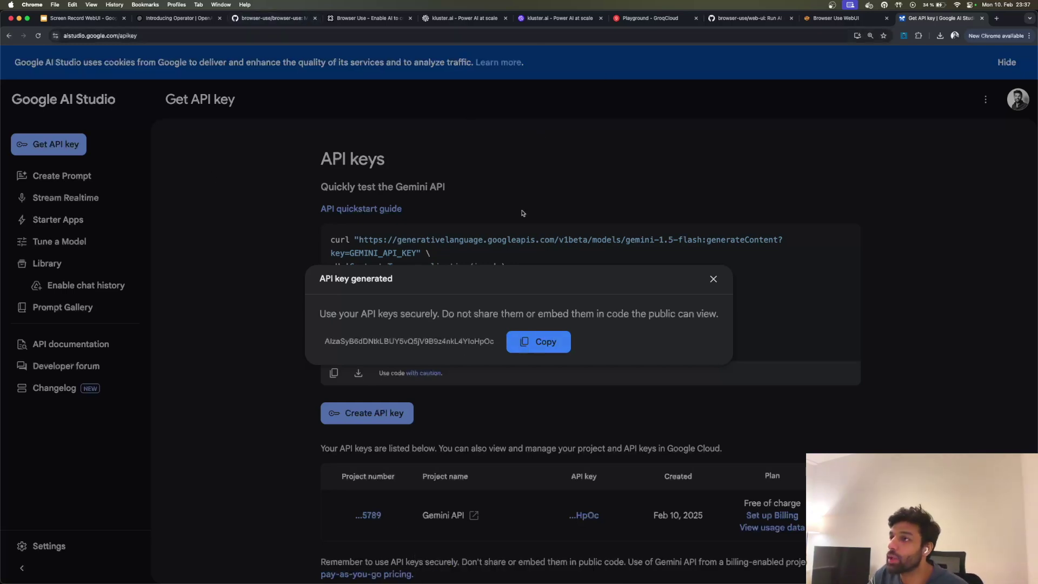
left_click(835, 19)
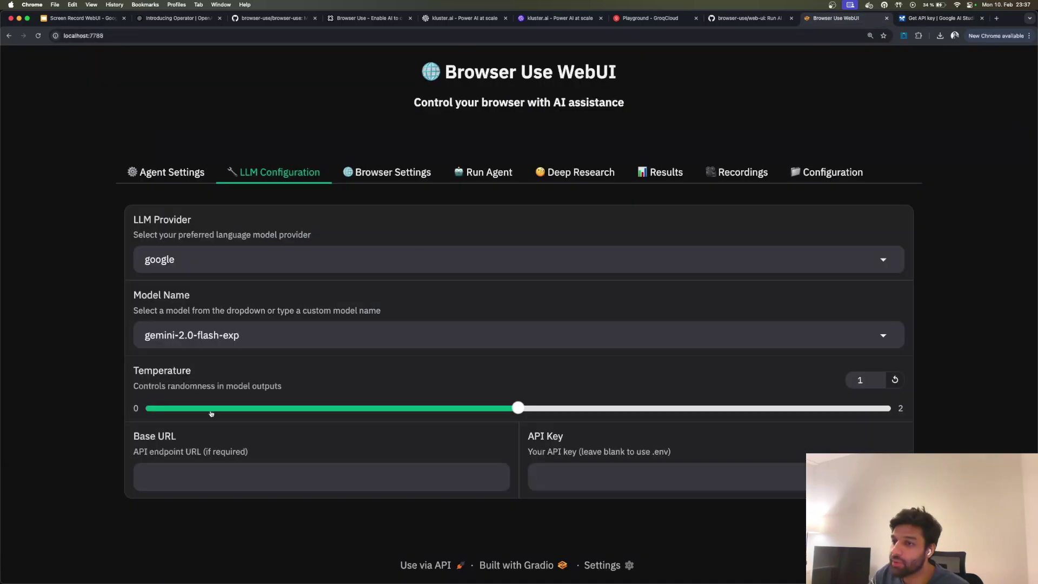
Step: Paste the copied Gemini API key into the API Key field of the LLM configuration
left_click(605, 480)
key("super+v")
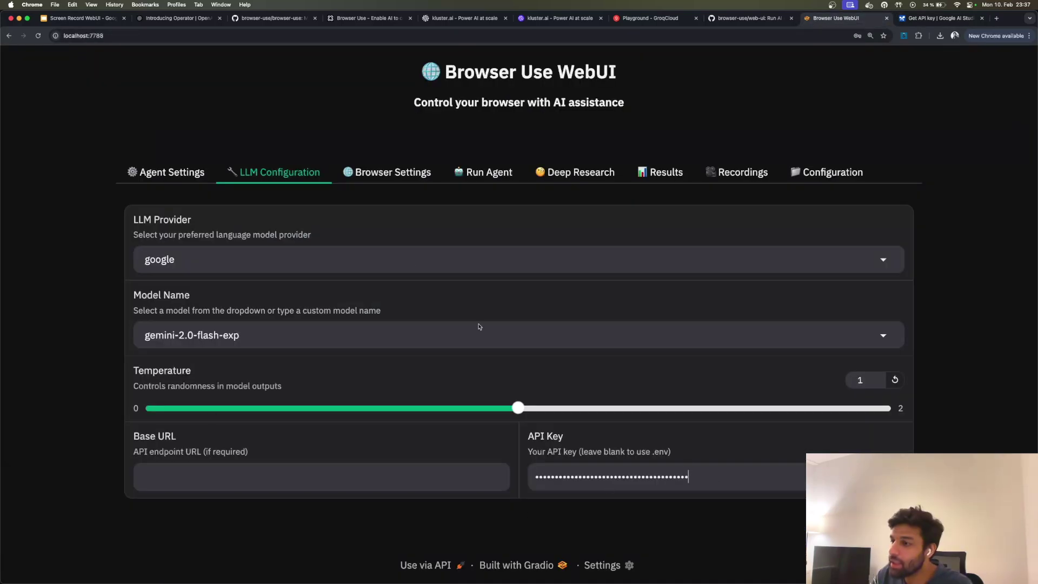
left_click(489, 173)
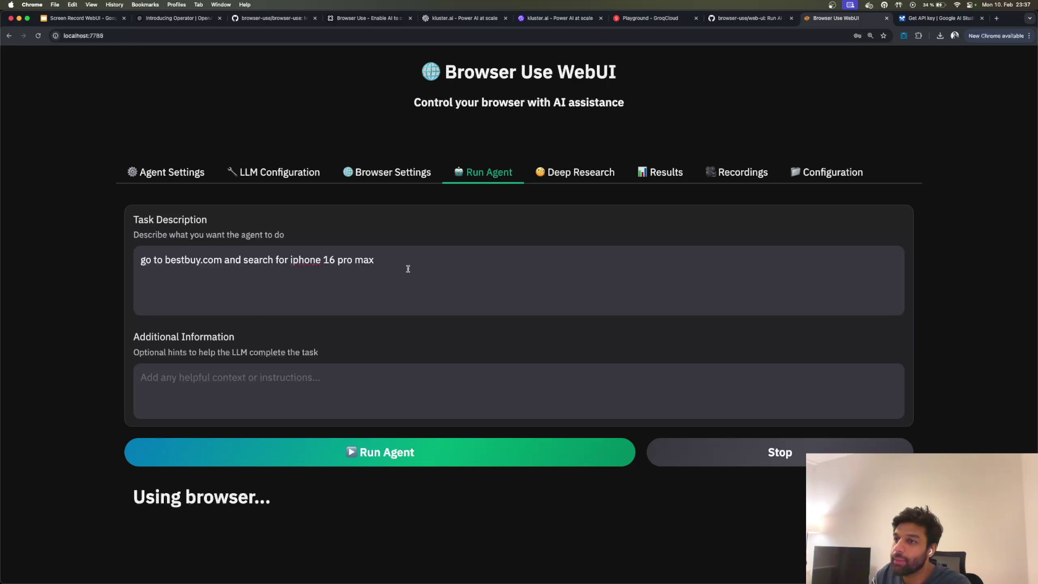
left_click_drag(432, 261, 63, 250)
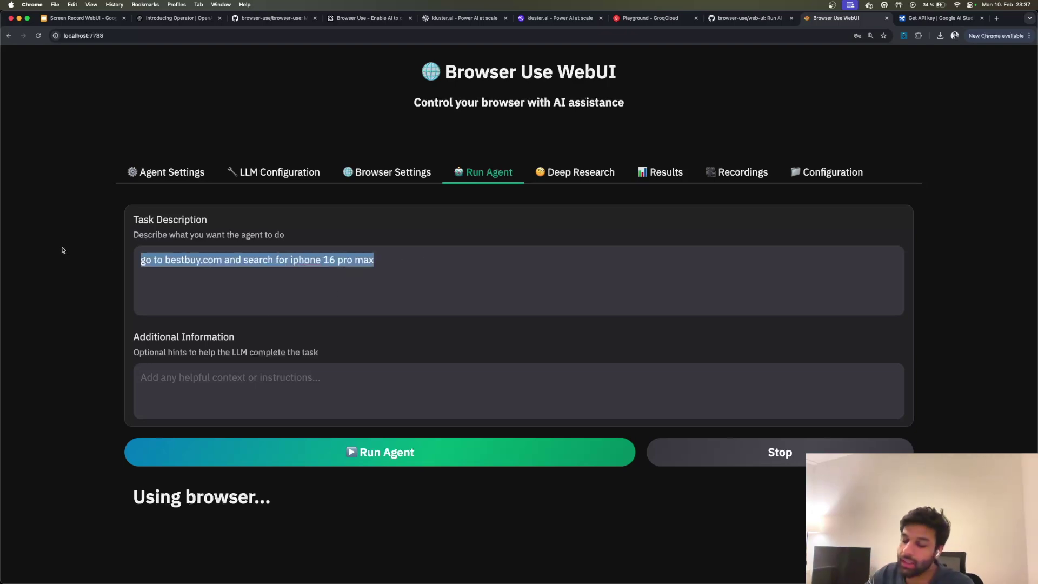
type("go to youtube.com and search for ")
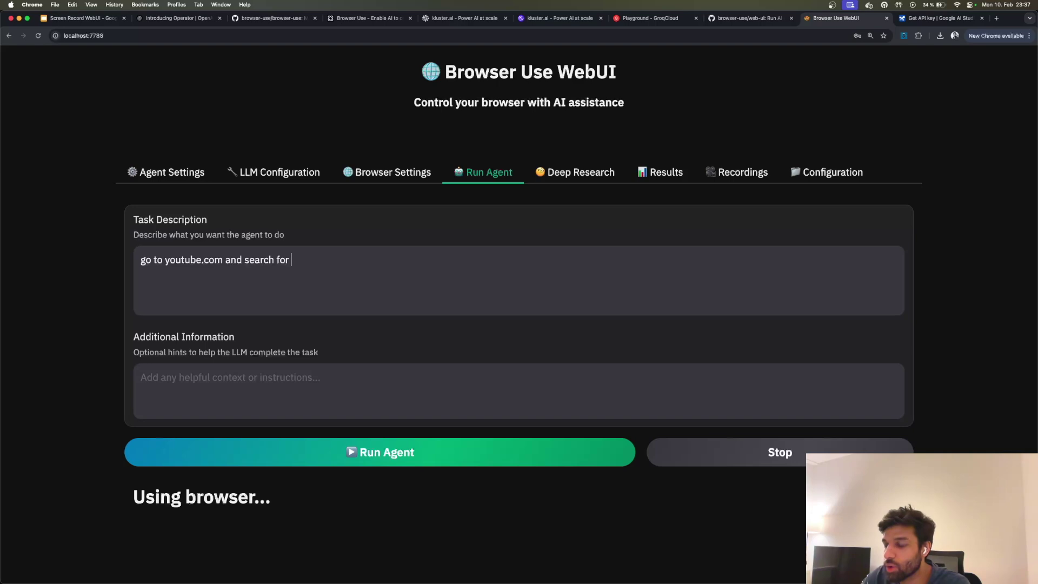
type("@ai.with.hassan and tell me how many subscribers does he have?")
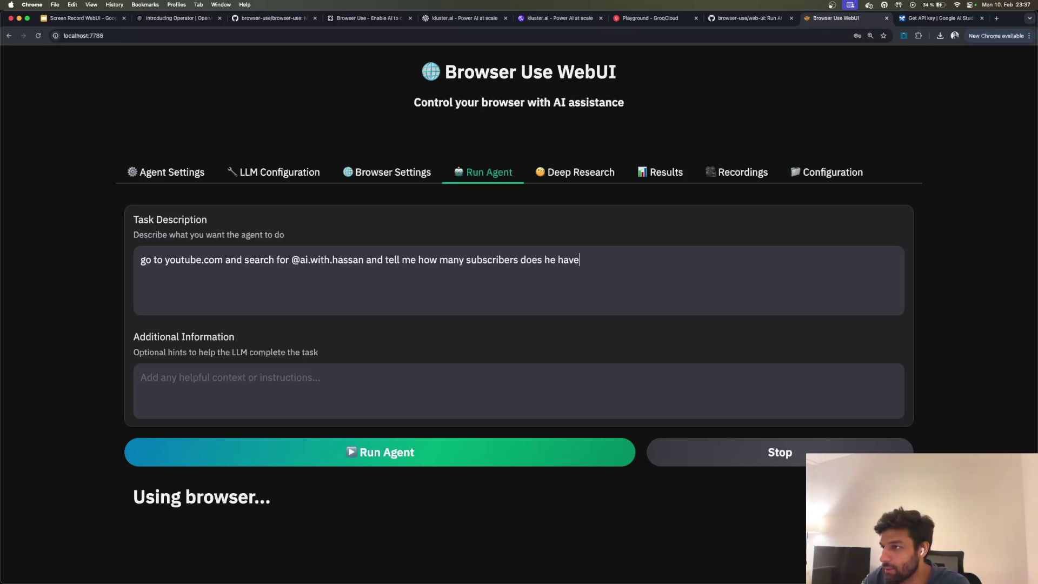
left_click(249, 442)
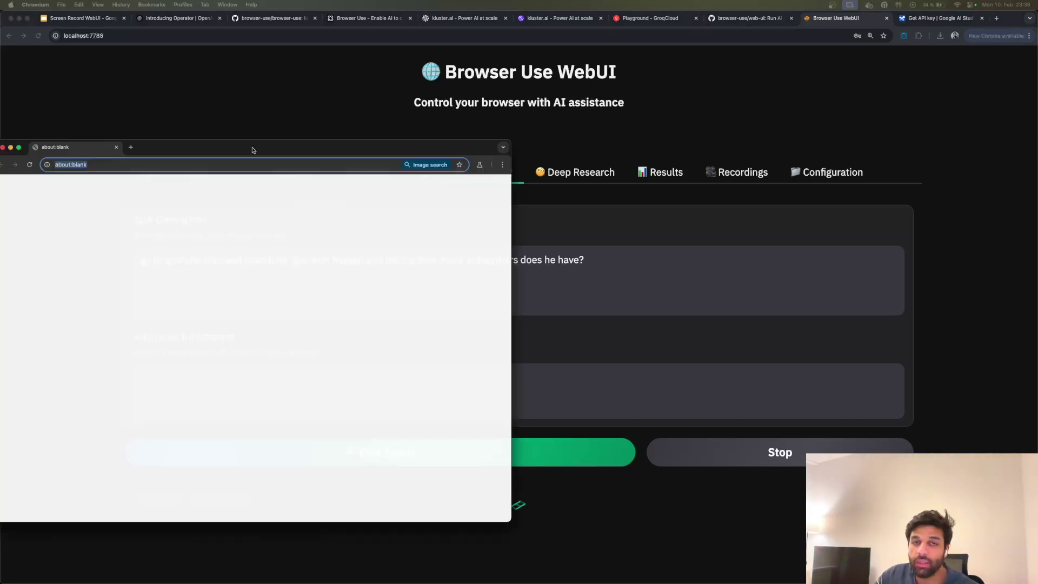
left_click_drag(253, 150, 508, 126)
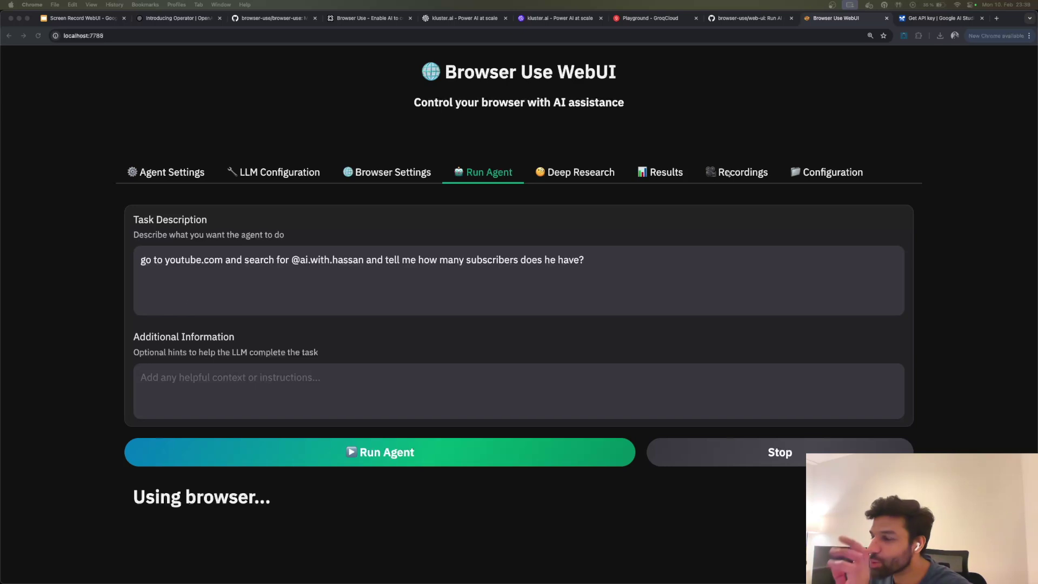
Step: Look through the run's results and open the gallery of saved recordings
left_click(651, 176)
scroll(310, 405, "down", 5)
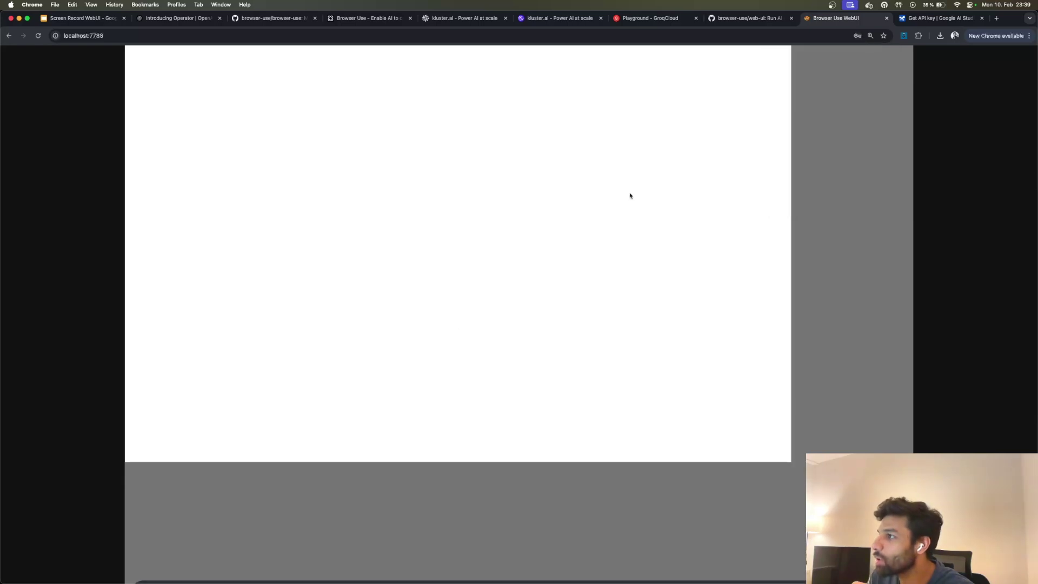
scroll(630, 195, "up", 5)
left_click(757, 174)
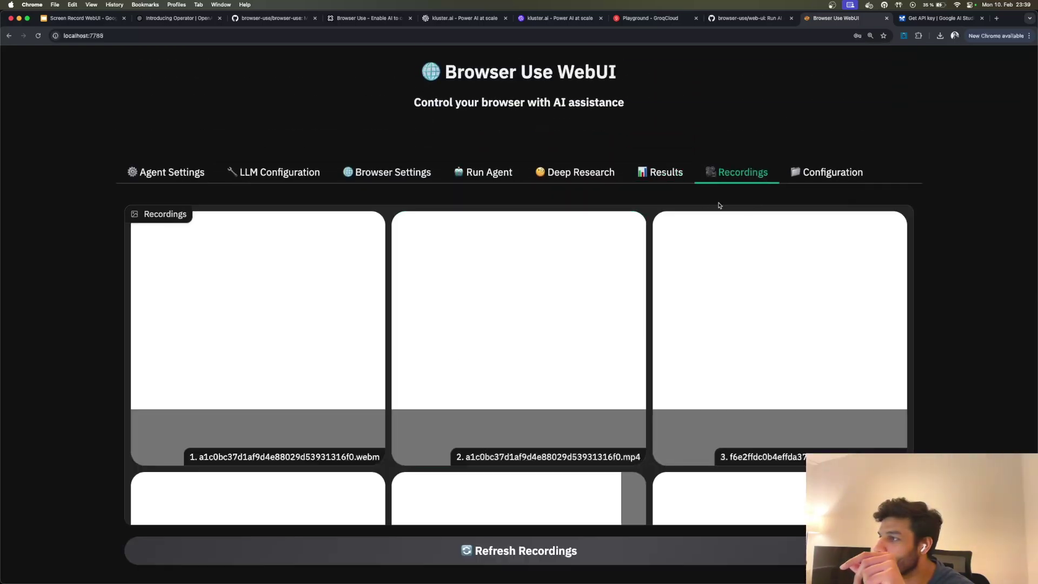
Step: Return to the results and watch the latest recording in full screen through to its end, and exit full screen
left_click(666, 177)
scroll(646, 335, "down", 5)
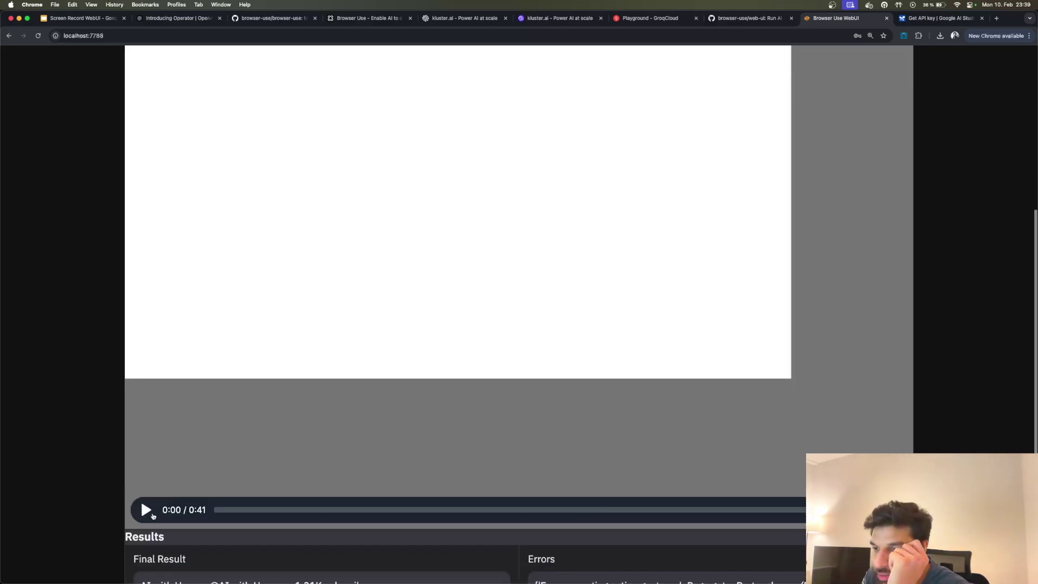
left_click(146, 511)
left_click(892, 510)
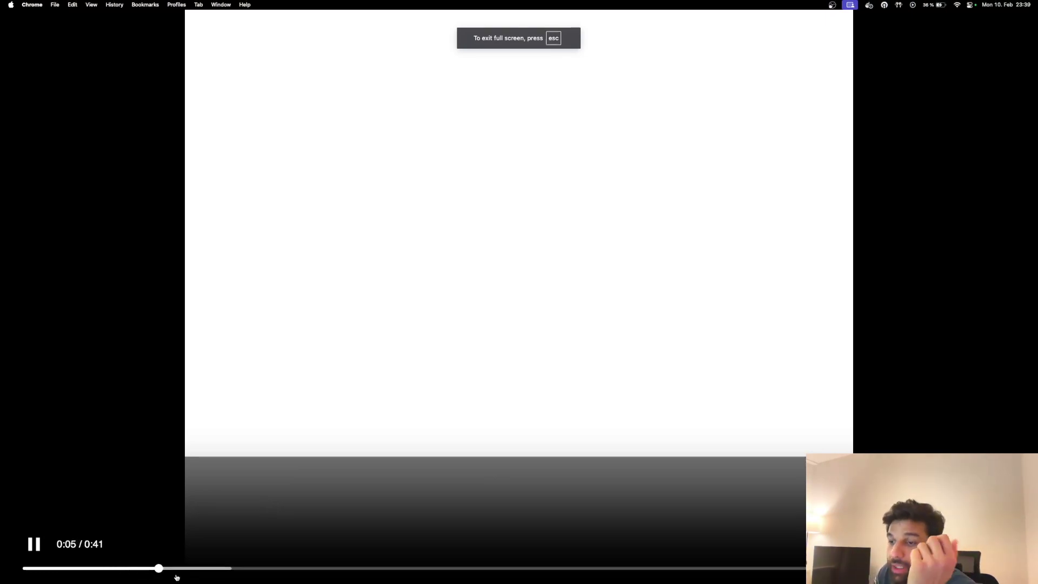
left_click_drag(192, 569, 1016, 567)
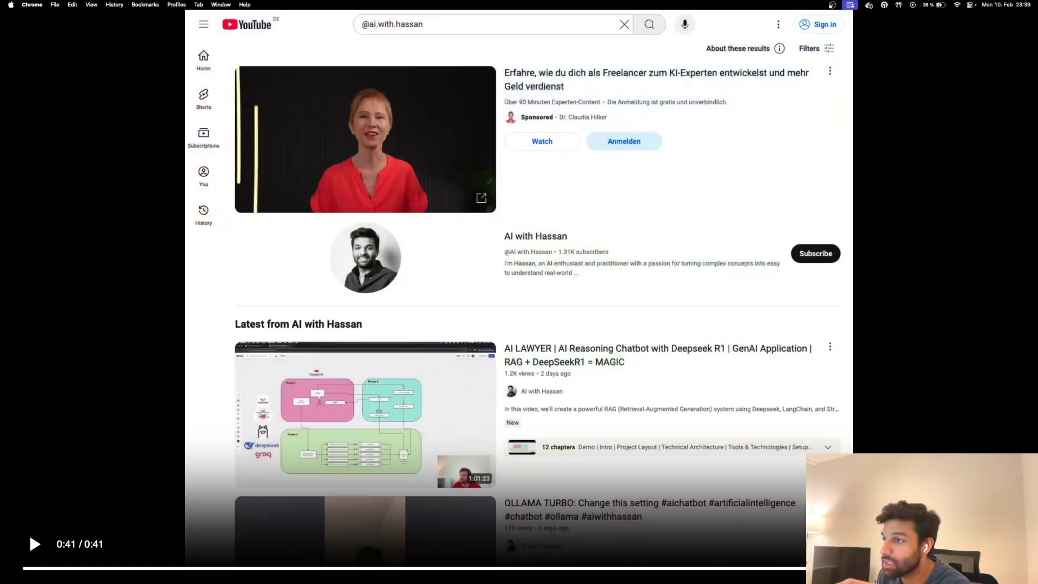
key("space")
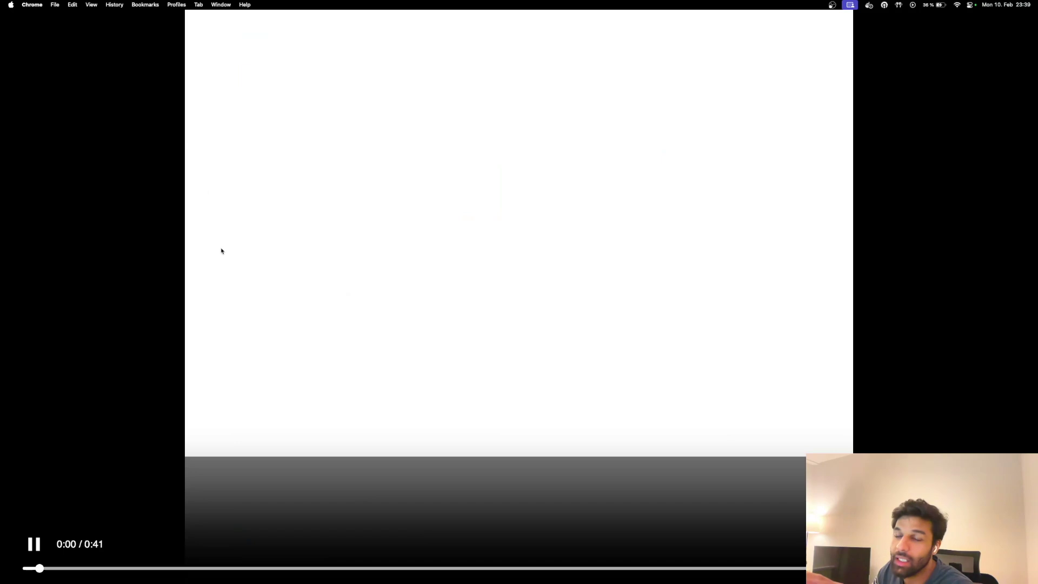
key("space")
key("Escape")
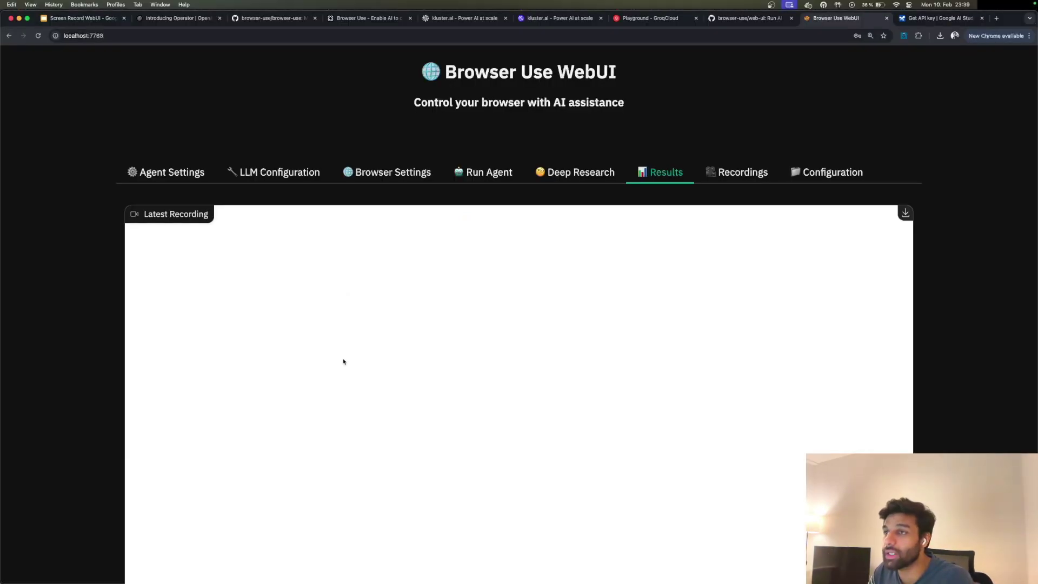
Step: Switch to VS Code and examine the agent's final result lines in the terminal log
key("super+Tab")
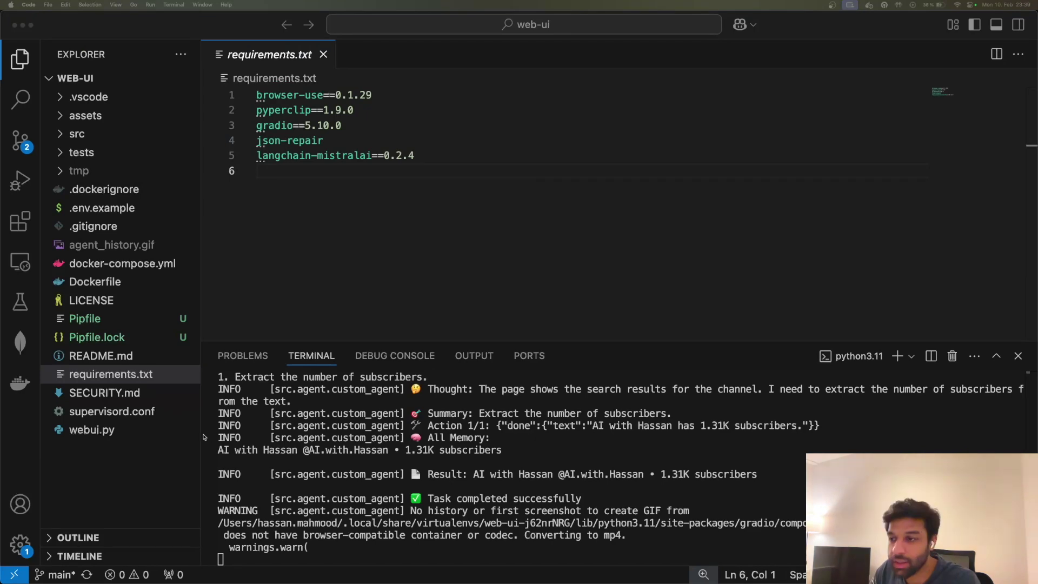
left_click_drag(609, 498, 205, 496)
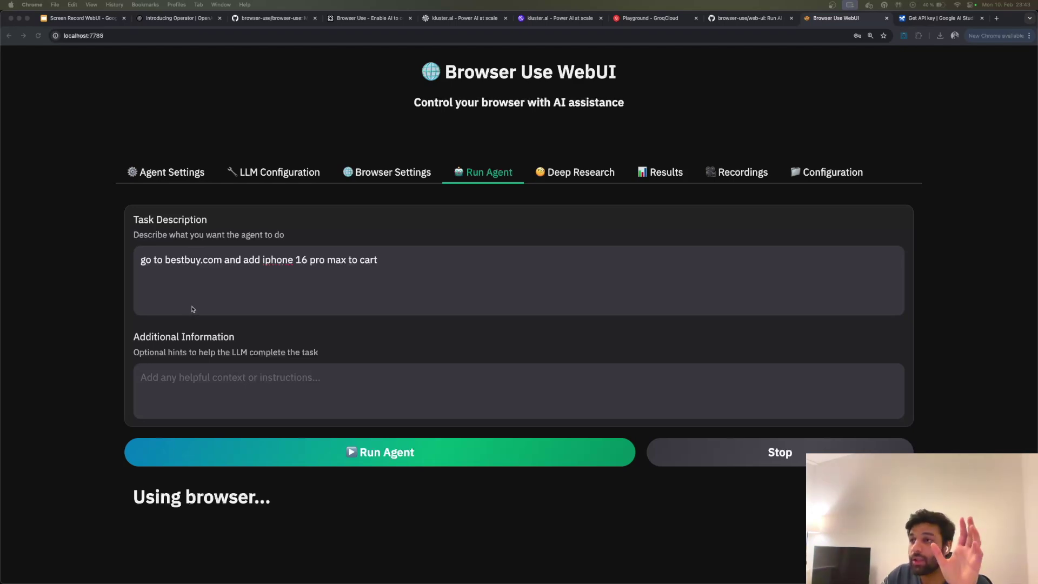
Step: In the LLM configuration, set the provider to openai and enter deepseek-ai/DeepSeekR1 as a custom model name
left_click(275, 178)
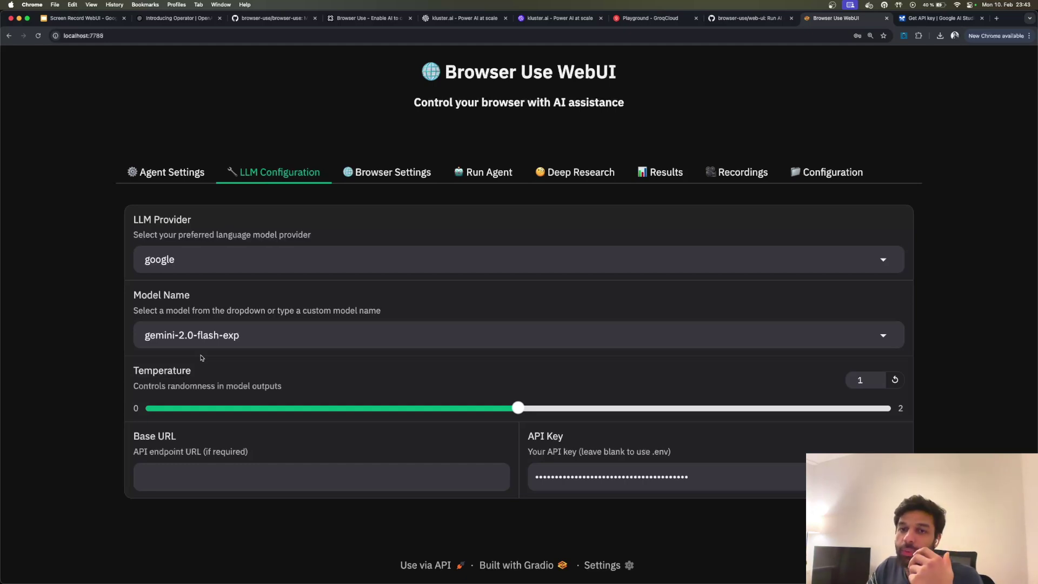
left_click(211, 266)
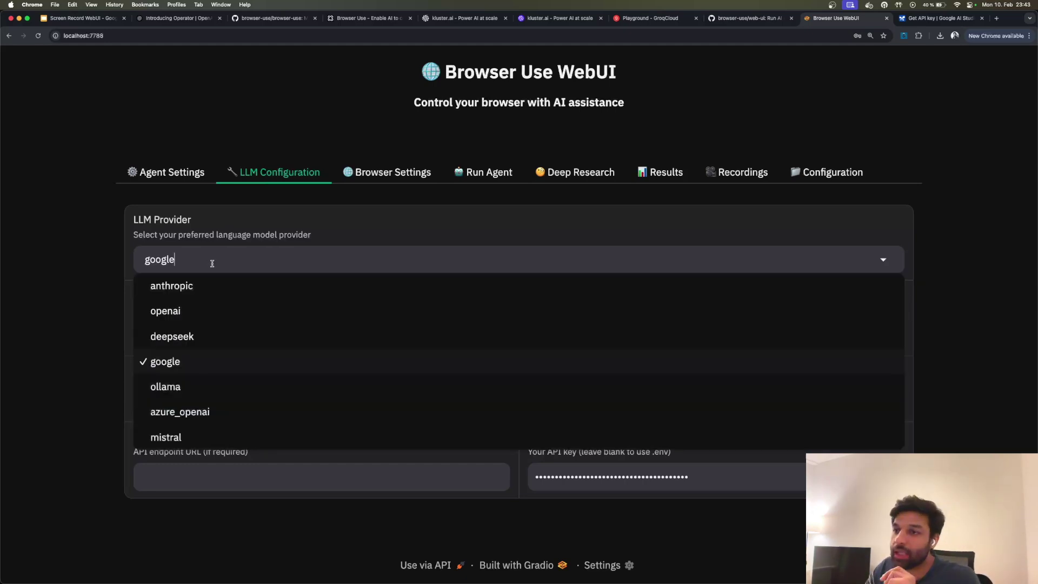
left_click(200, 312)
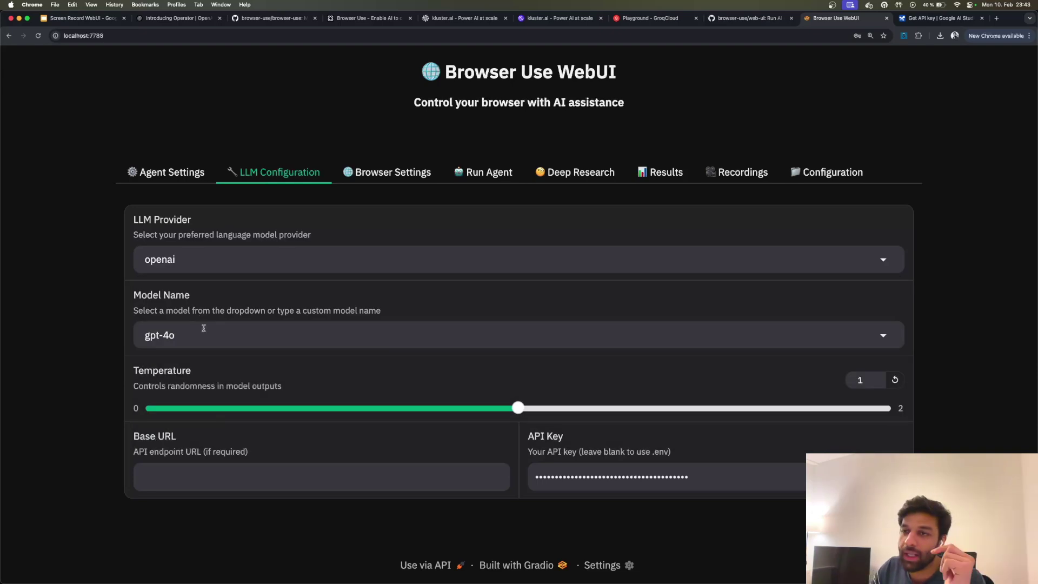
left_click(174, 262)
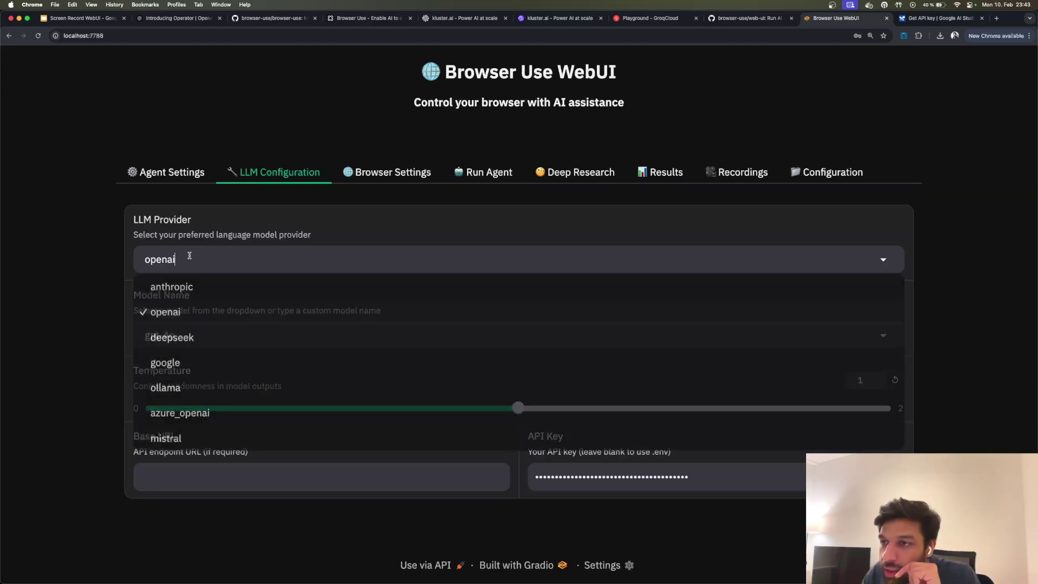
left_click(98, 317)
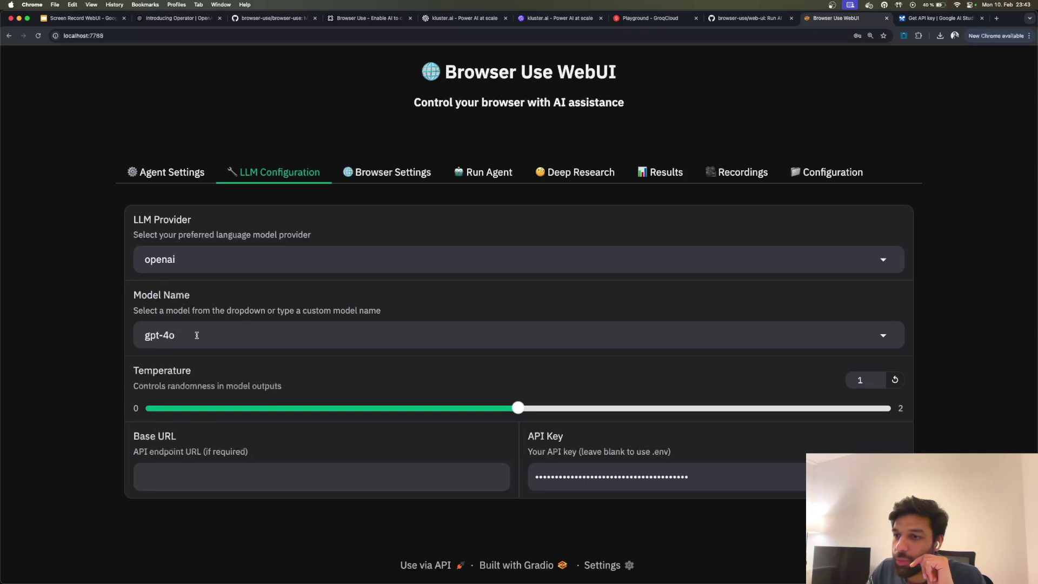
left_click(200, 335)
key("BackSpace")
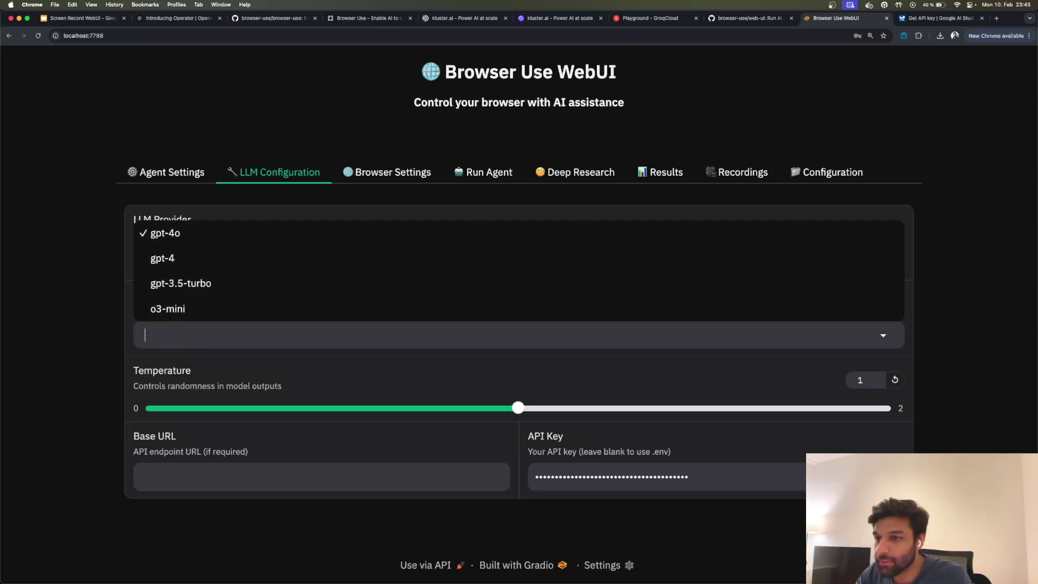
type("deepseek-ai/DeepSeek")
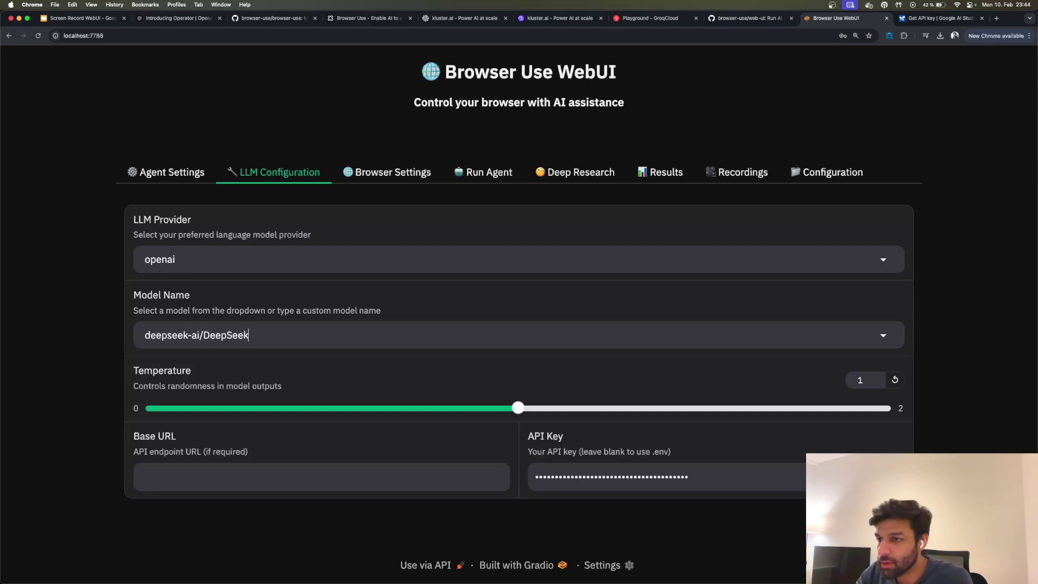
type("R1")
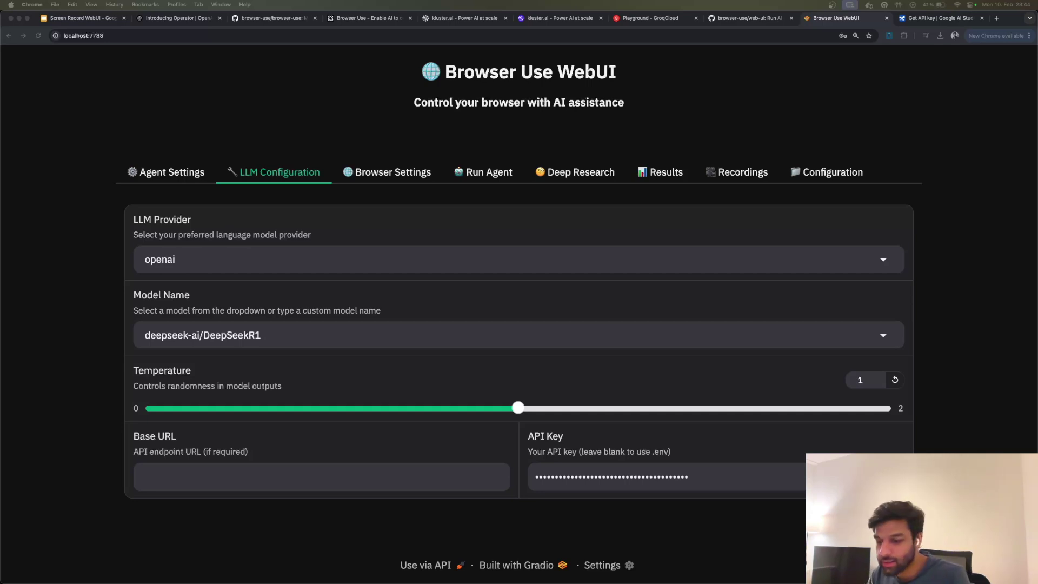
left_click(247, 476)
type("https://api.kluster.ai/v1")
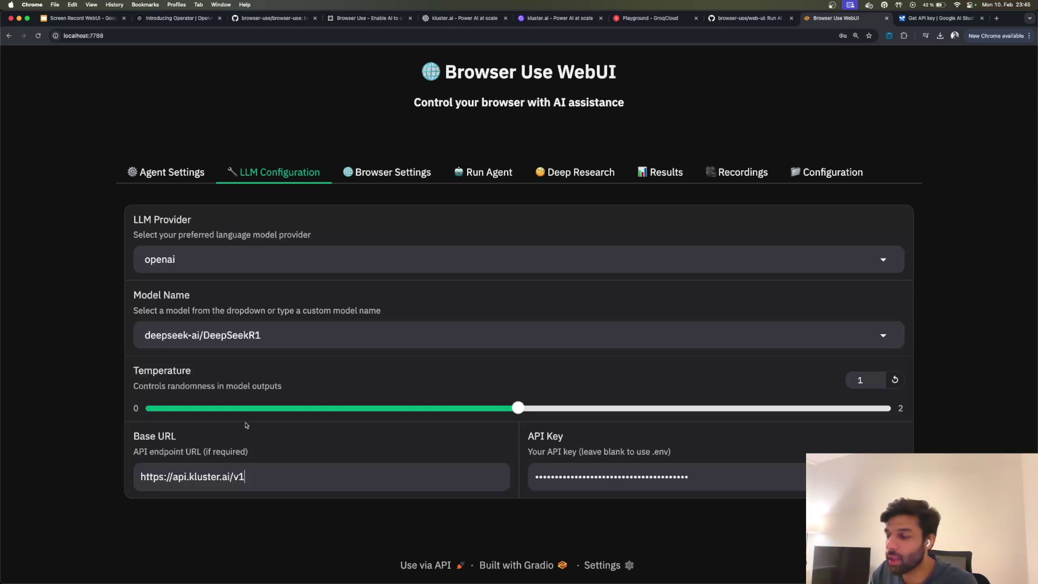
left_click_drag(703, 475, 442, 476)
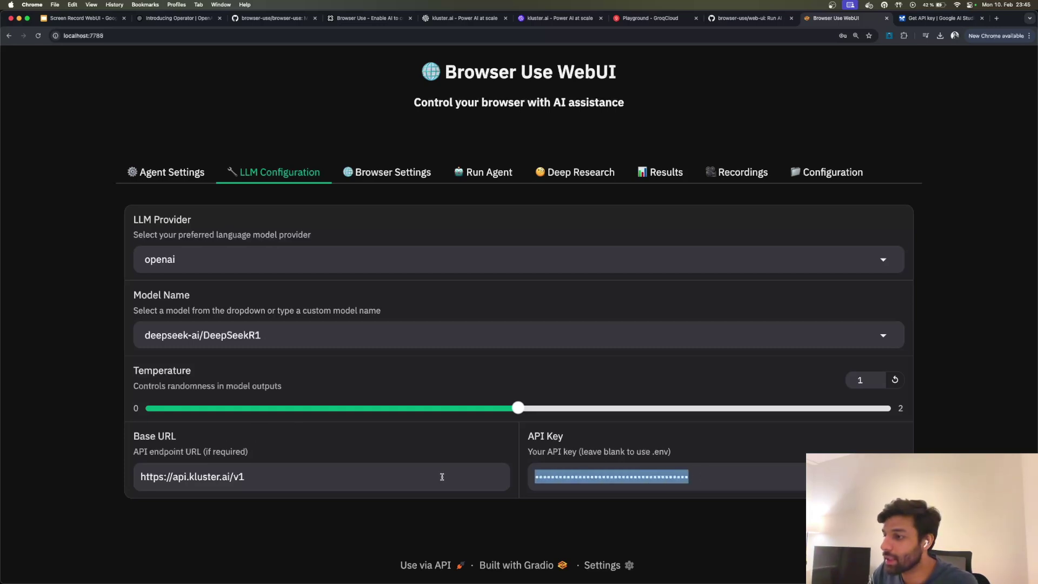
key("BackSpace")
Step: On kluster.ai's API key page, issue a new key named ai-with-hassan-2 and copy it
left_click(585, 18)
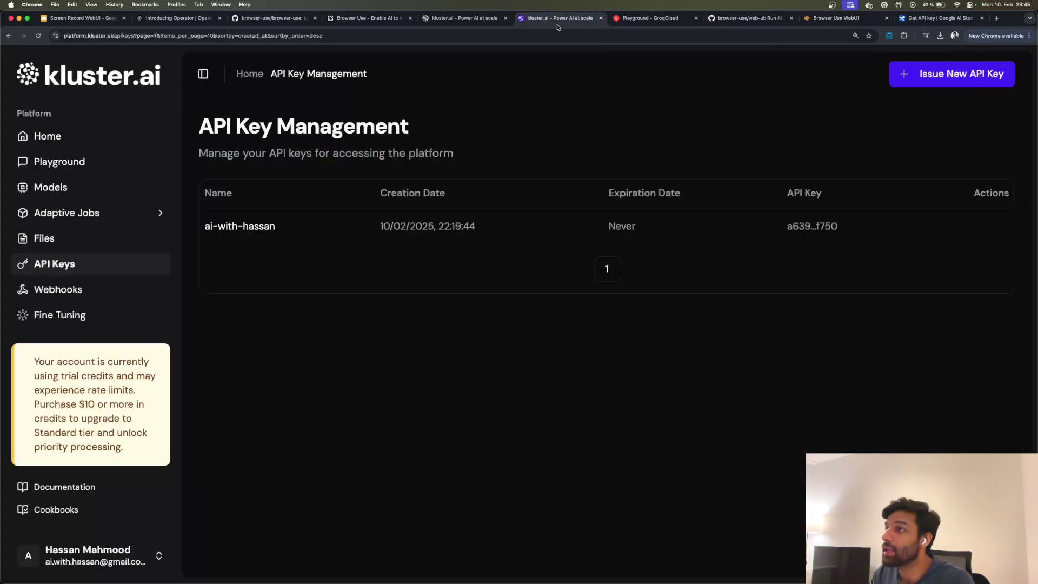
left_click(971, 74)
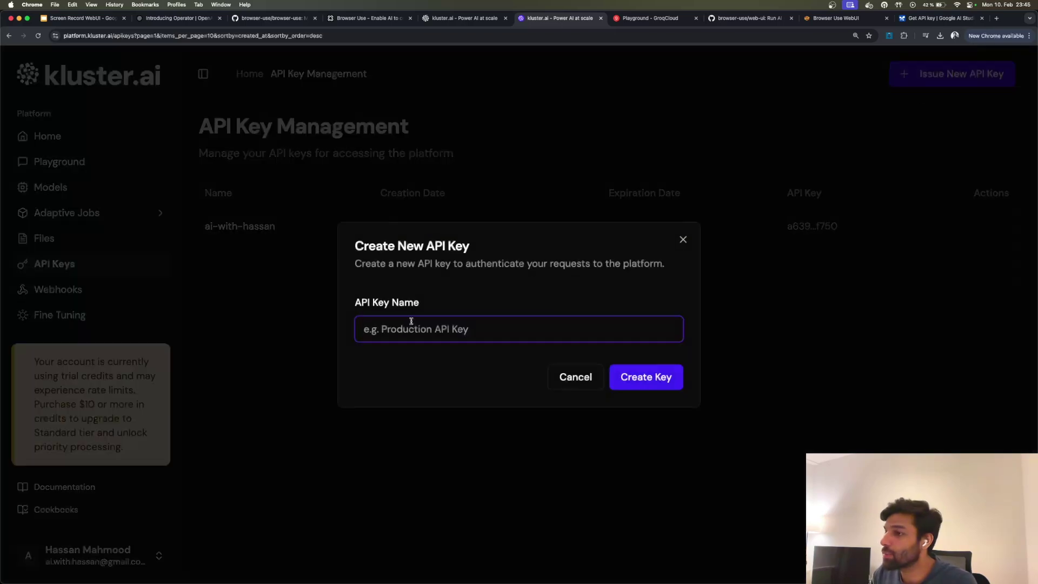
type("ai-with-hassan-2")
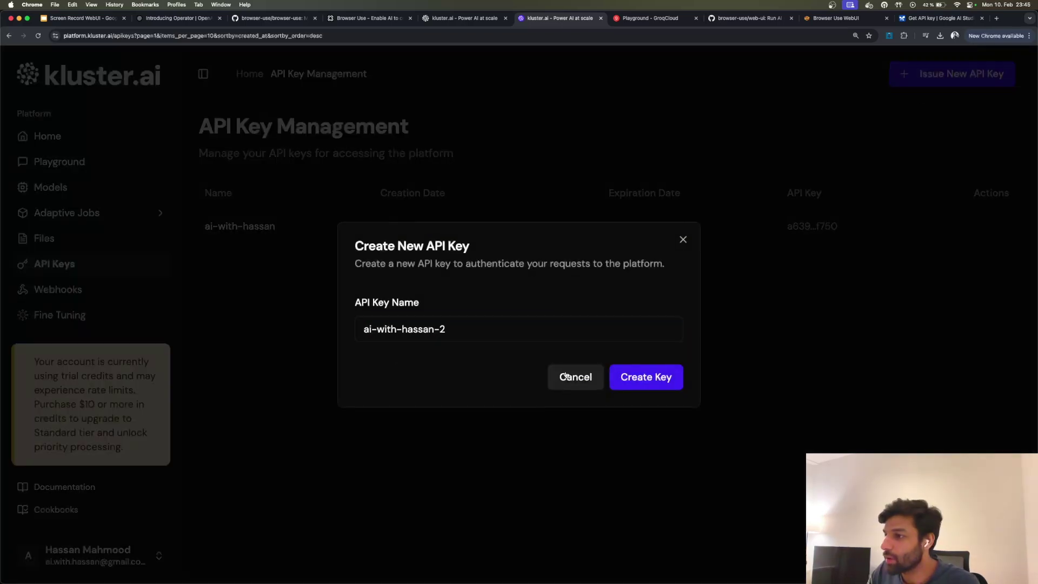
key("Return")
left_click(503, 347)
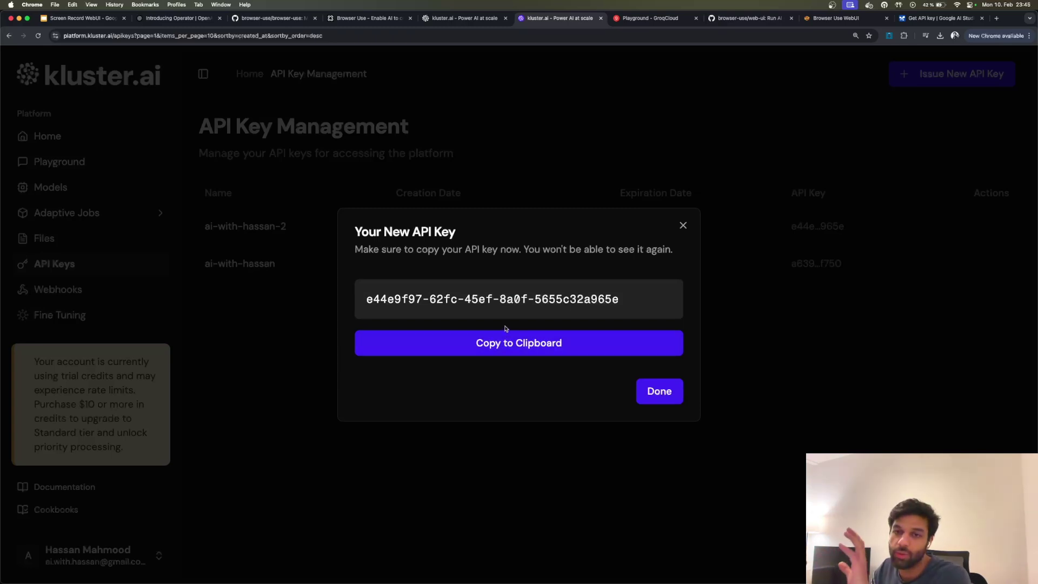
left_click(657, 391)
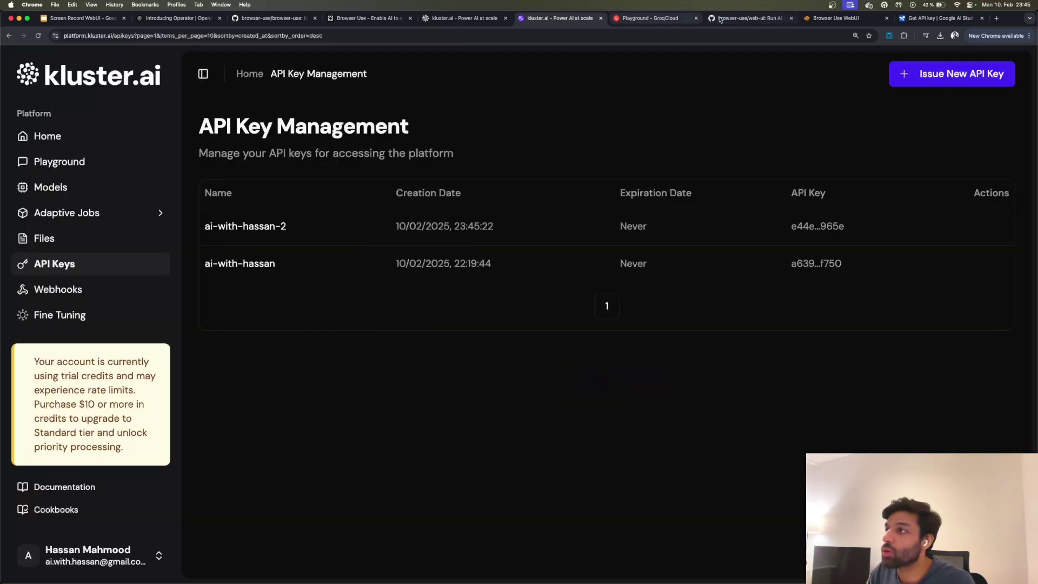
Step: Return to Browser Use WebUI and paste the kluster.ai API key into the API Key field, keeping openai as provider
left_click(835, 18)
key("super+v")
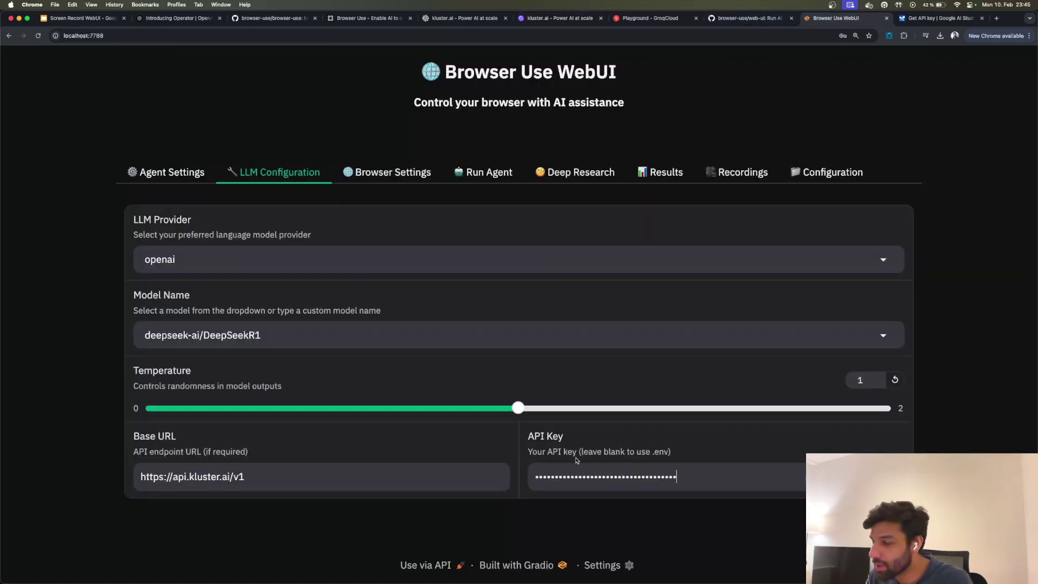
left_click(188, 259)
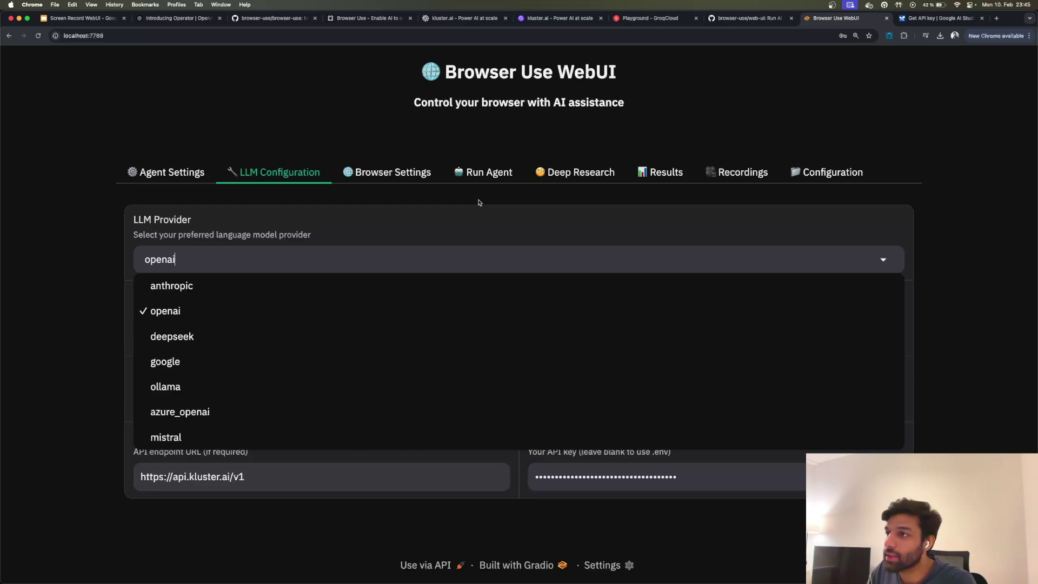
Step: Replace the agent's task description with "go to google.com and give me the first link" and run the agent
left_click(486, 173)
left_click_drag(420, 260, 40, 256)
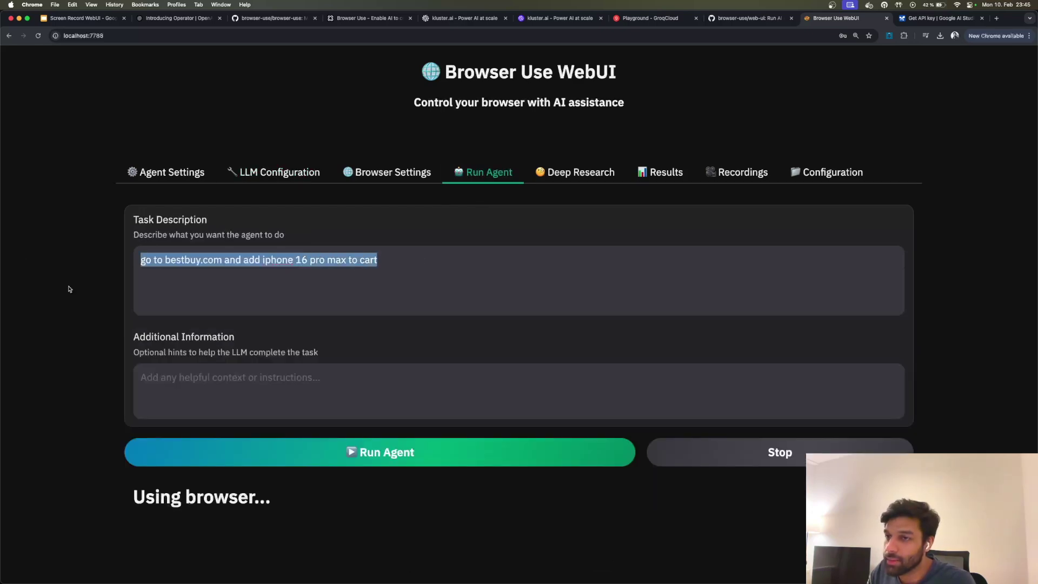
type("go to")
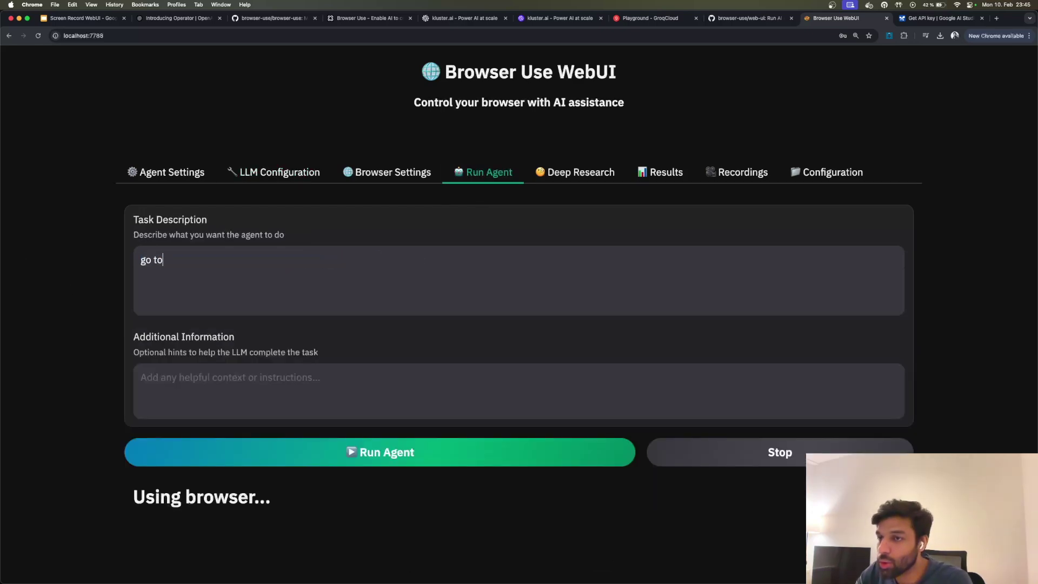
type(" google.com")
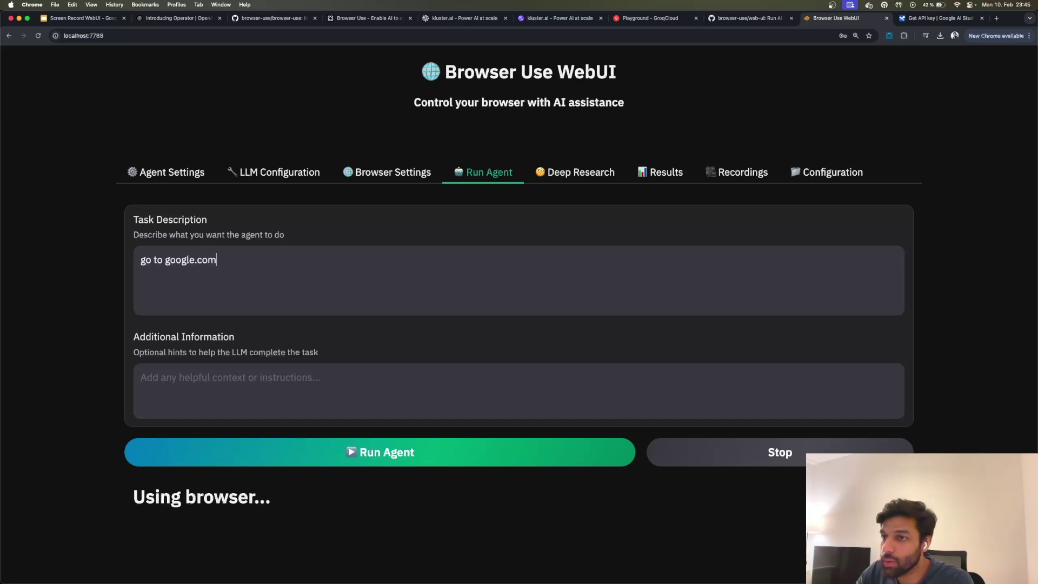
type(" and give me the first link")
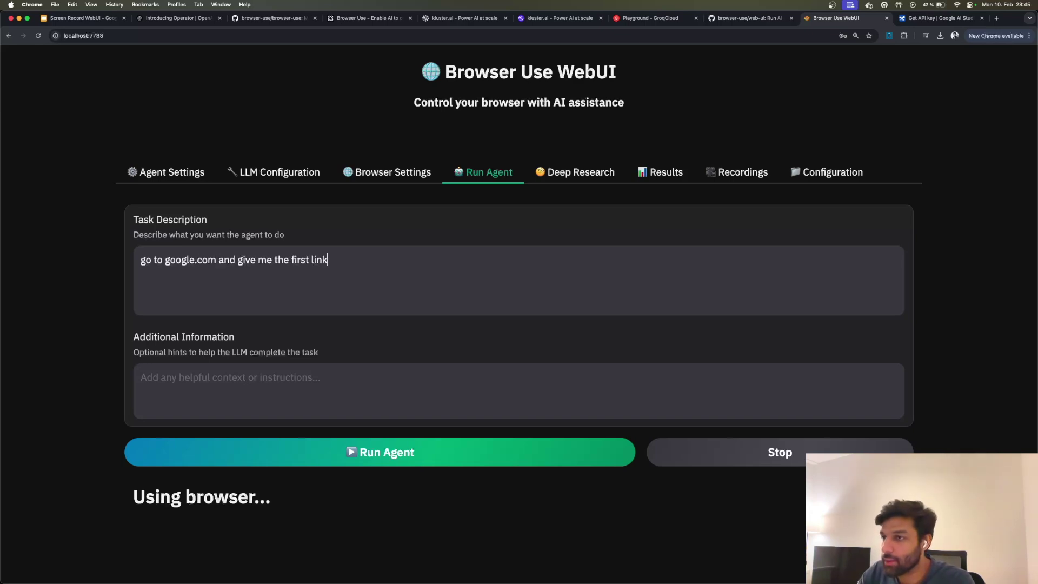
left_click(370, 446)
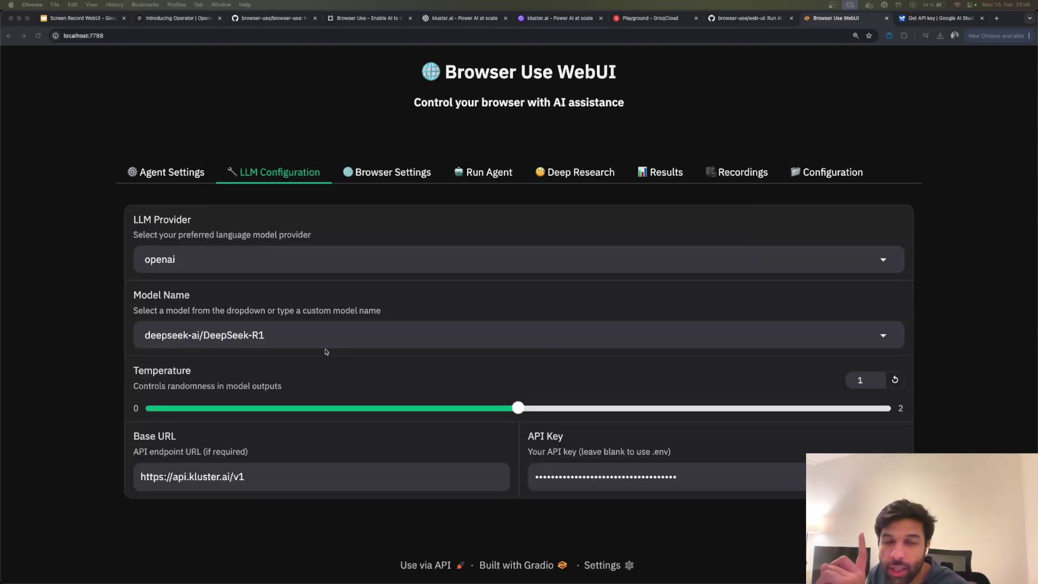
Step: Check the custom model name deepseek-ai/DeepSeek-R1 in the LLM configuration, then return to the agent run page
left_click(268, 339)
left_click_drag(282, 337, 203, 336)
left_click(272, 338)
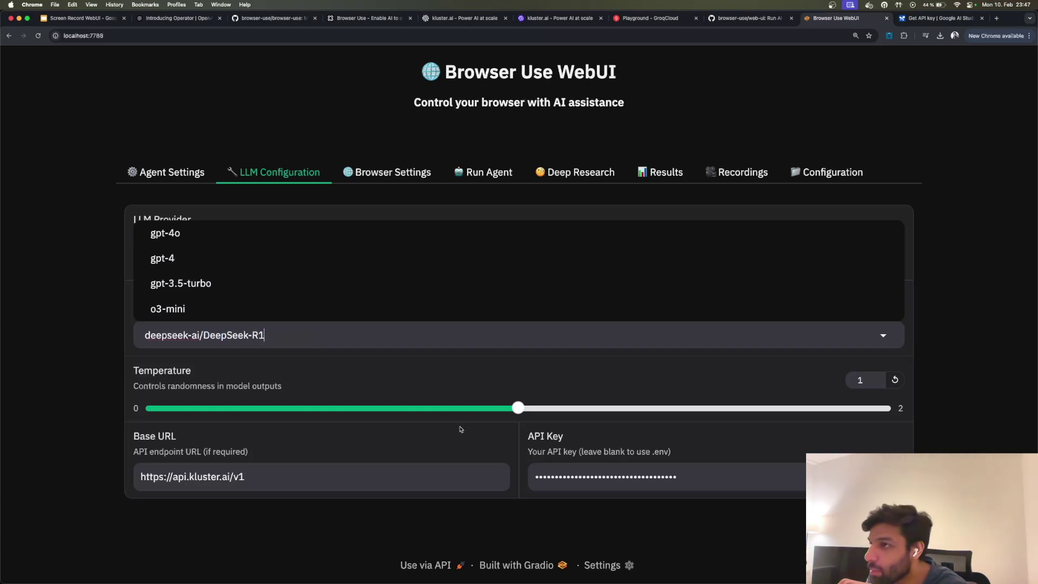
left_click(452, 173)
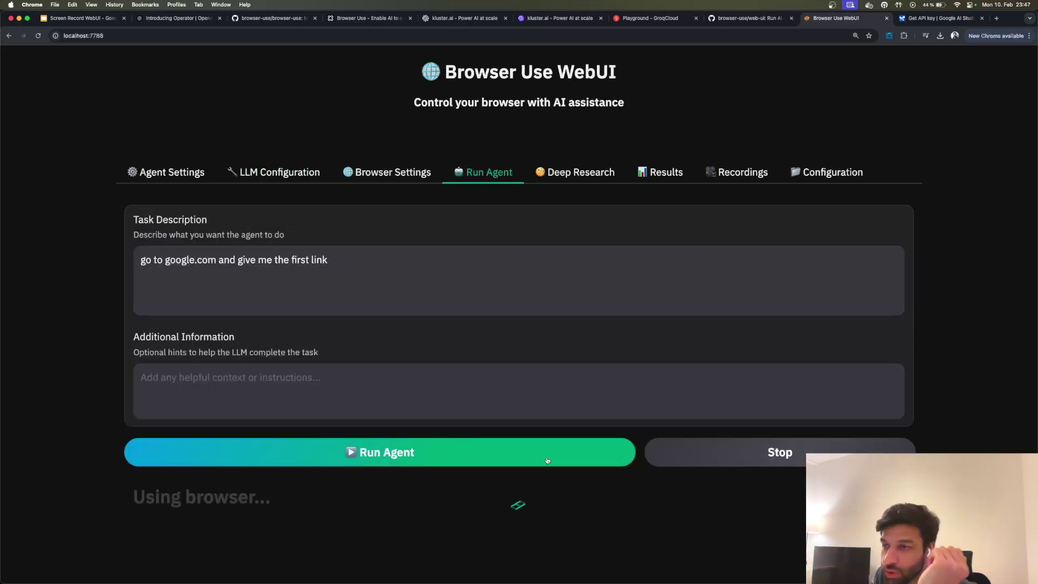
Step: Switch to VS Code and examine the agent's Step 1 log lines in the terminal, copying them
key("super+Tab")
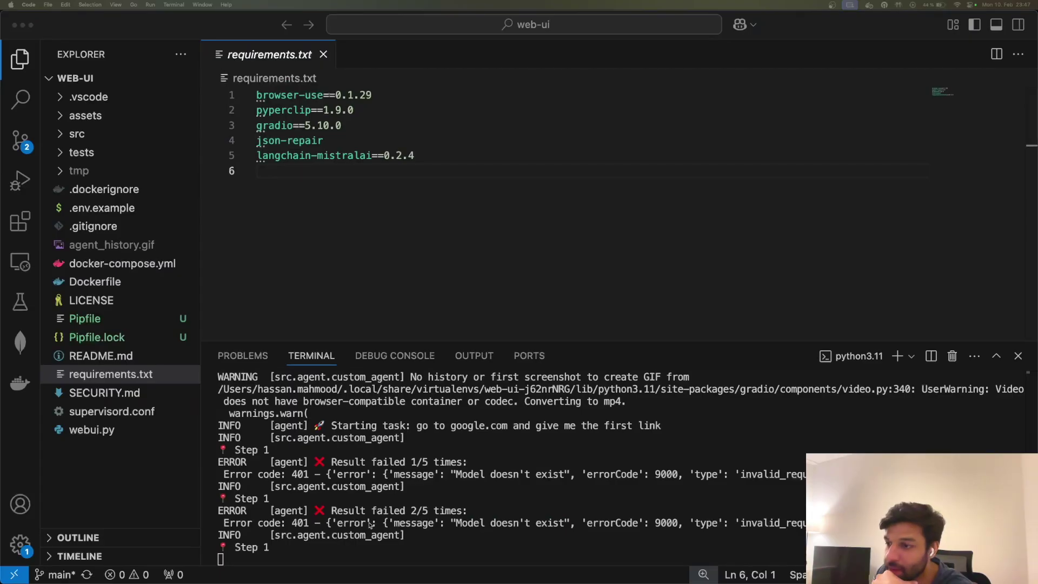
left_click_drag(449, 516, 276, 440)
left_click(444, 517)
left_click_drag(465, 522, 213, 439)
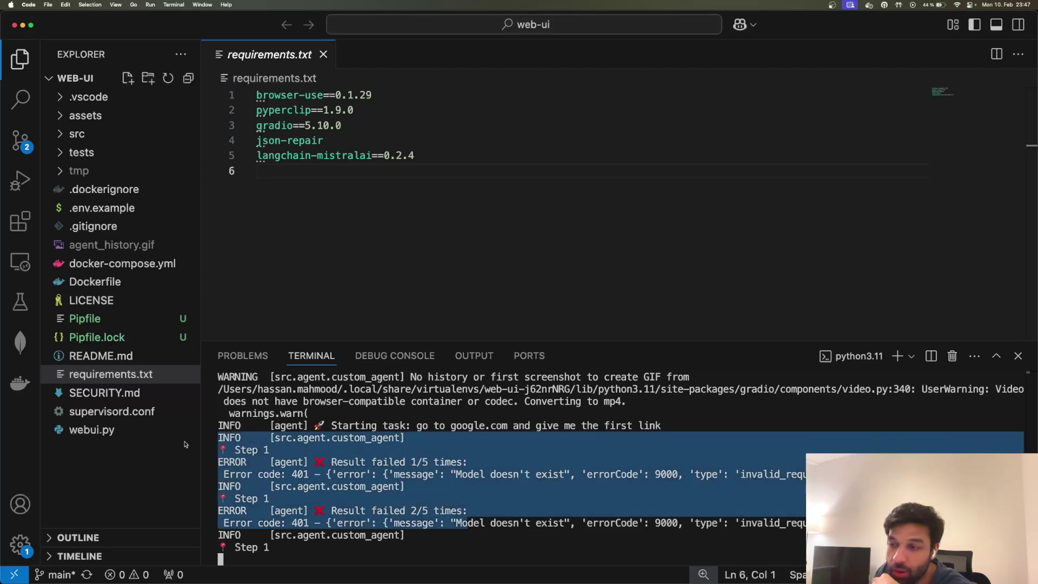
key("super+c")
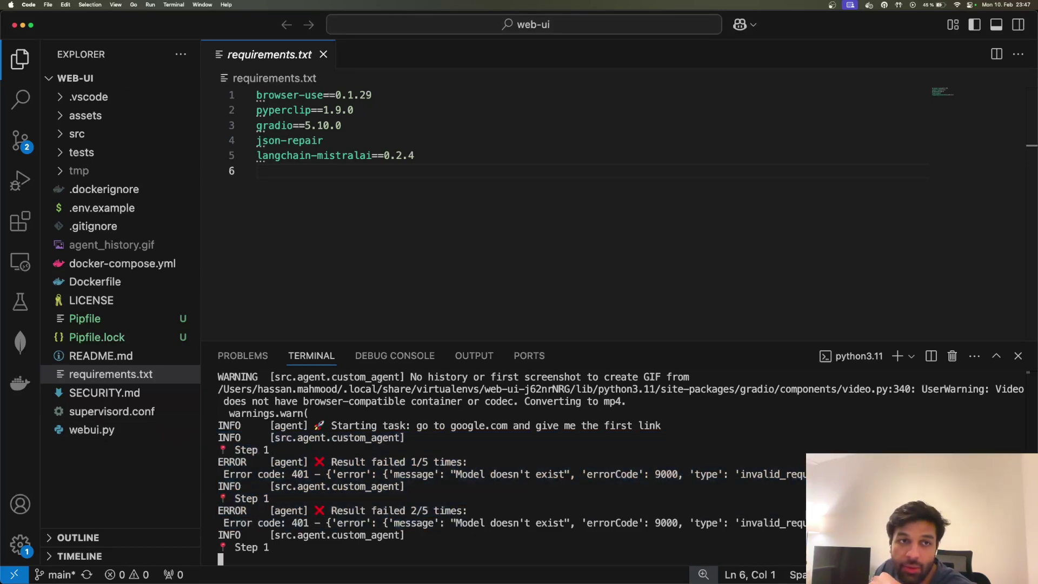
Step: Switch back to Browser Use WebUI, review the LLM configuration, and reopen the agent run page
key("super+Tab")
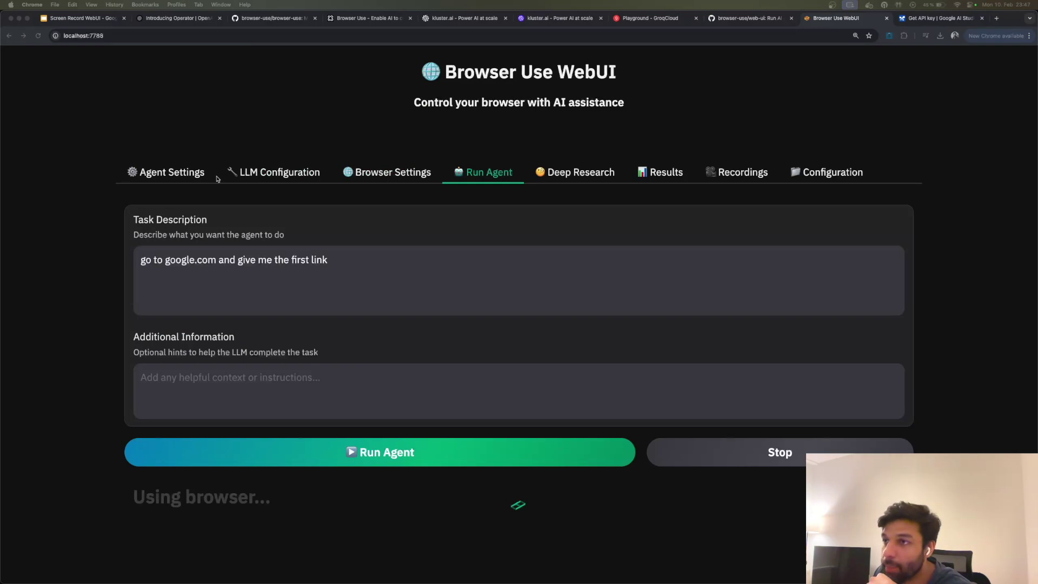
left_click(254, 174)
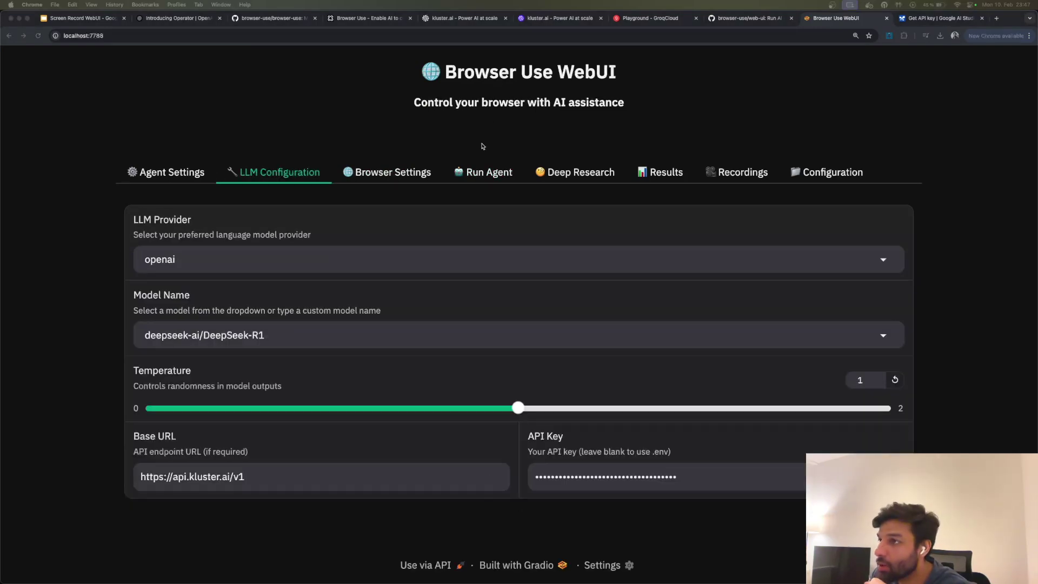
left_click(483, 174)
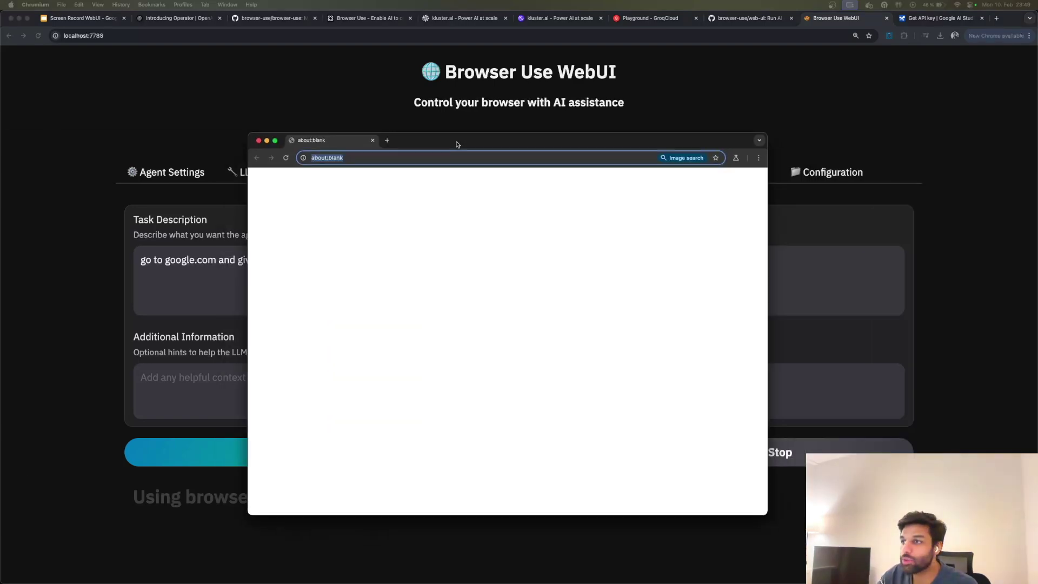
Step: Move the agent's blank Chromium window slightly and bring the Browser Use WebUI page back to the front
left_click_drag(454, 142, 443, 135)
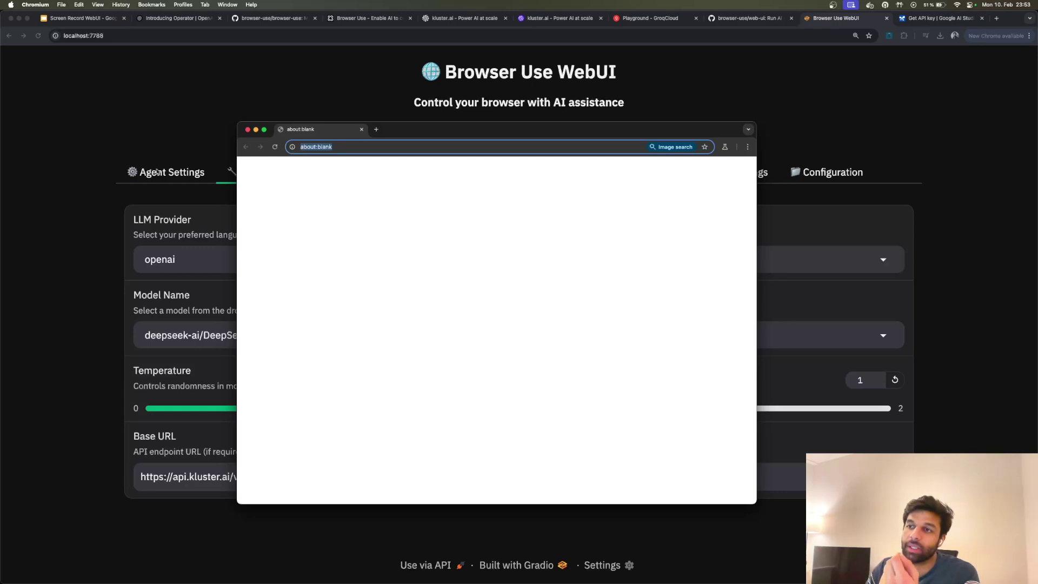
left_click(184, 145)
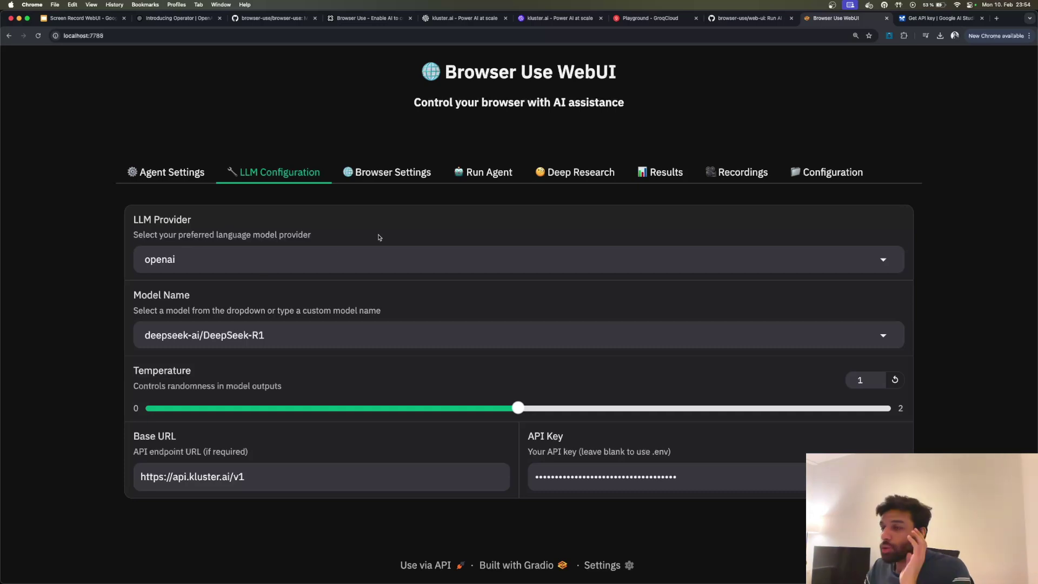
Step: Switch to the Screen Record WebUI presentation in Google Slides and present it from the Tools & Technologies slide
left_click(85, 19)
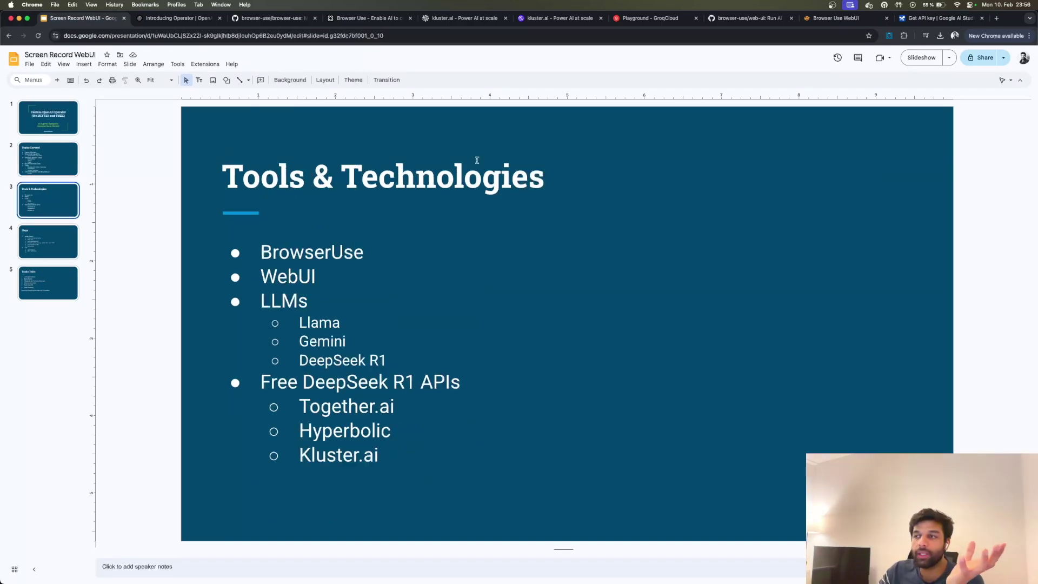
left_click(948, 64)
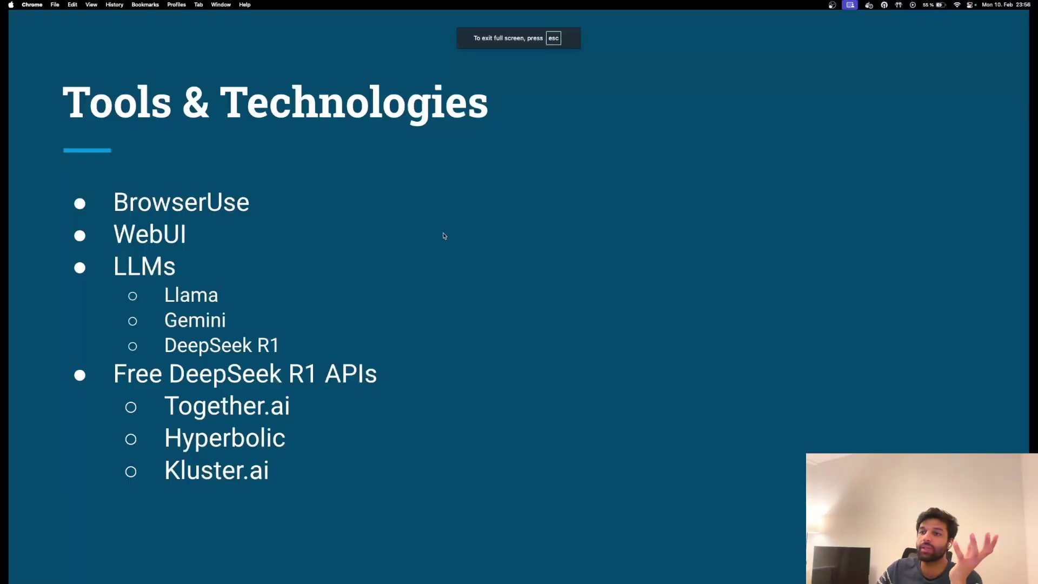